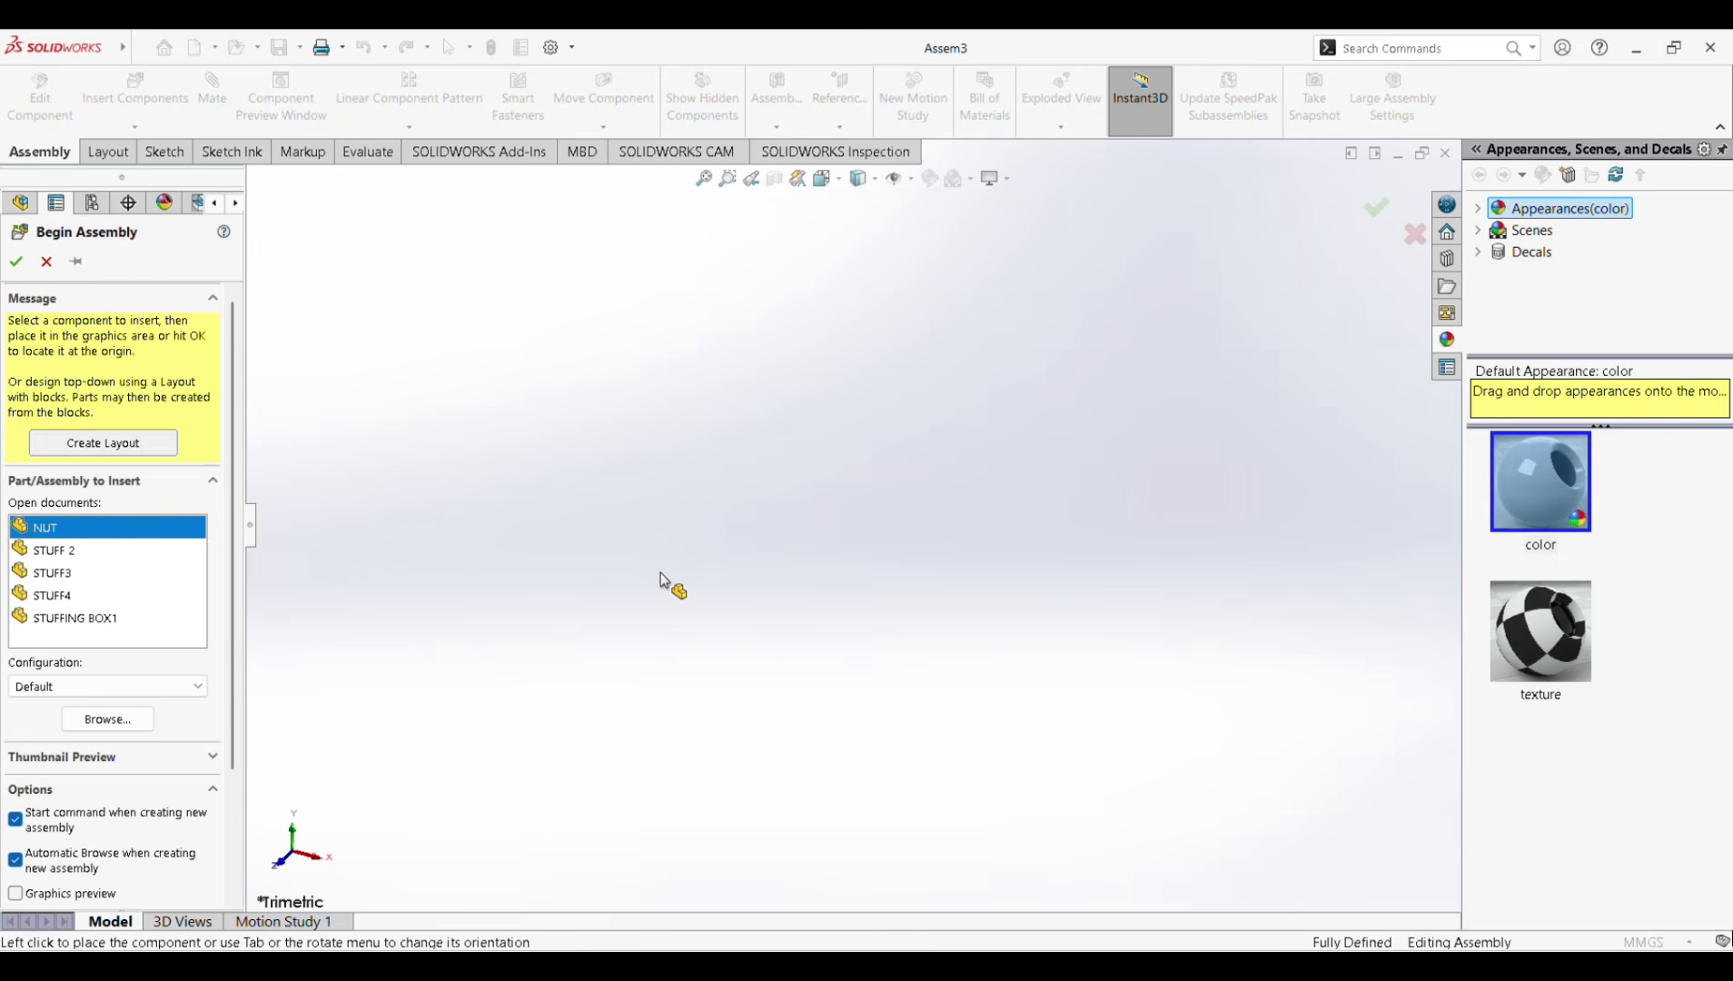
Place the NUT part as the first component and insert STUFFING BOX1 above it.
left_click(593, 613)
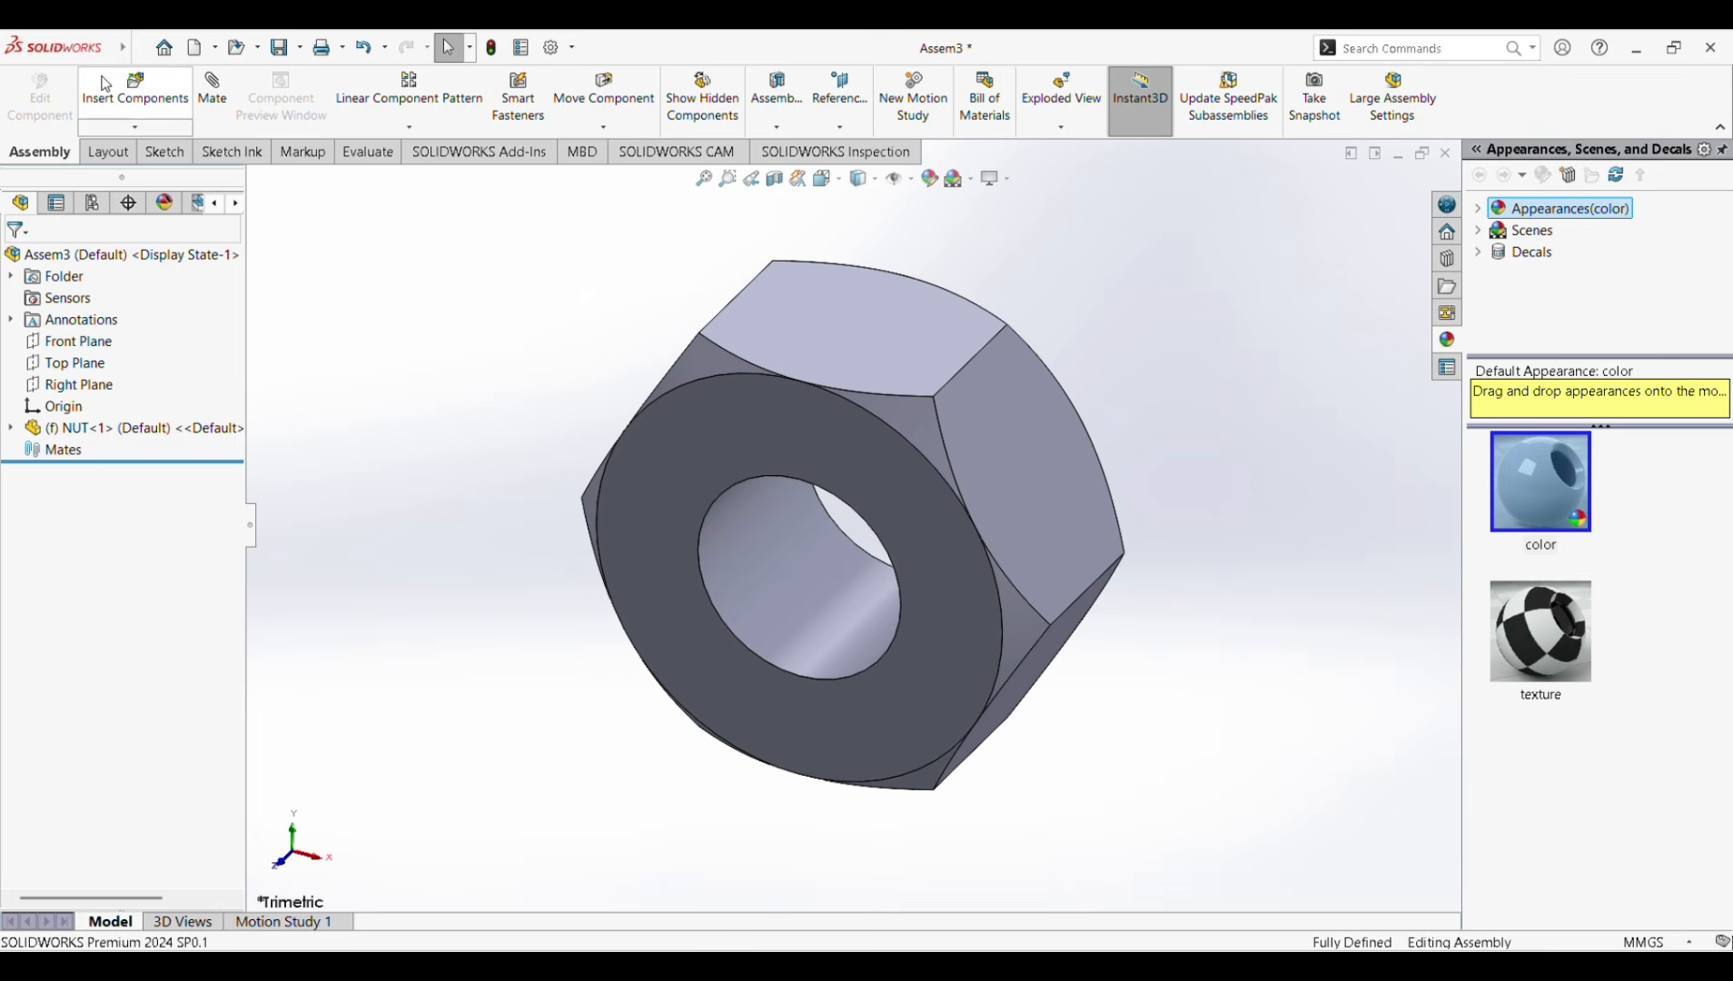
left_click(104, 83)
left_click(109, 600)
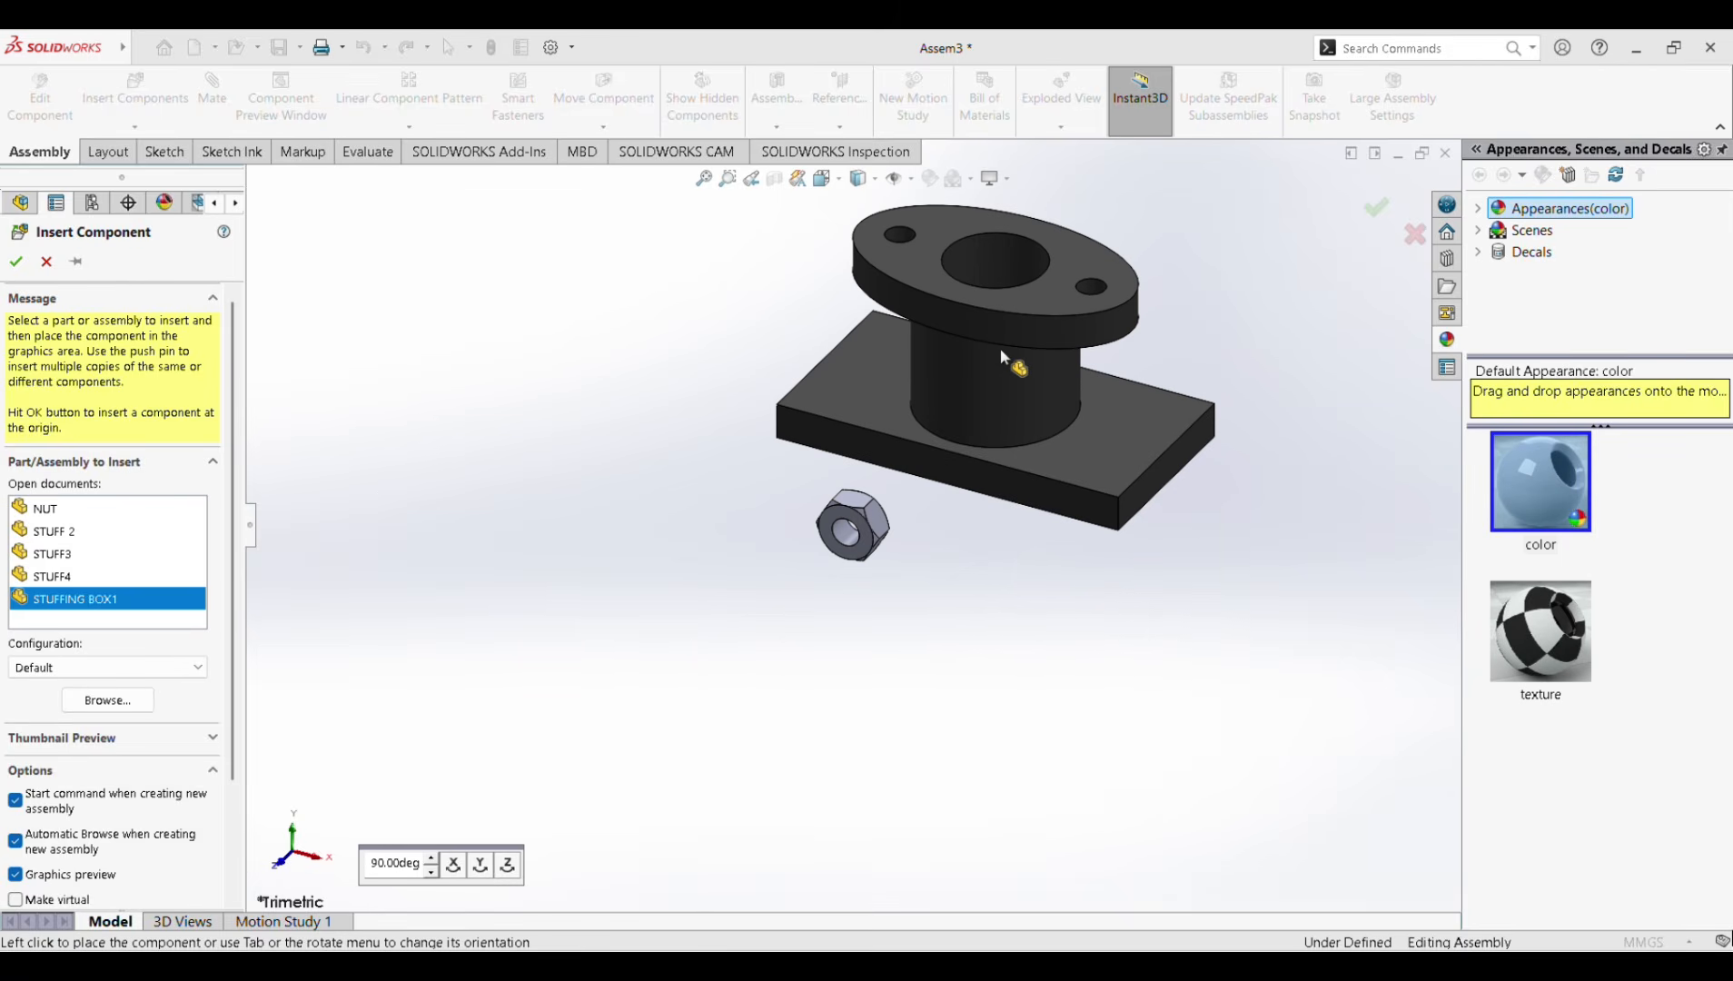
left_click(1000, 348)
left_click(141, 49)
left_click(162, 70)
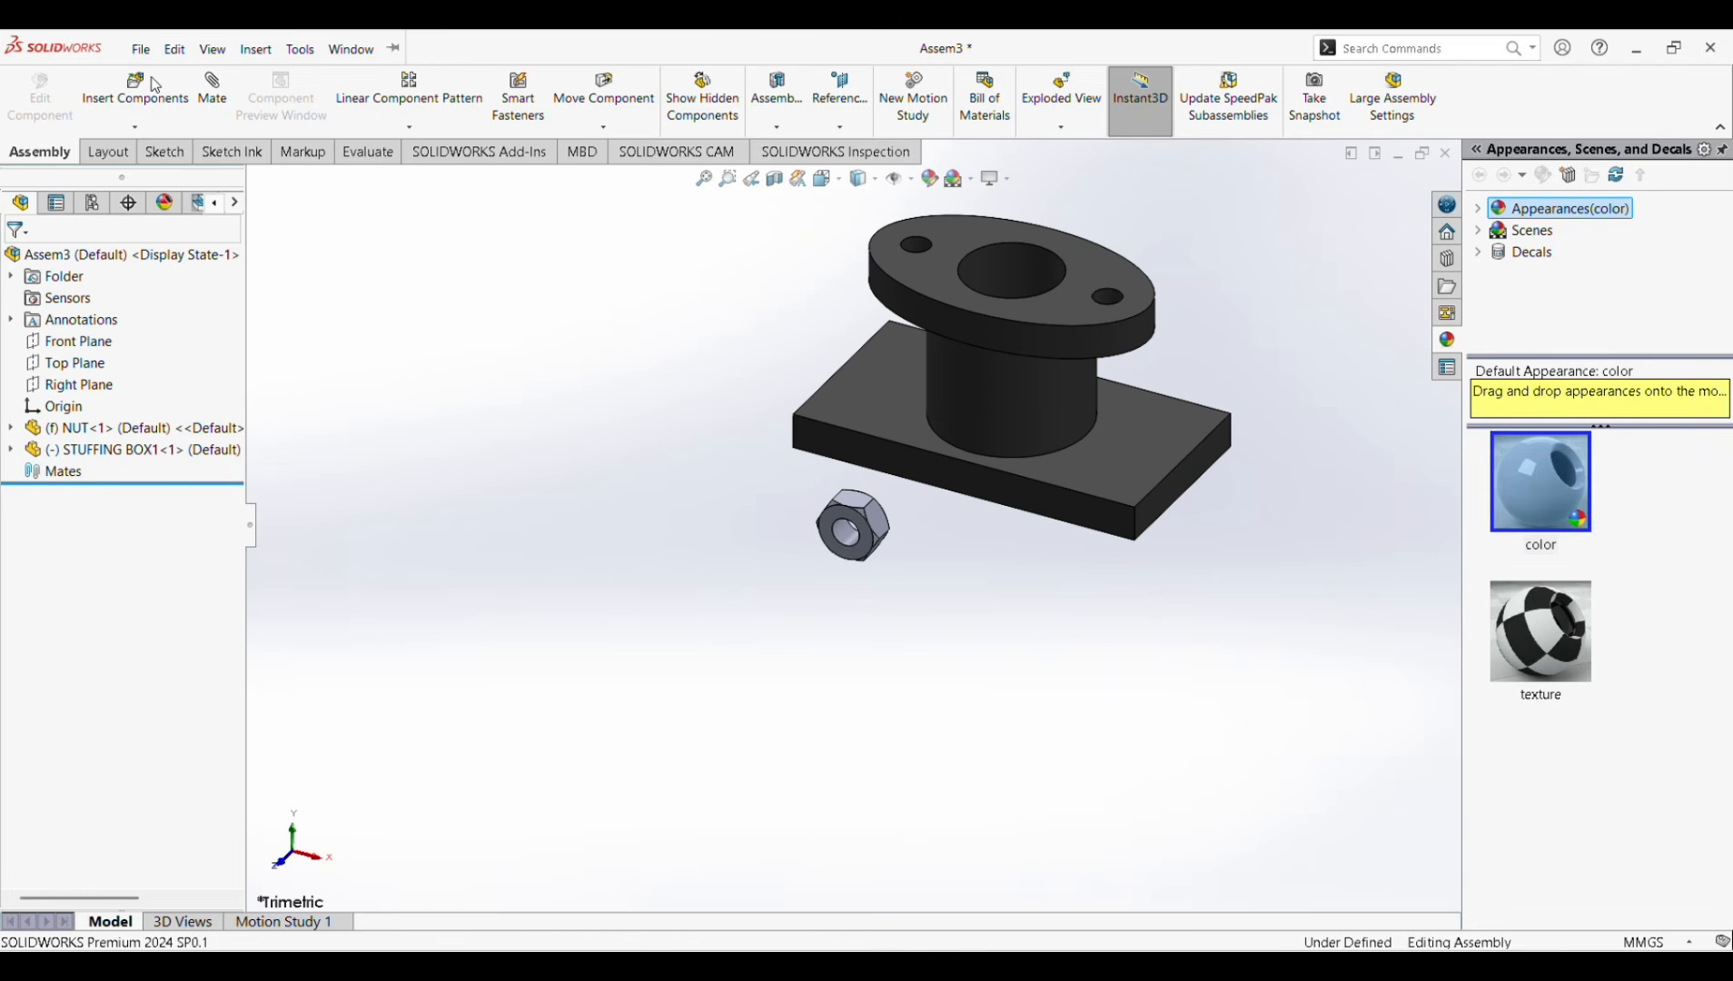
left_click(1159, 196)
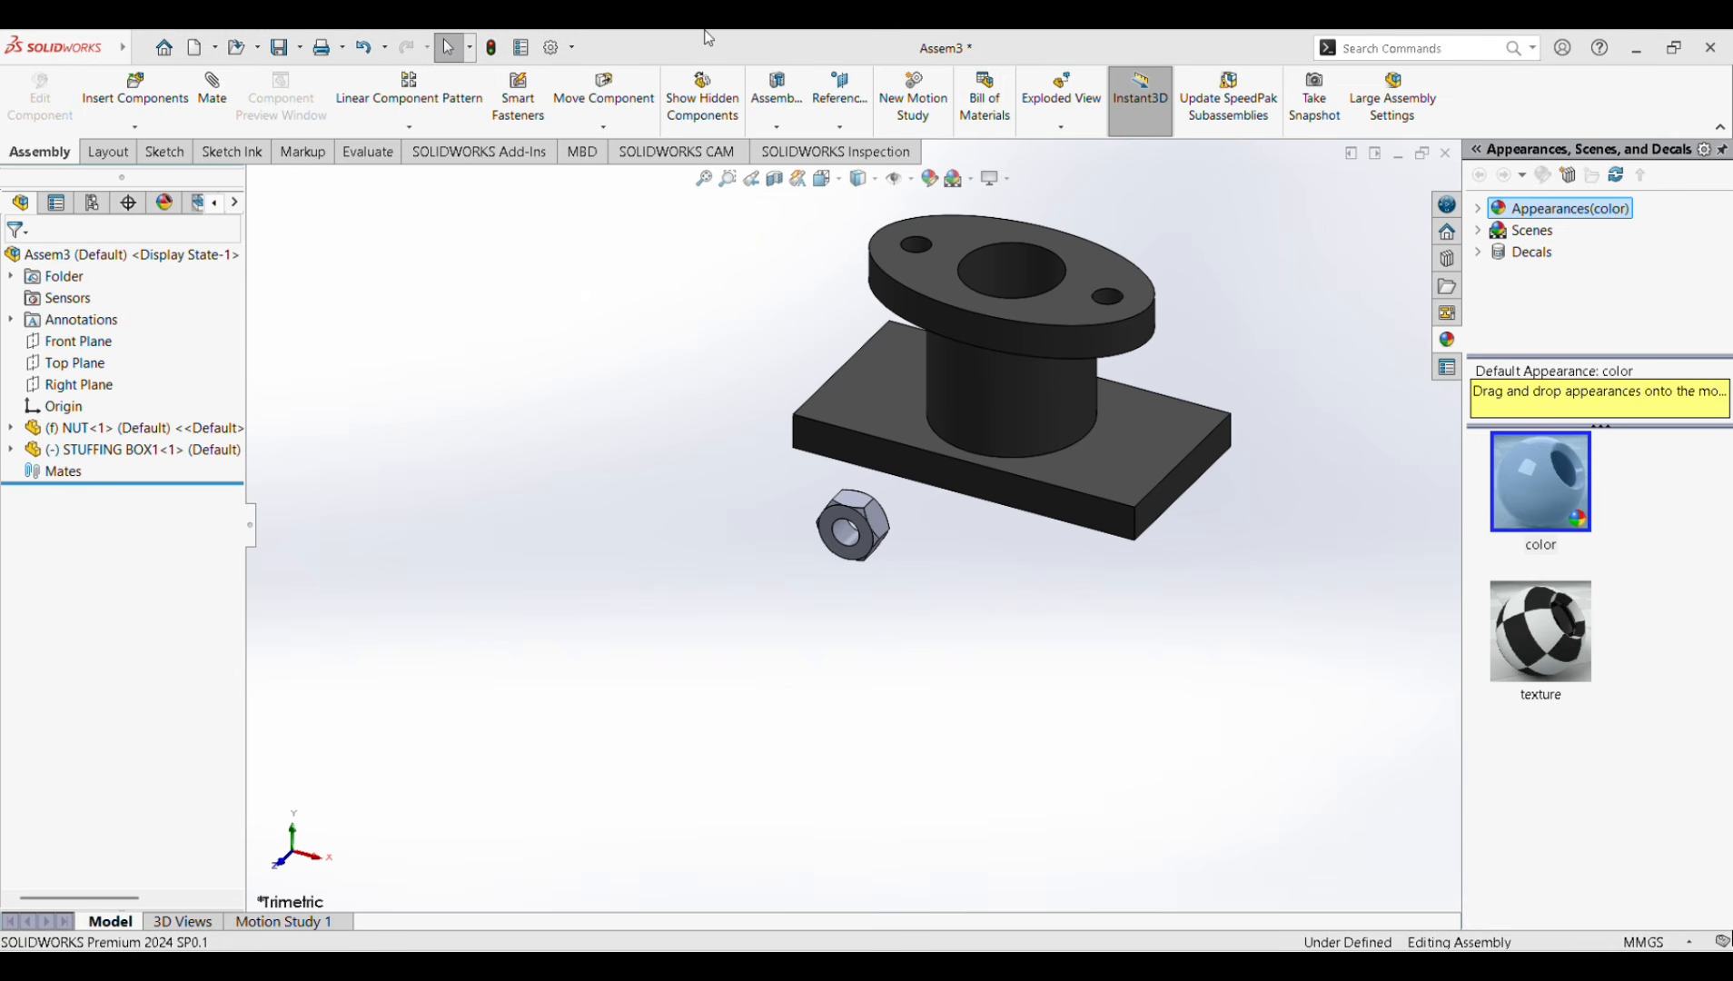
Insert STUFF3 beside the stuffing box and STUFF 2 next to it.
left_click(134, 91)
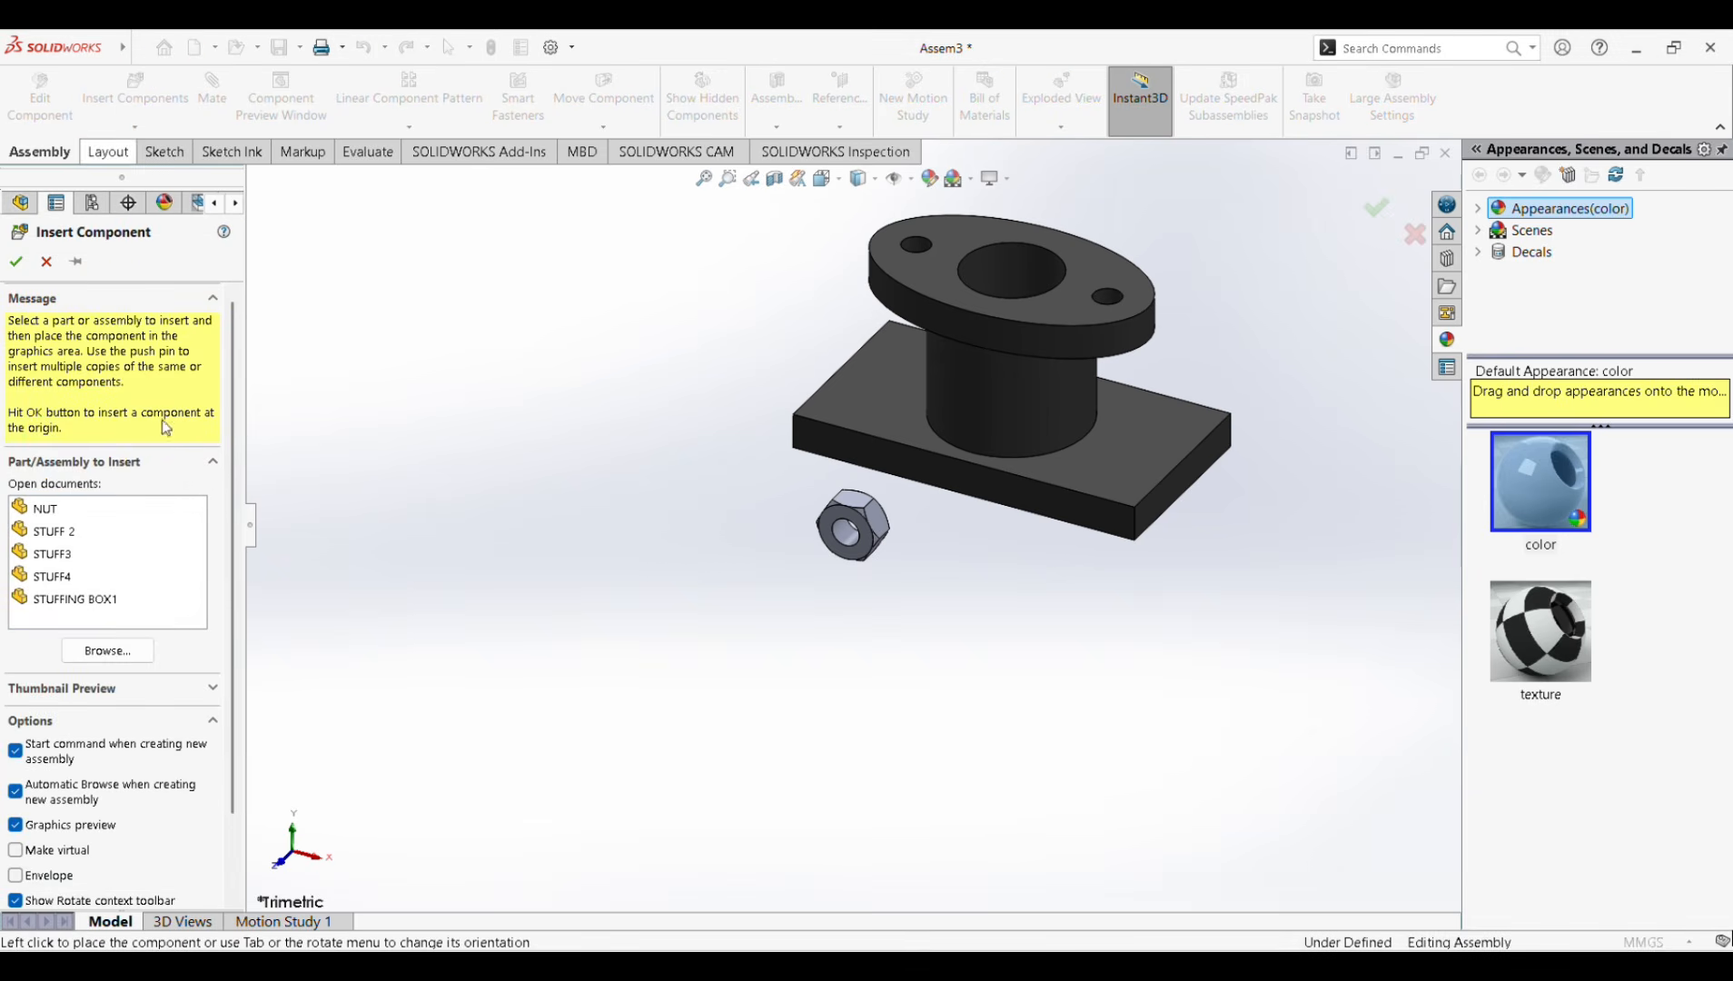
left_click(63, 559)
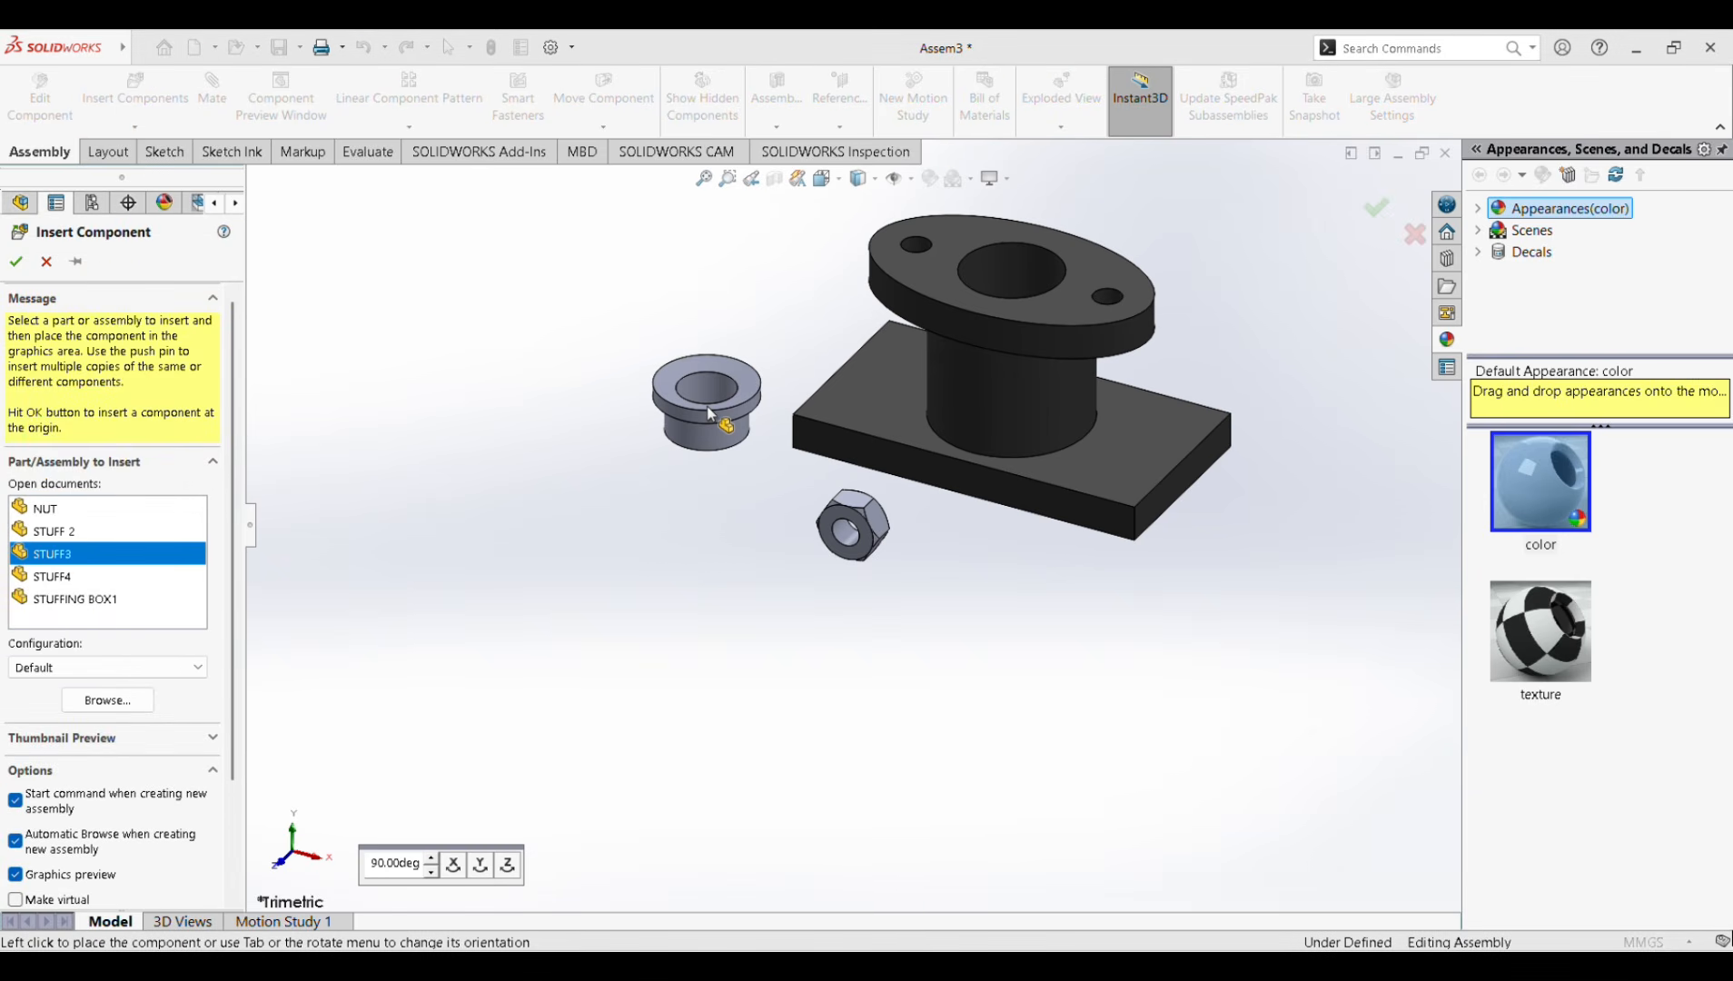
left_click(817, 454)
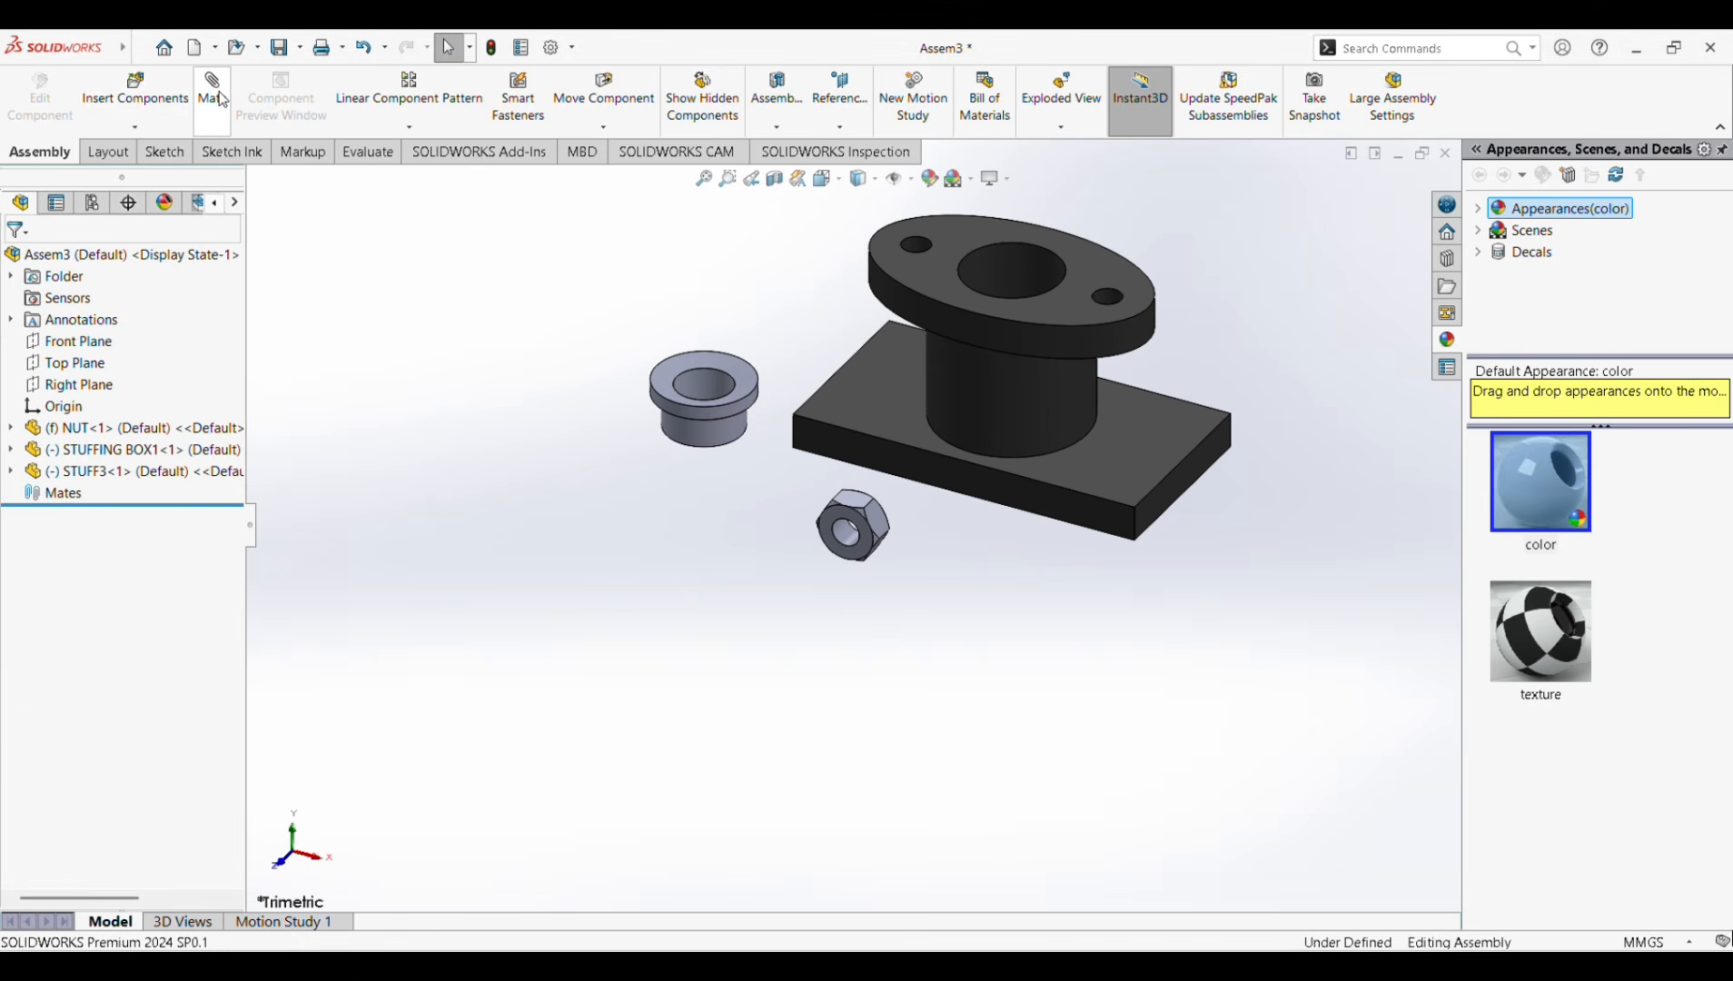
left_click(134, 91)
left_click(64, 531)
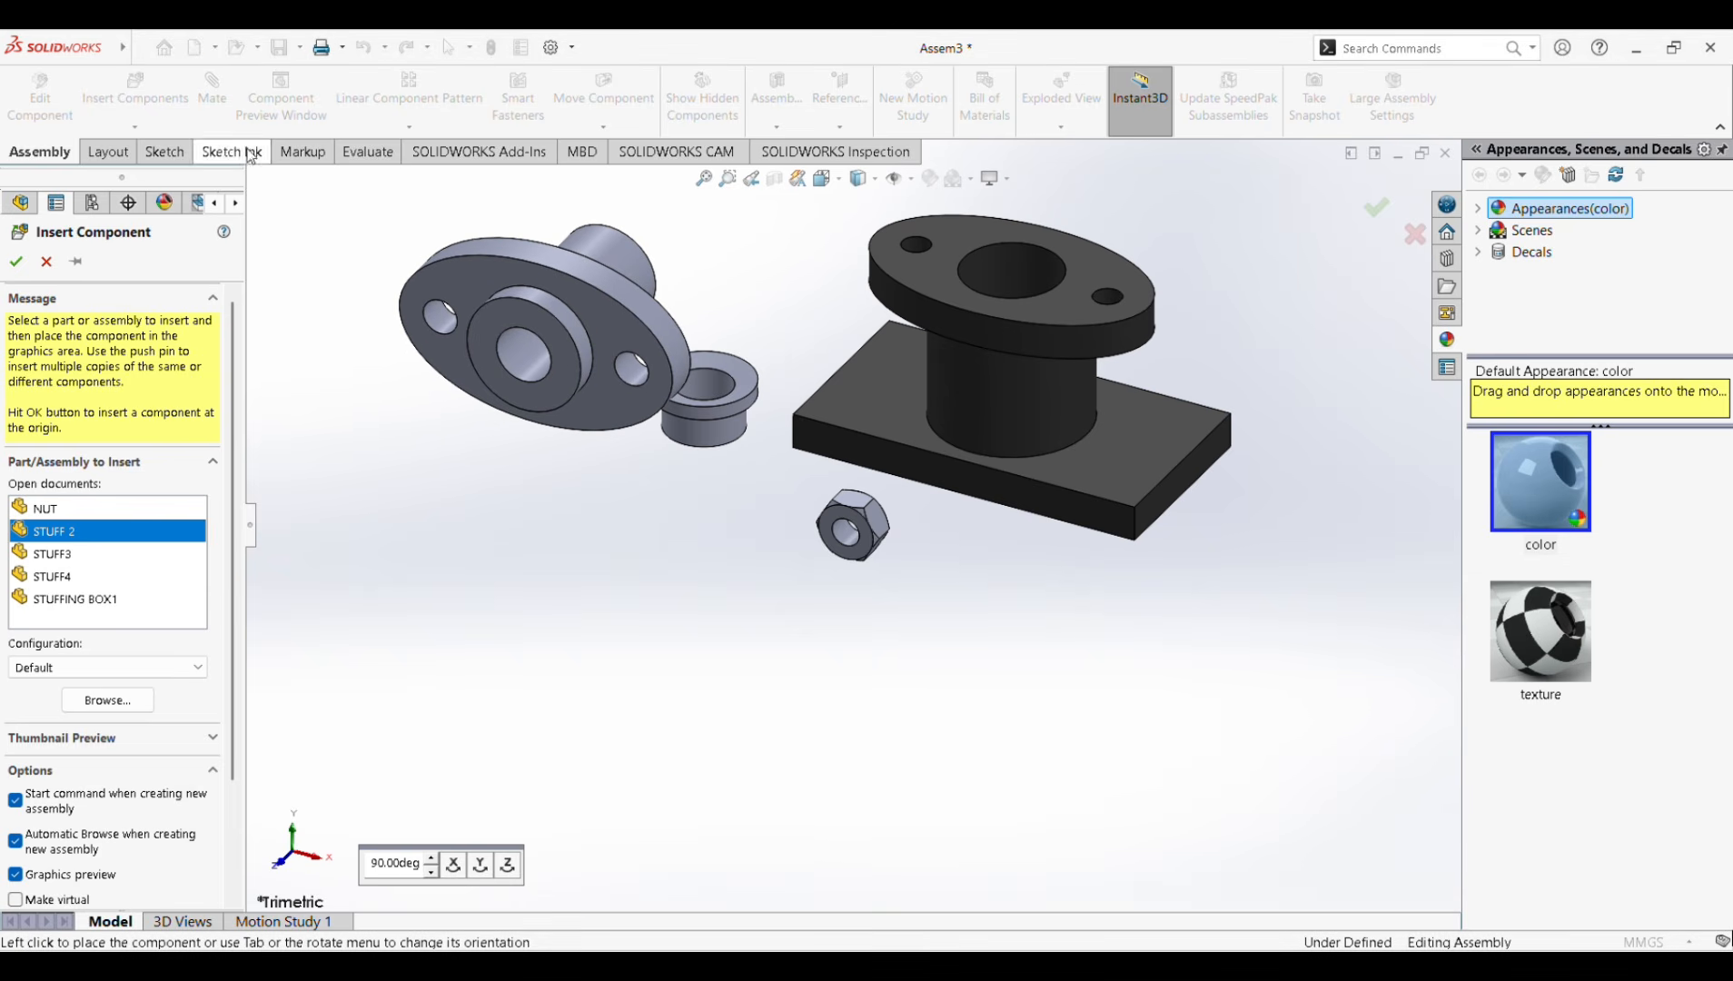
key("Escape")
Insert the STUFF4 part below the STUFF 2 flange.
left_click(135, 91)
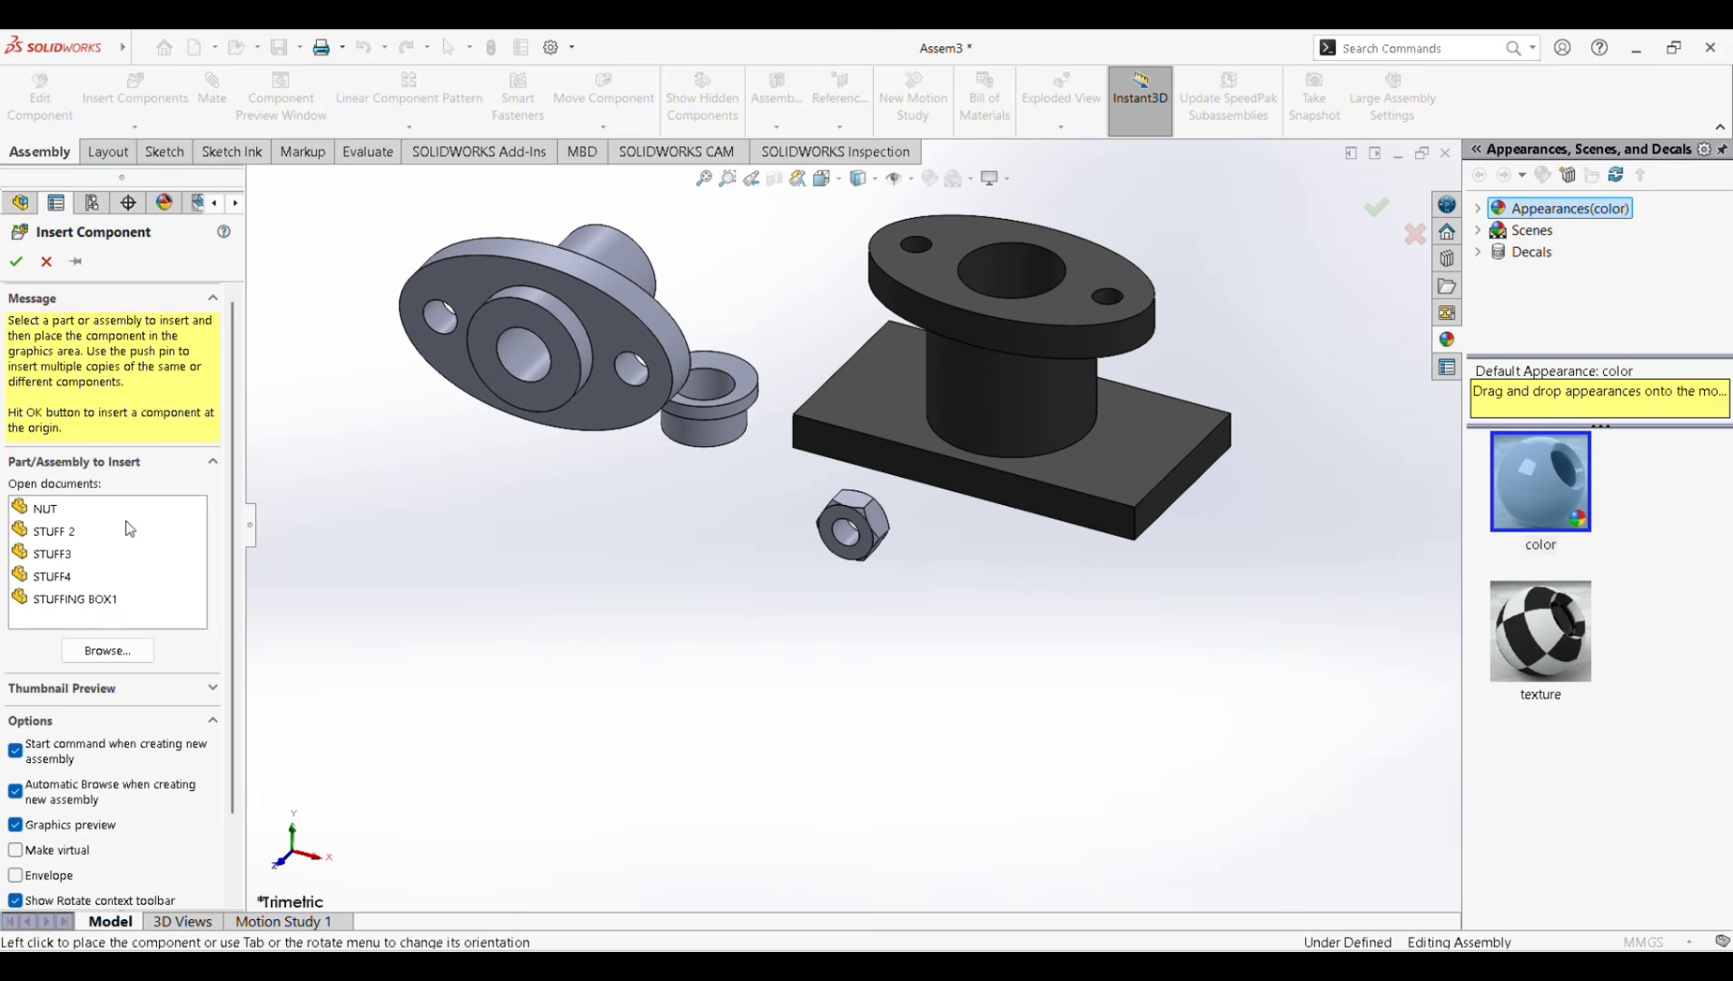
left_click(53, 574)
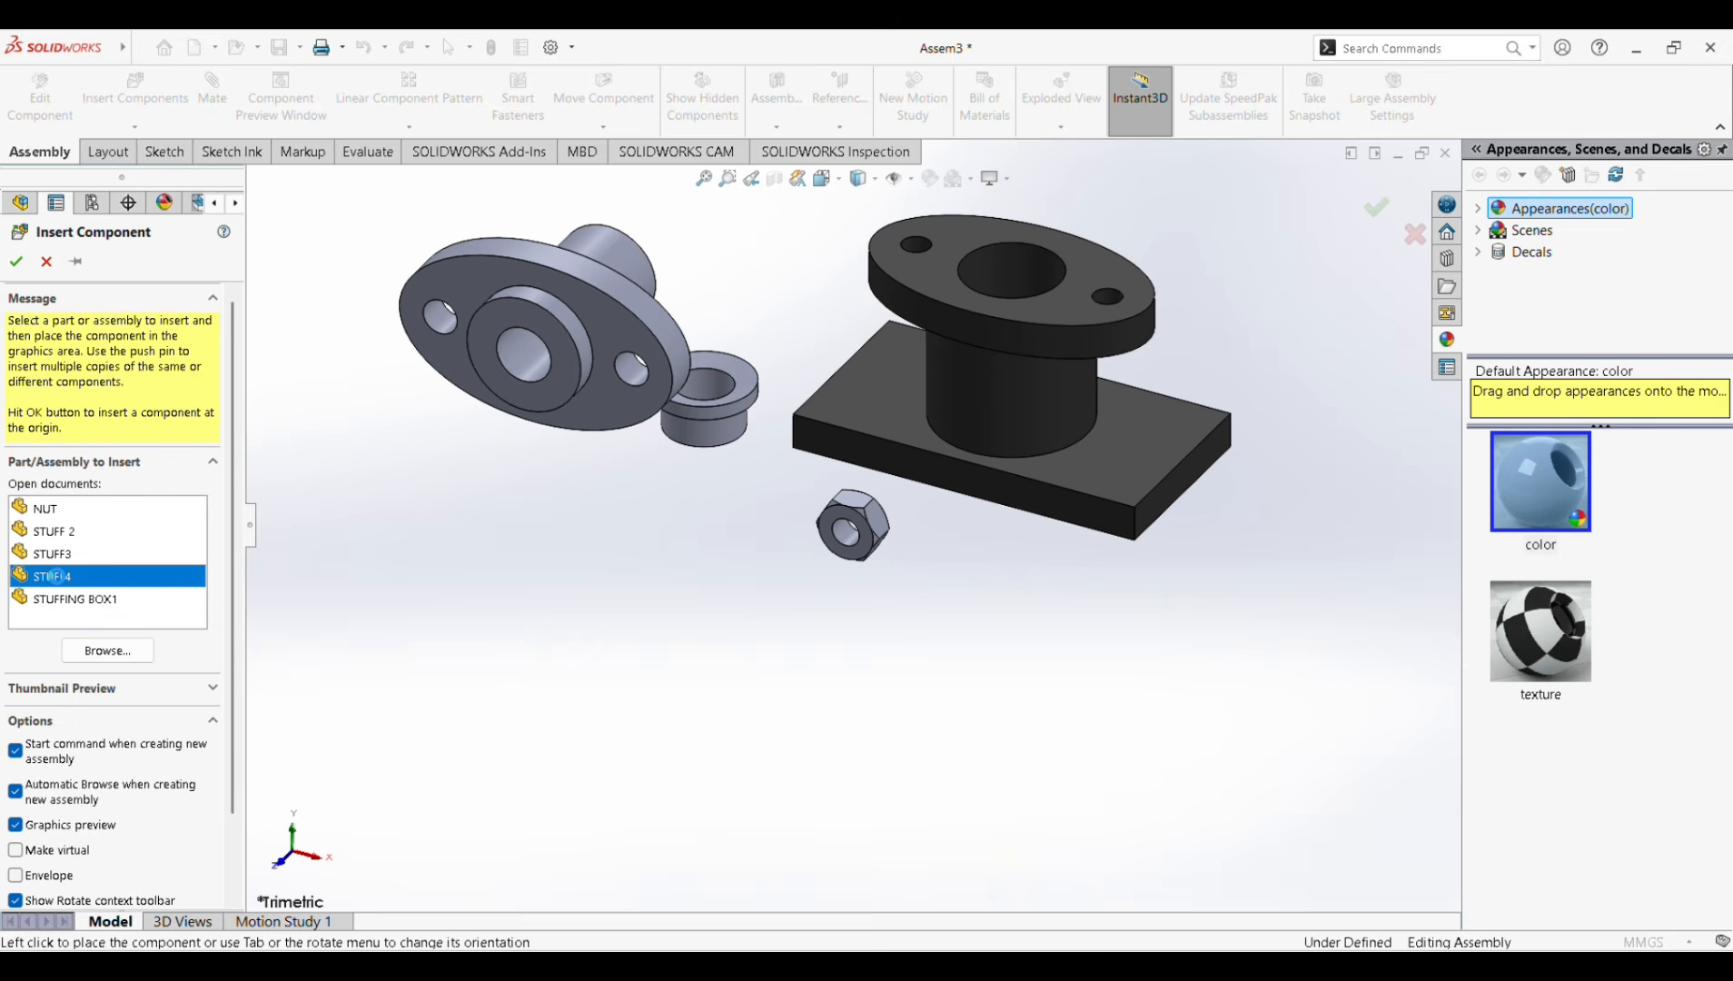
left_click(446, 507)
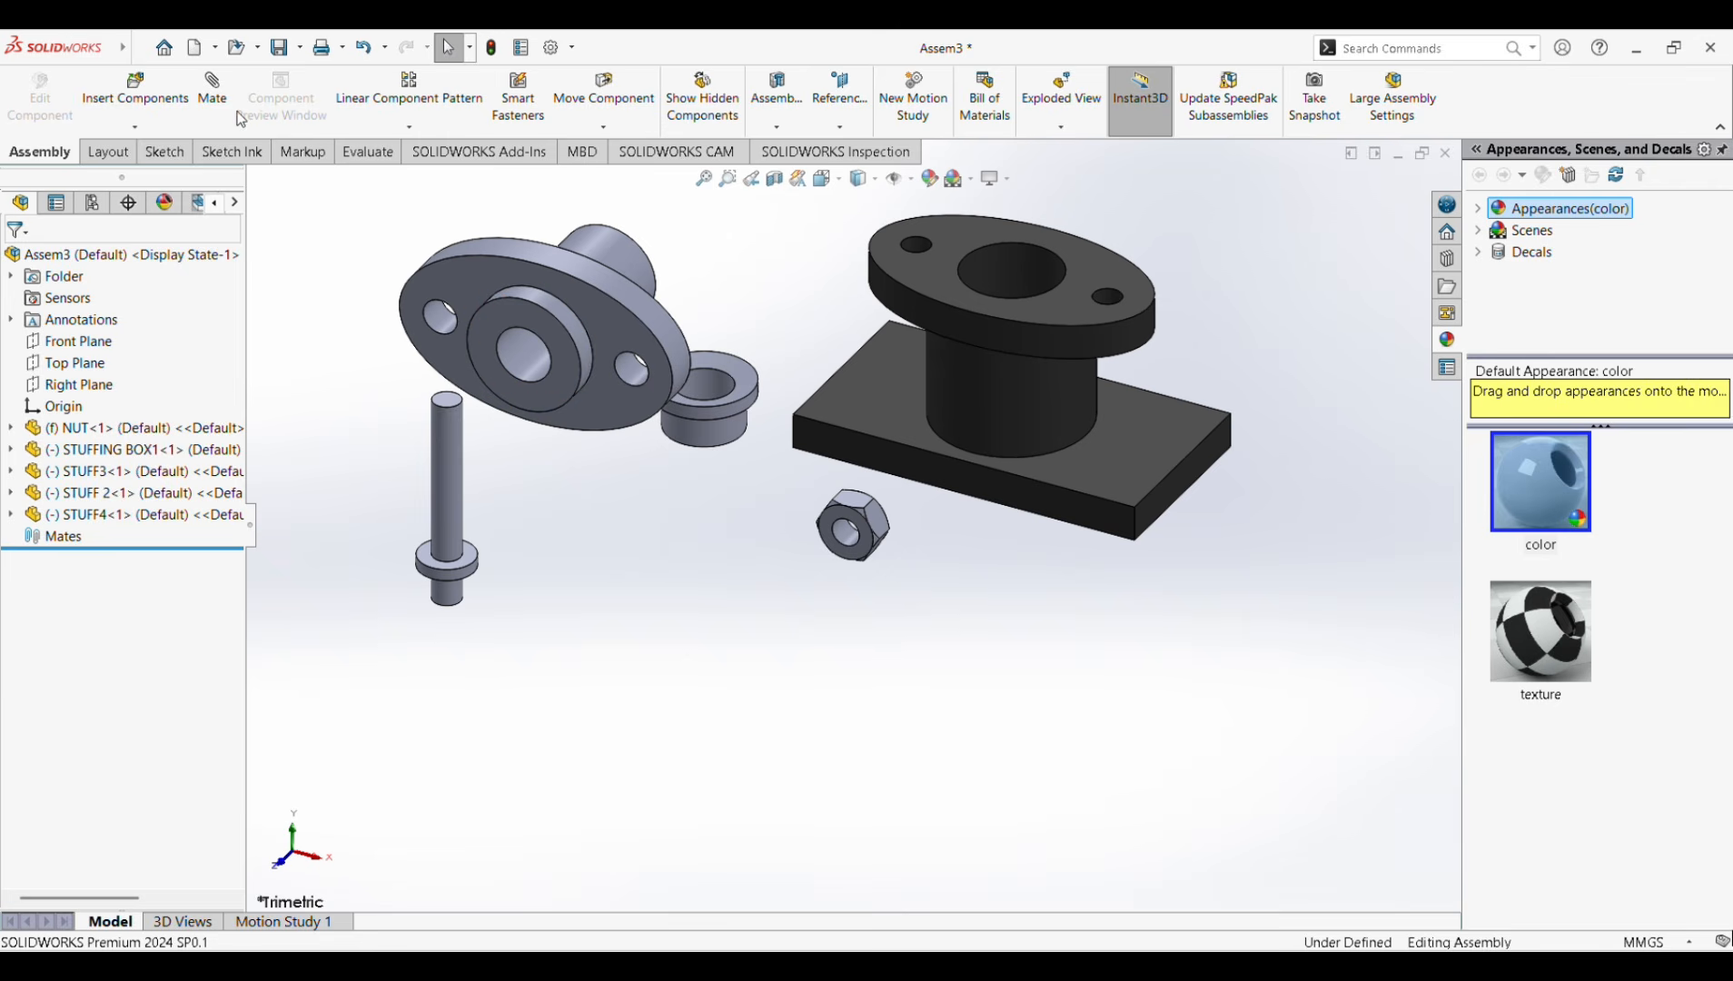
Add a concentric mate between STUFF3's lower outer cylindrical face and the central bore of STUFFING BOX1.
left_click(213, 91)
scroll(742, 419, "down", 3)
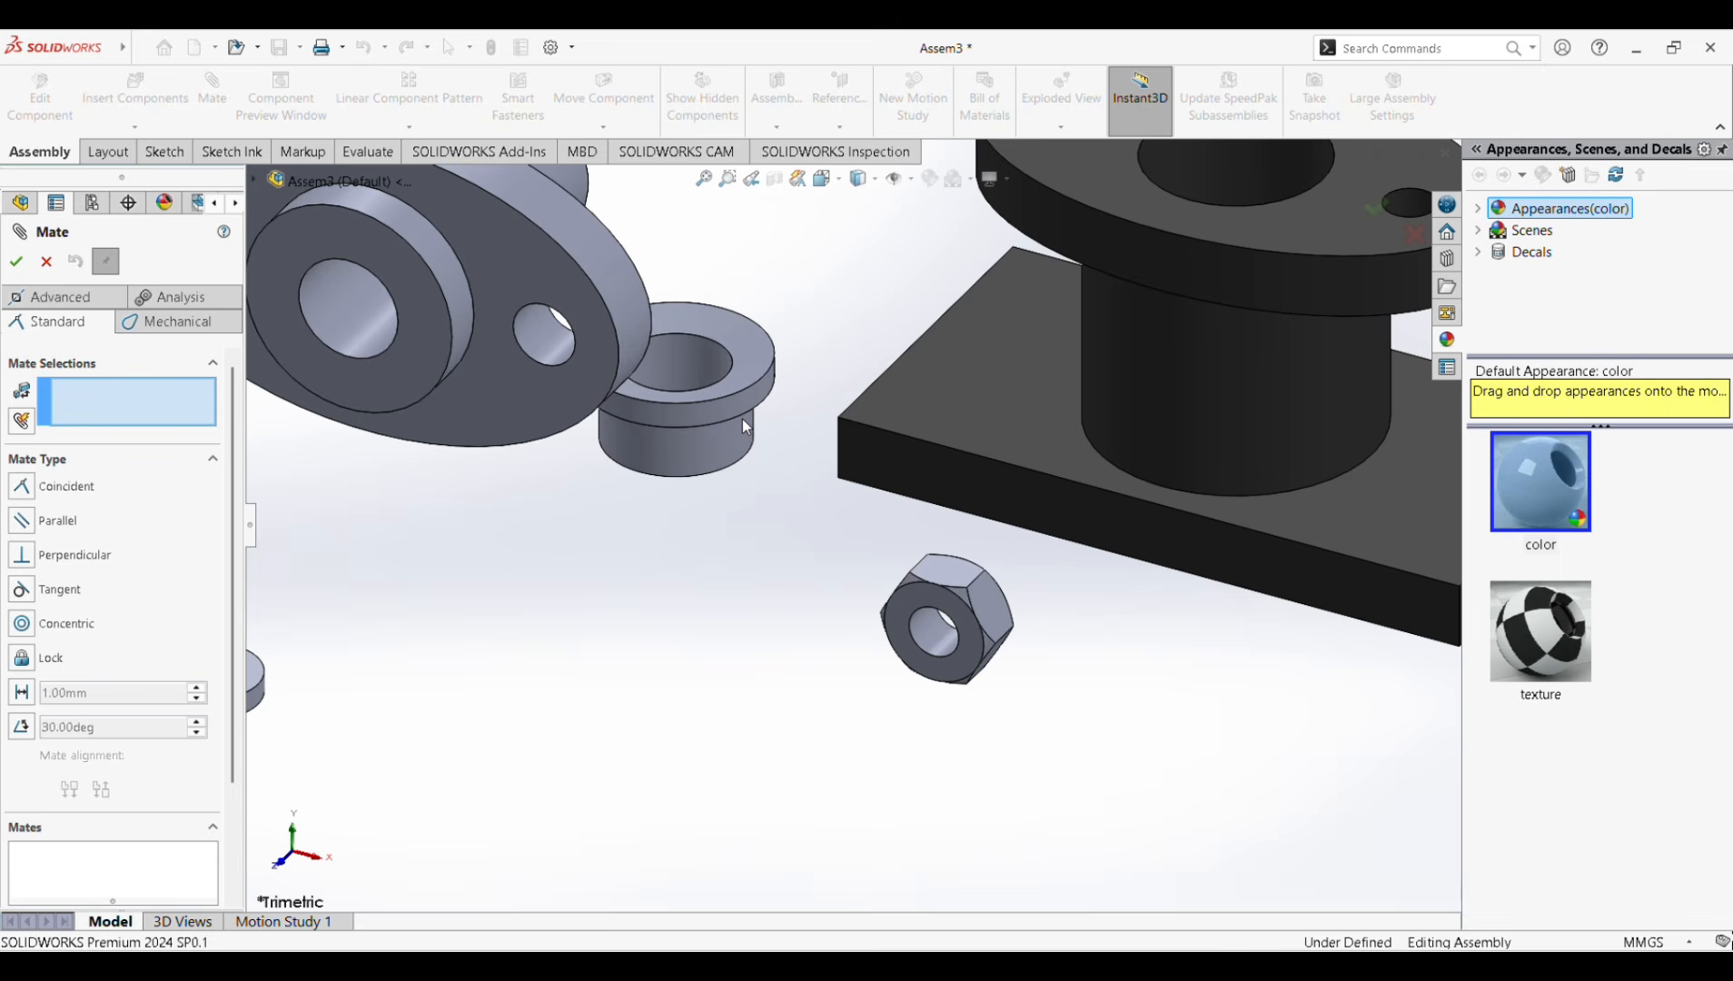
left_click(727, 432)
scroll(727, 433, "up", 3)
scroll(1054, 350, "down", 3)
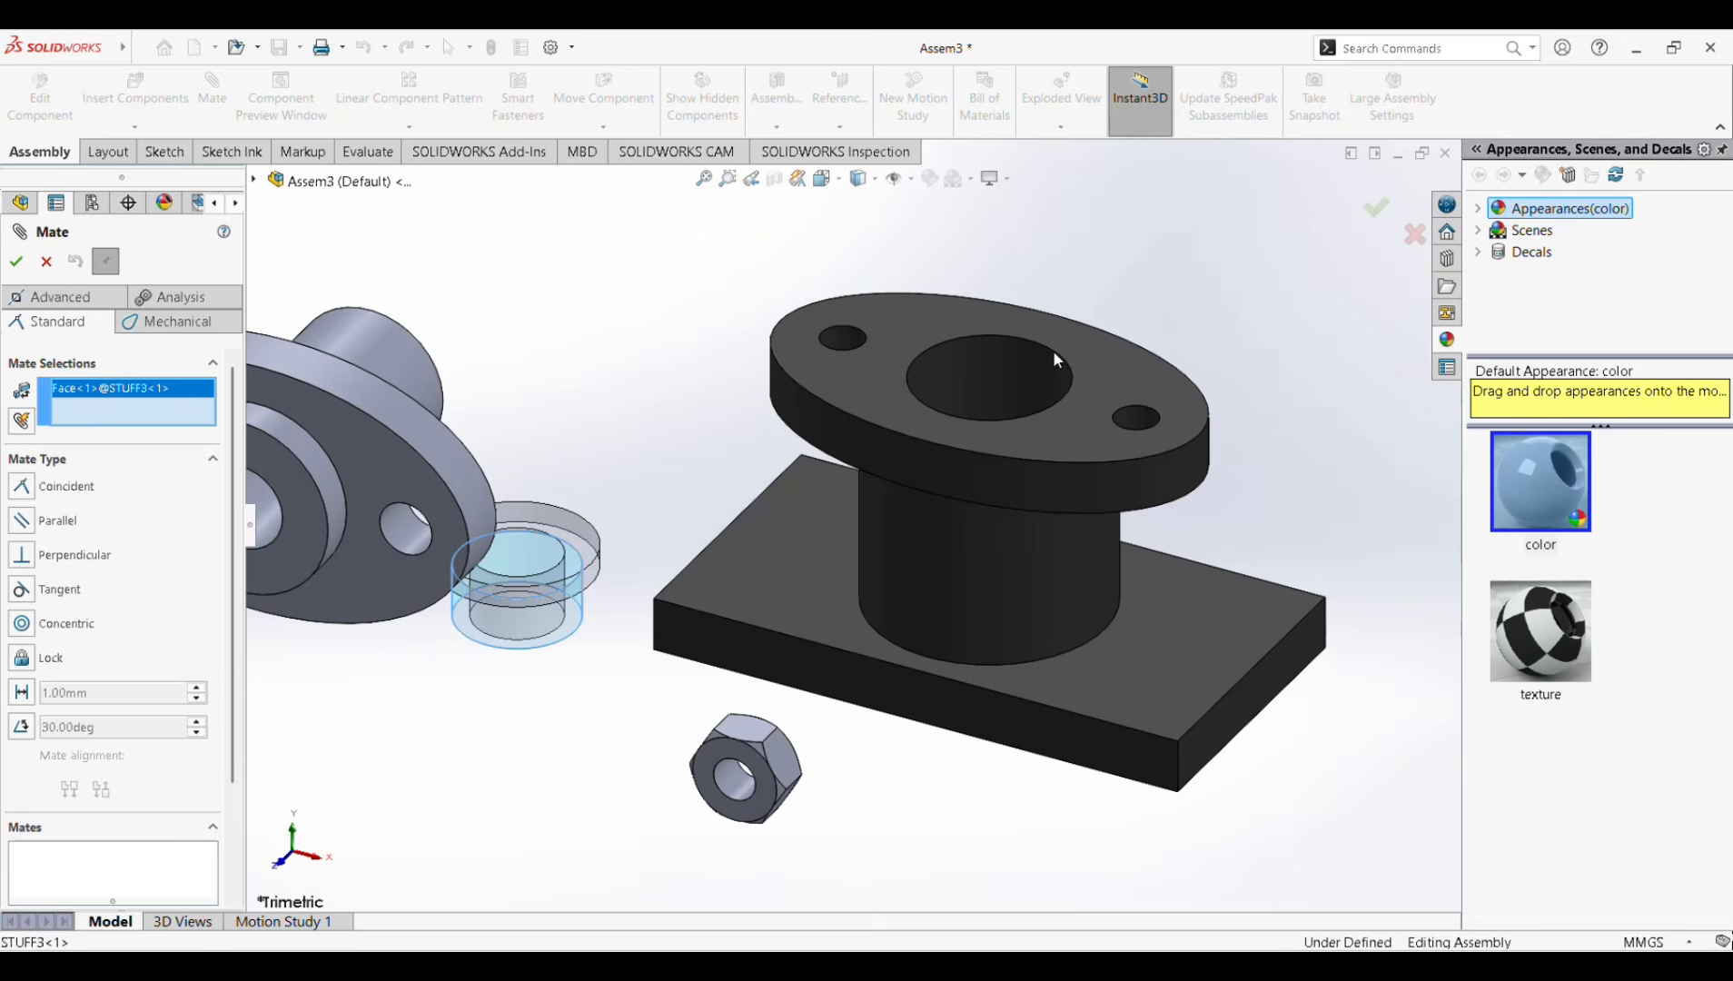
left_click(1031, 368)
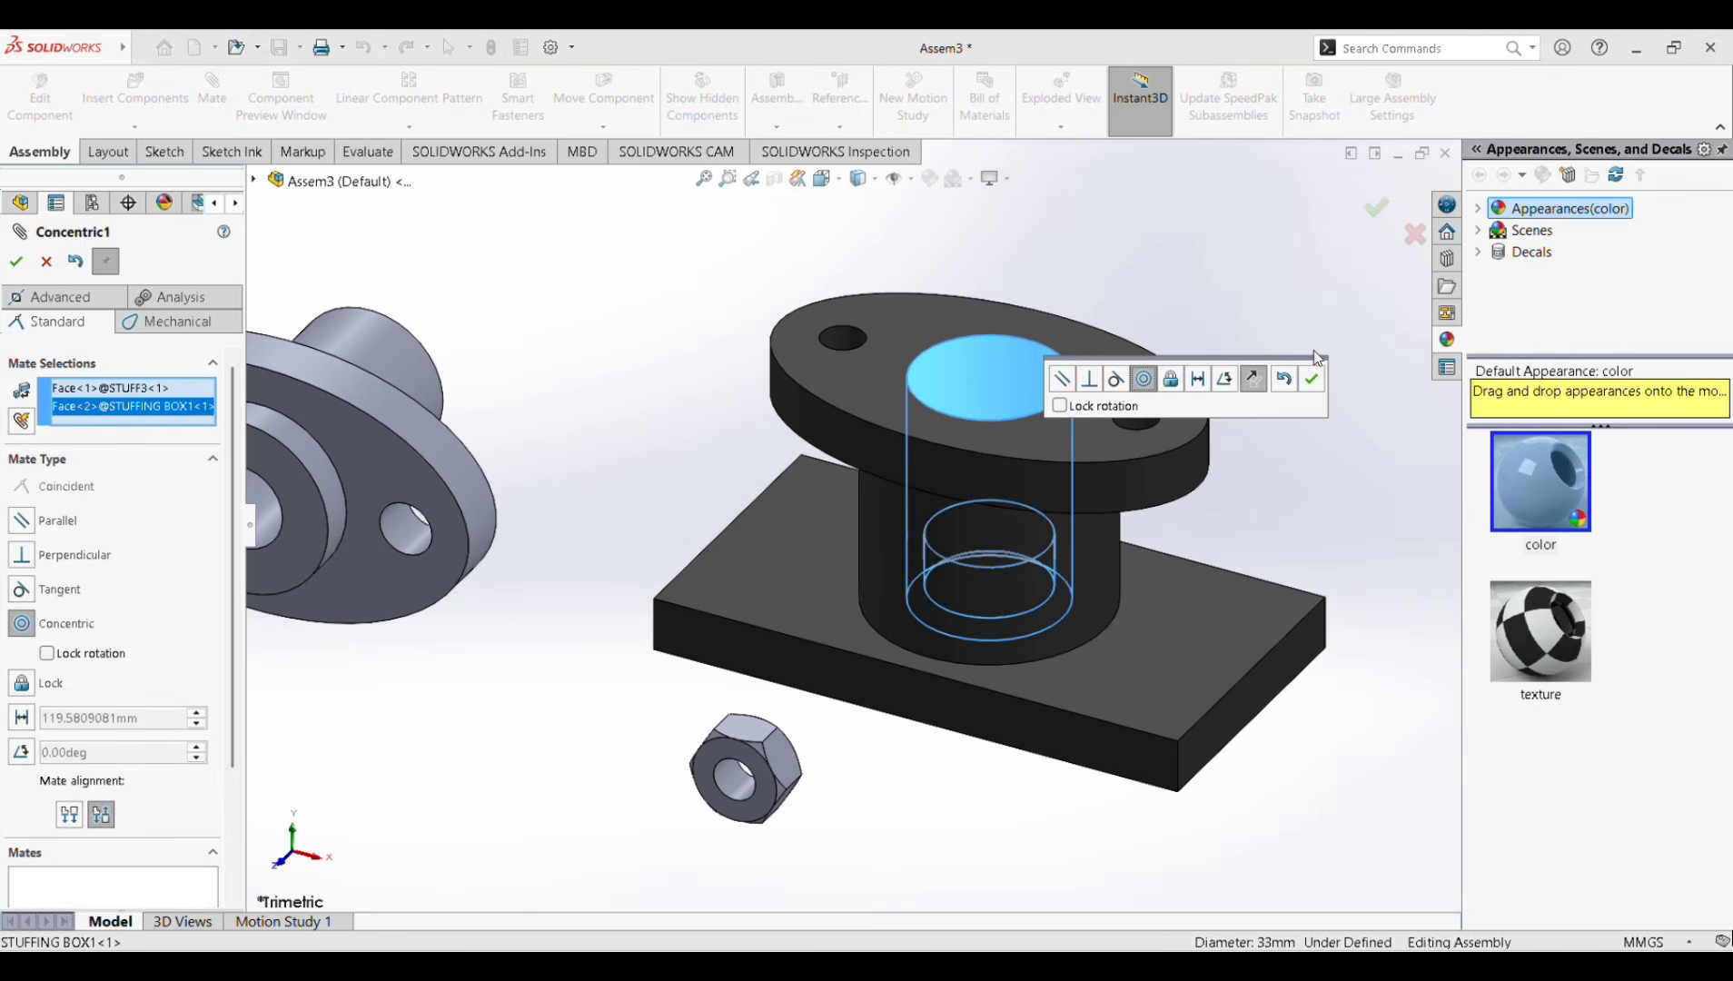
left_click(1315, 381)
Close the mate command and fix the STUFFING BOX1 component in place.
scroll(1102, 416, "down", 4)
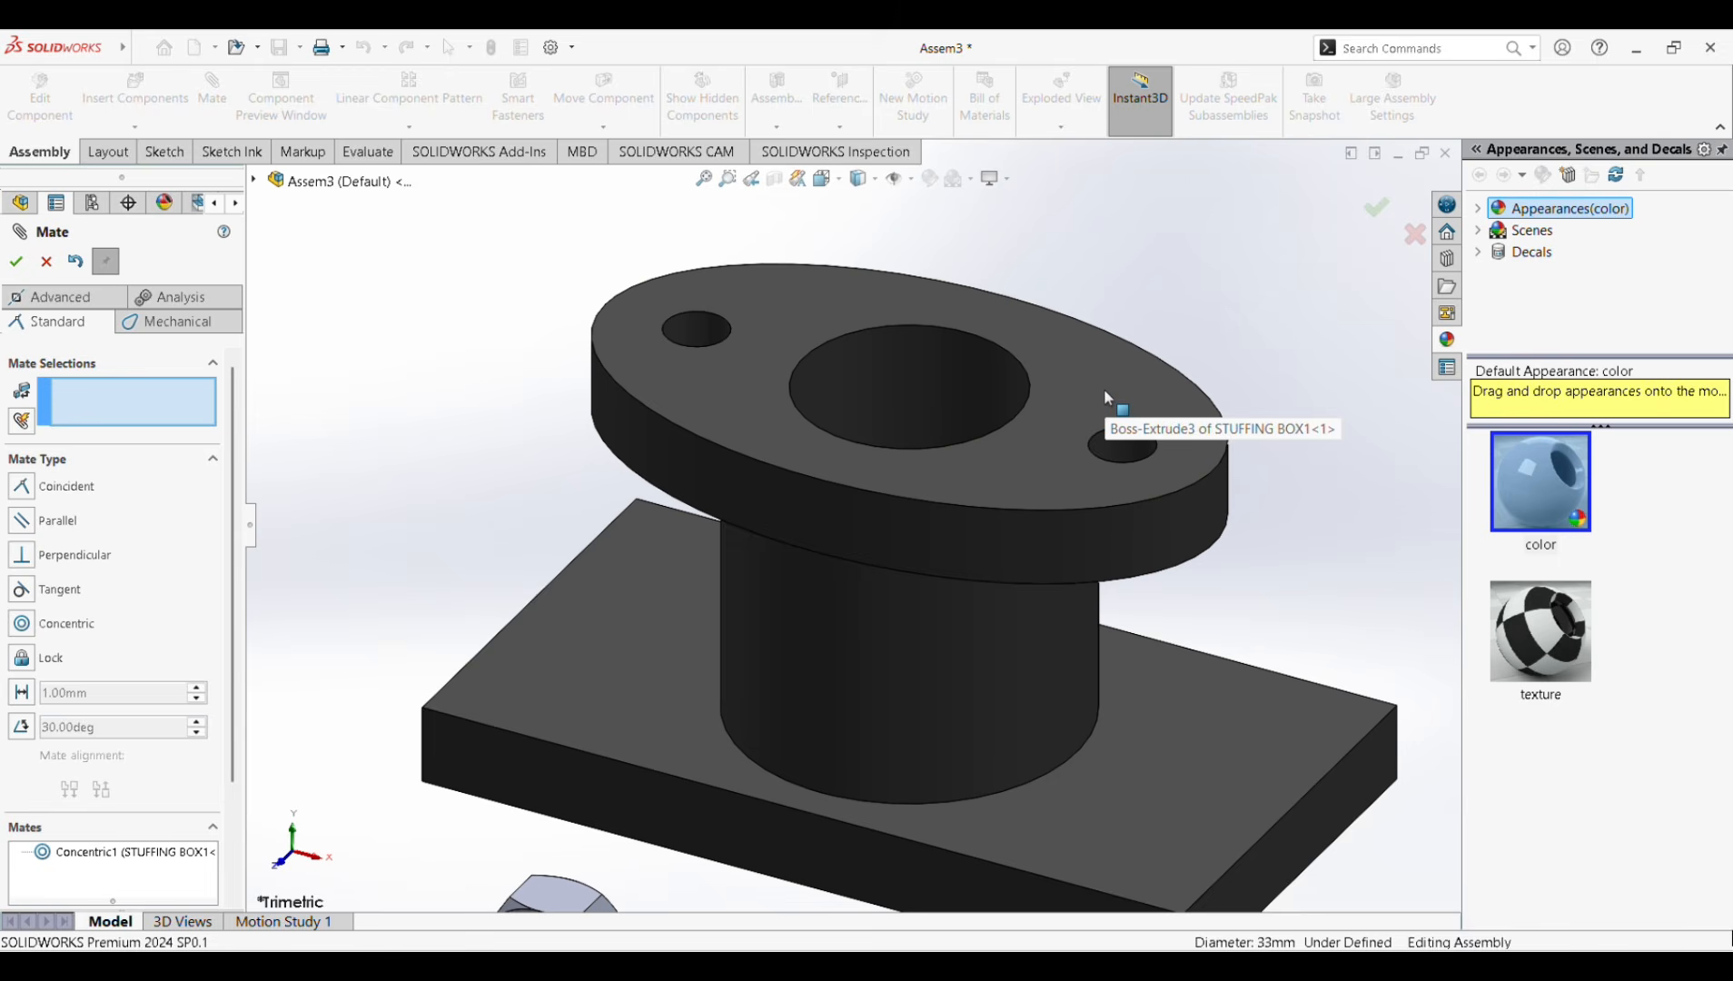
scroll(922, 396, "up", 1)
middle_click_drag(926, 396, 921, 322)
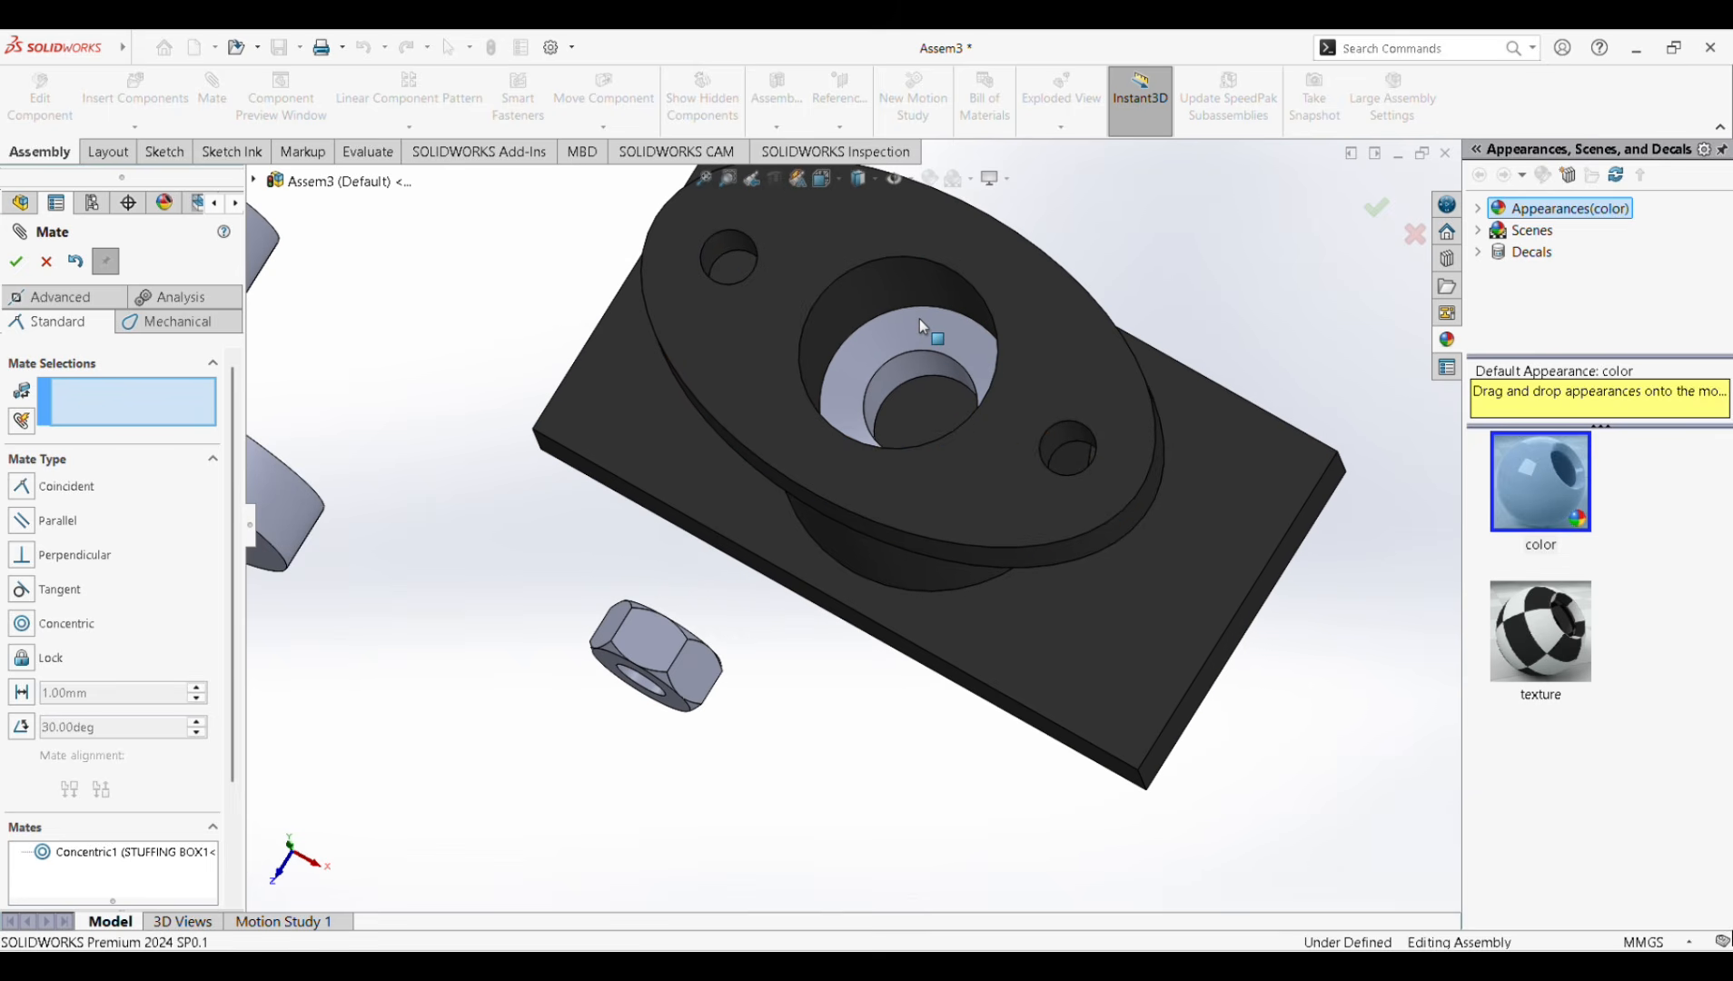
right_click(1118, 604)
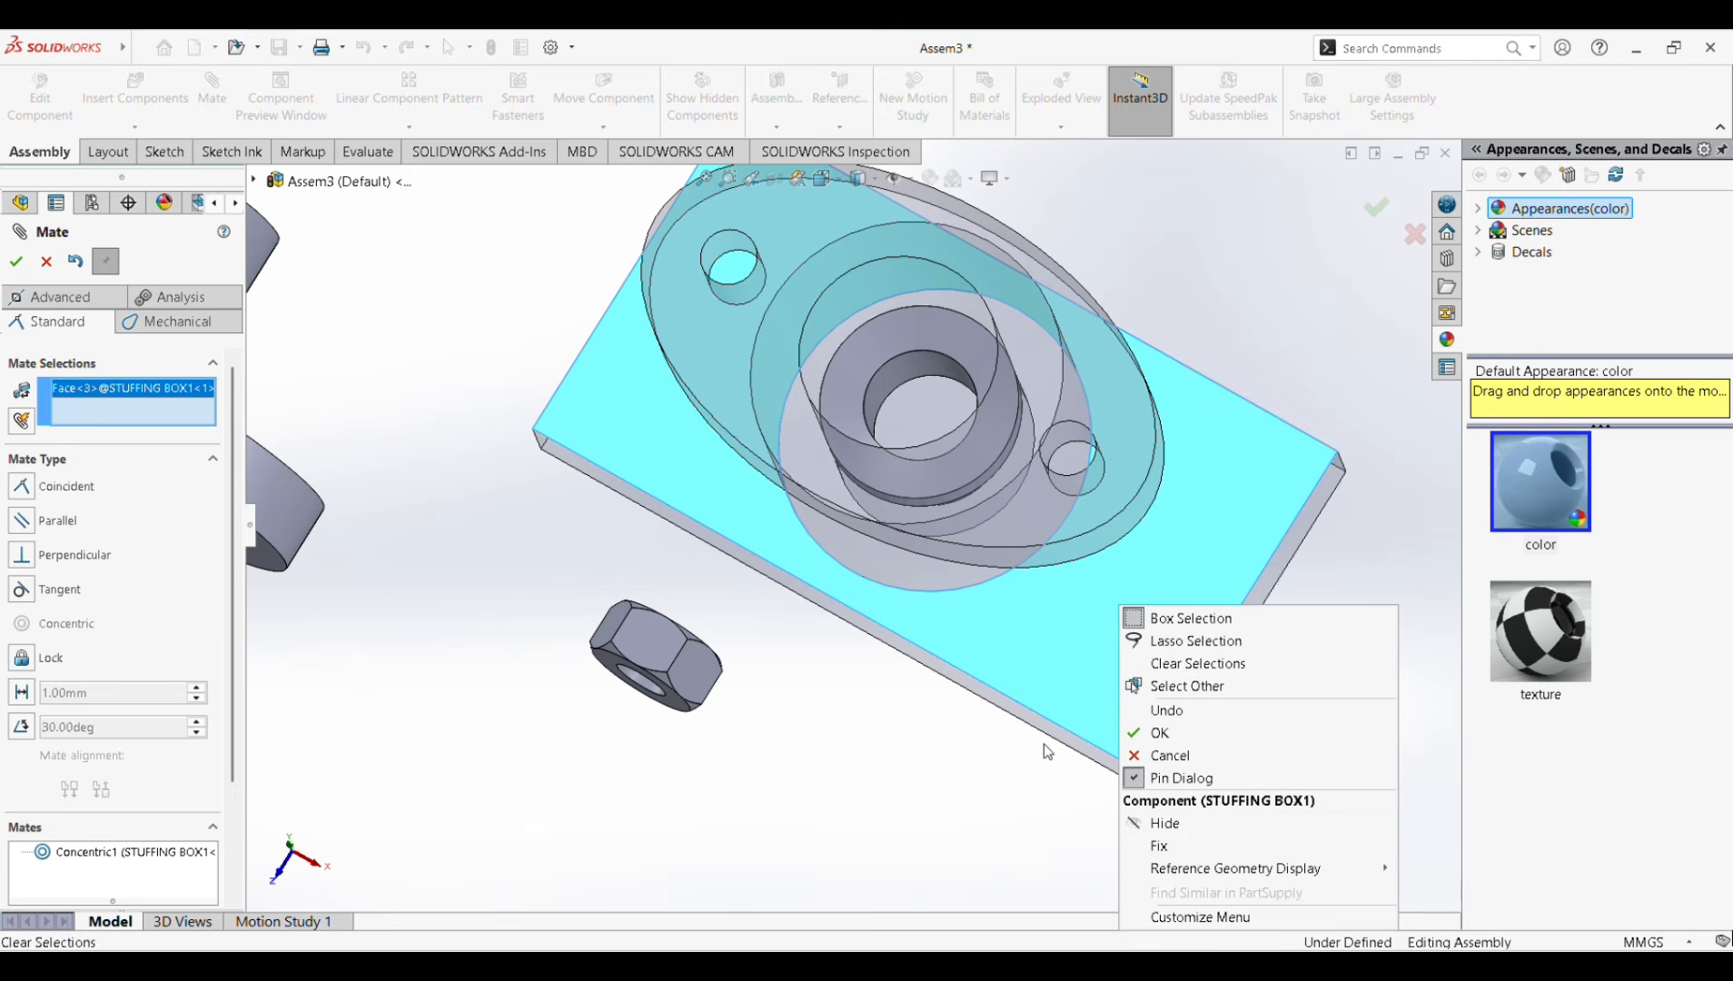
left_click(1169, 754)
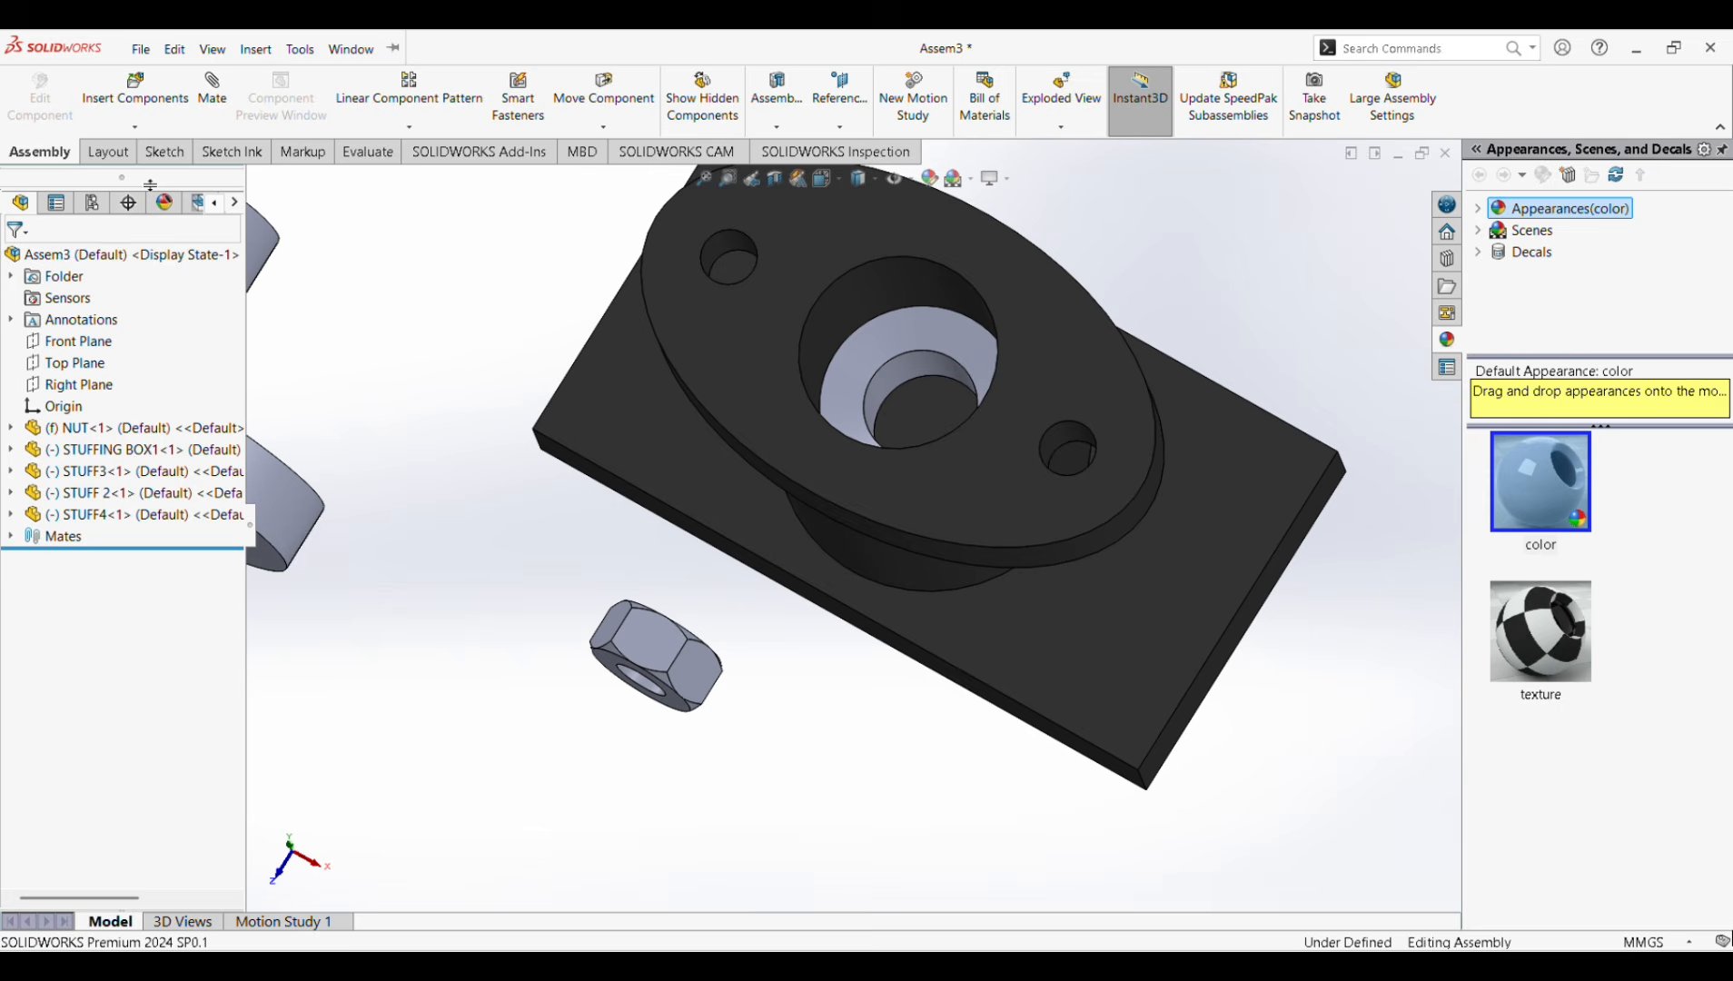
right_click(1112, 625)
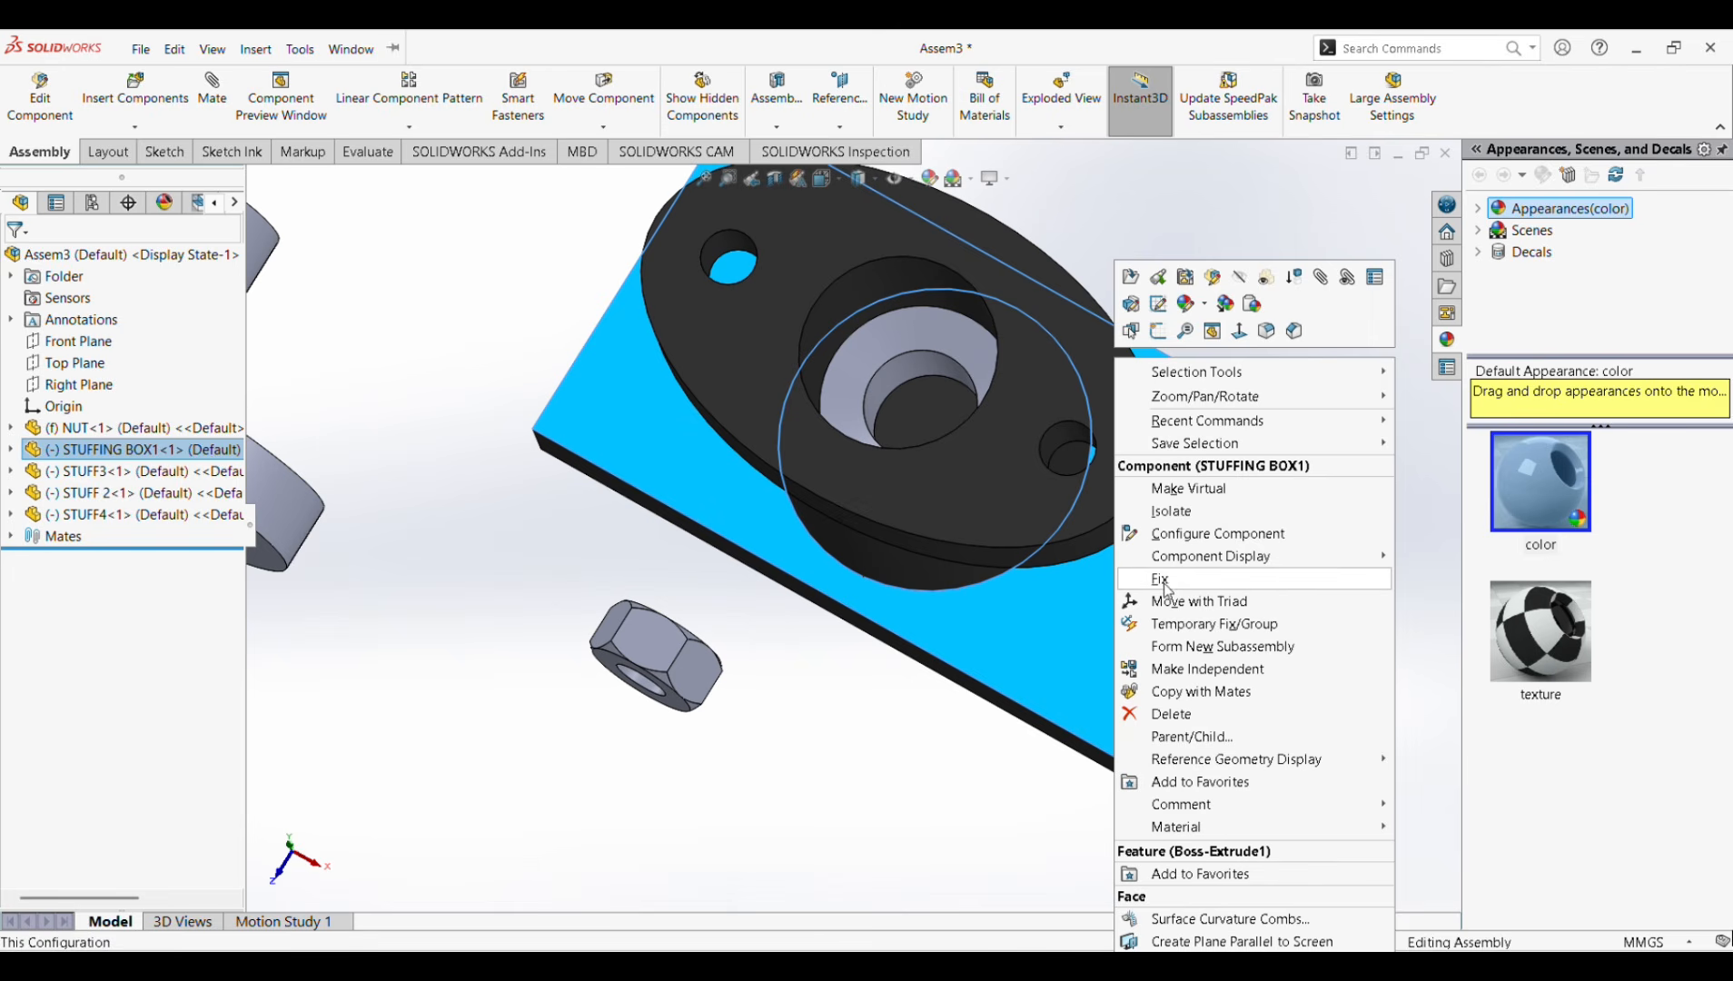
left_click(1166, 582)
Move STUFF3 along its axis out of the stuffing box bore.
left_click_drag(948, 354, 874, 184)
scroll(910, 442, "up", 2)
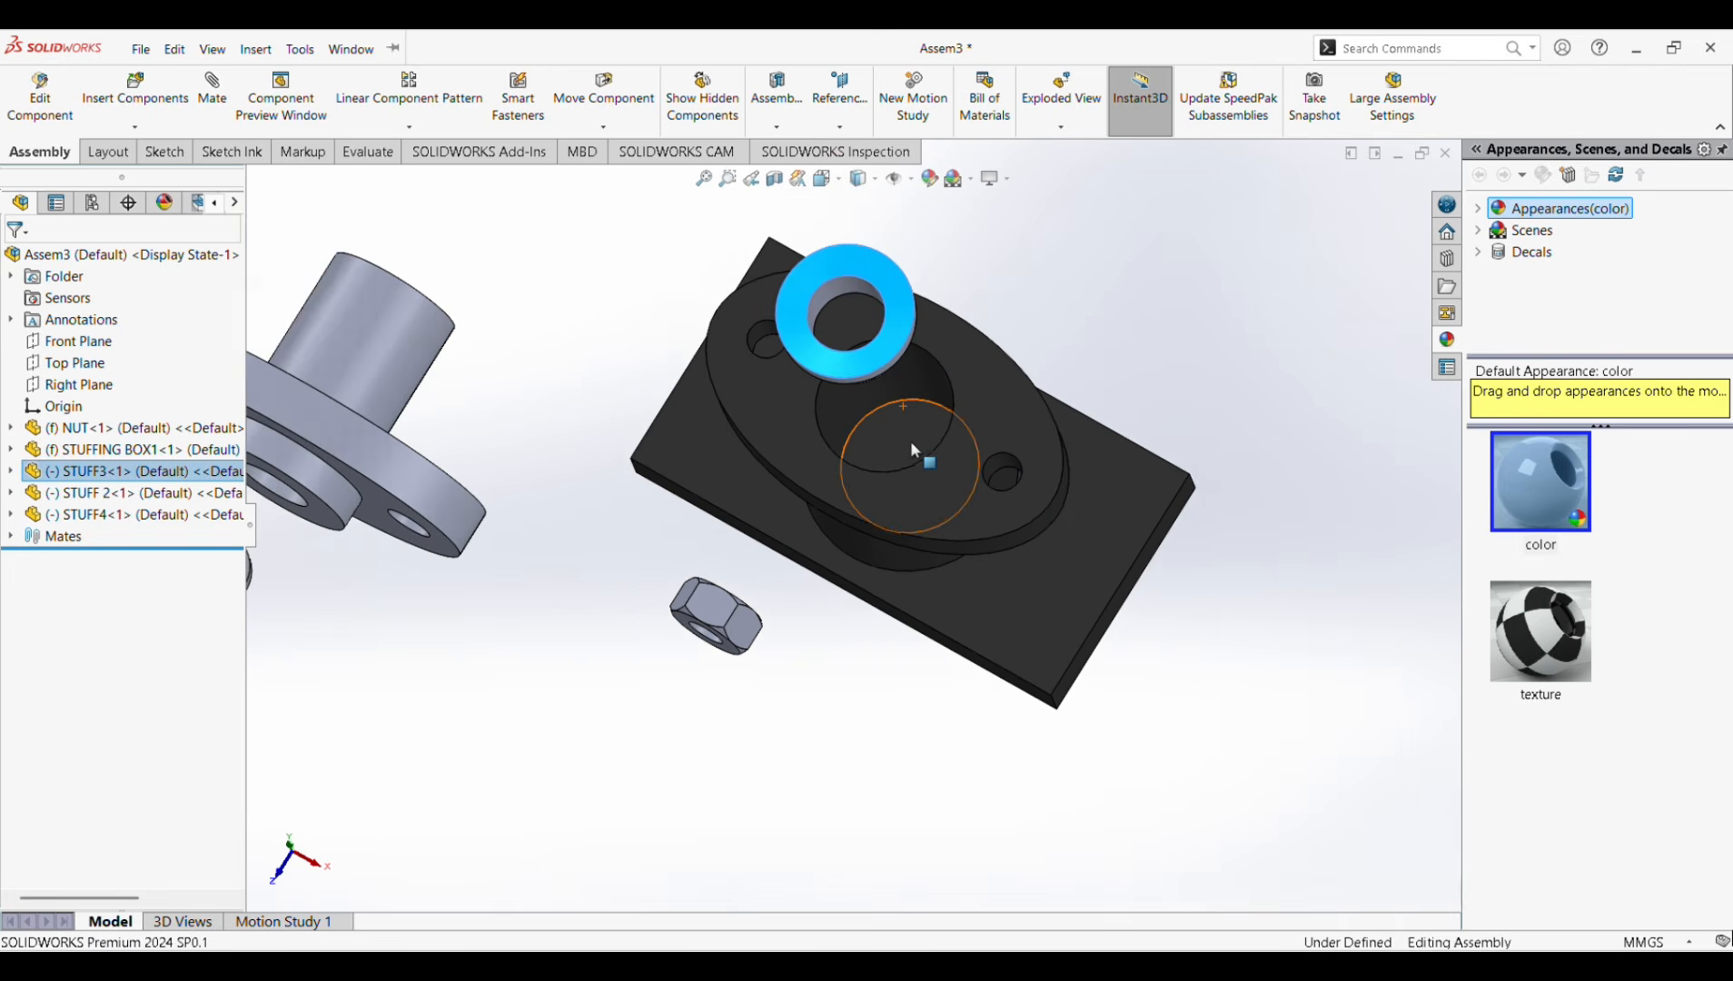
mouse_move(908, 437)
middle_mouse_down()
mouse_move(905, 317)
mouse_move(925, 472)
mouse_move(911, 441)
middle_mouse_up()
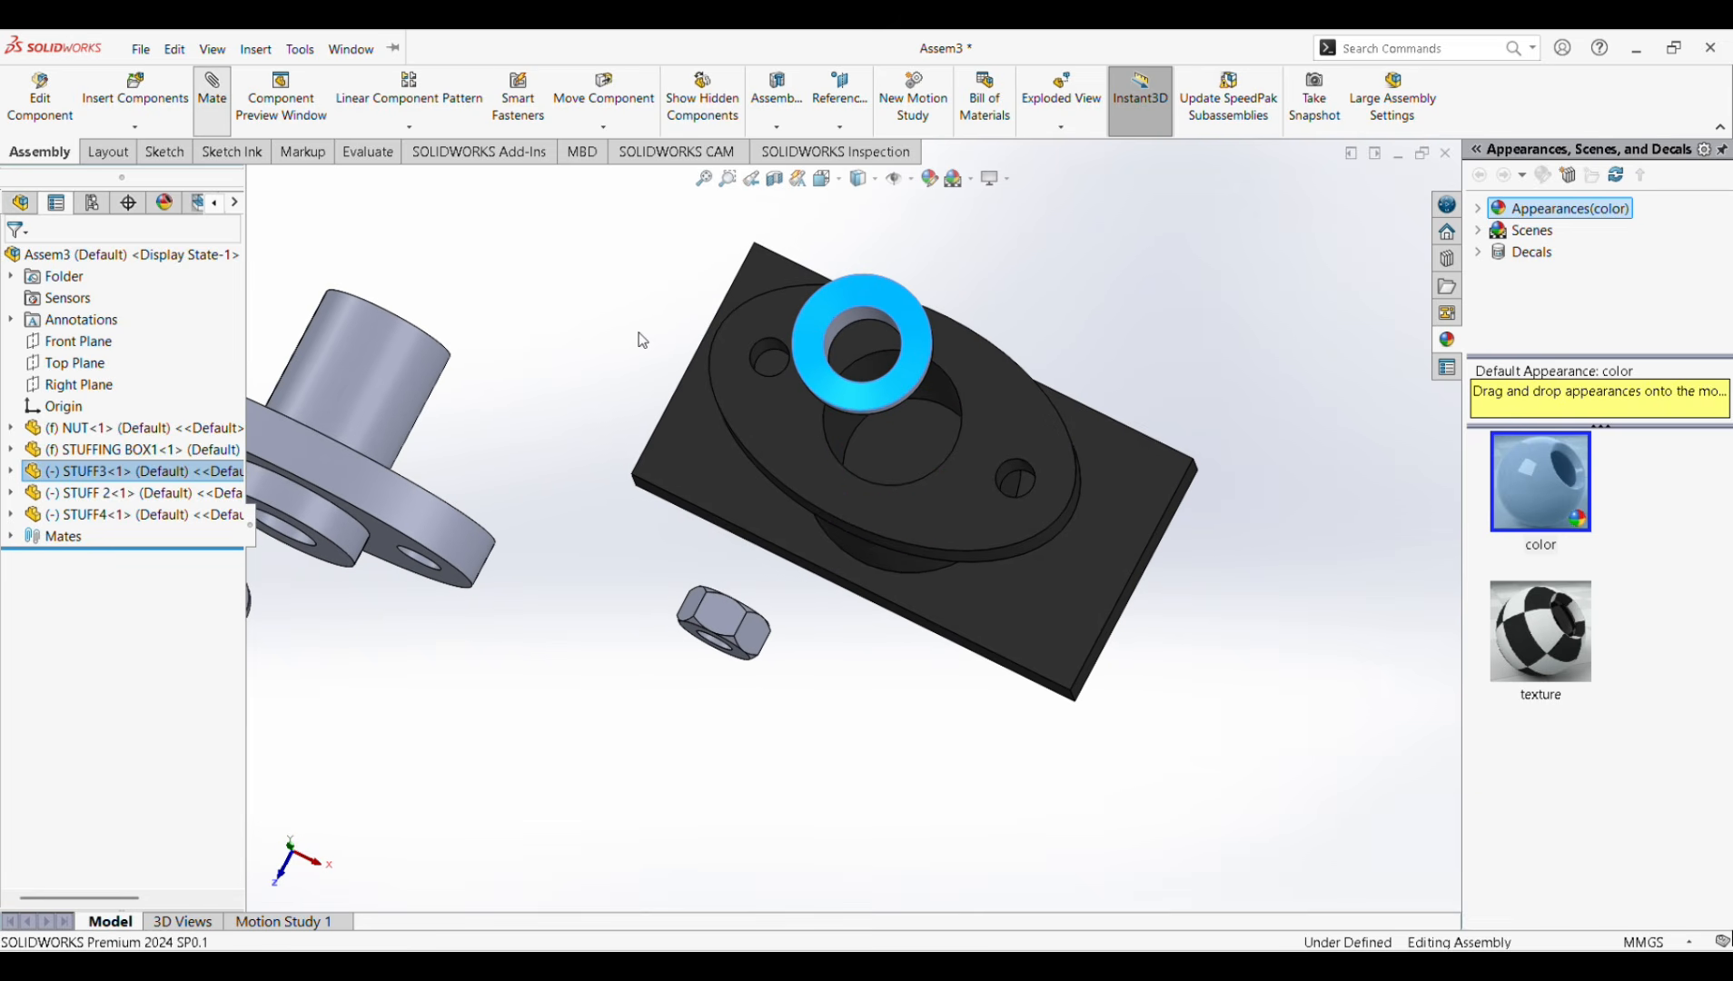
Add a coincident mate between STUFF3's bottom ring face and the seat inside the bore of STUFFING BOX1.
right_click(98, 397)
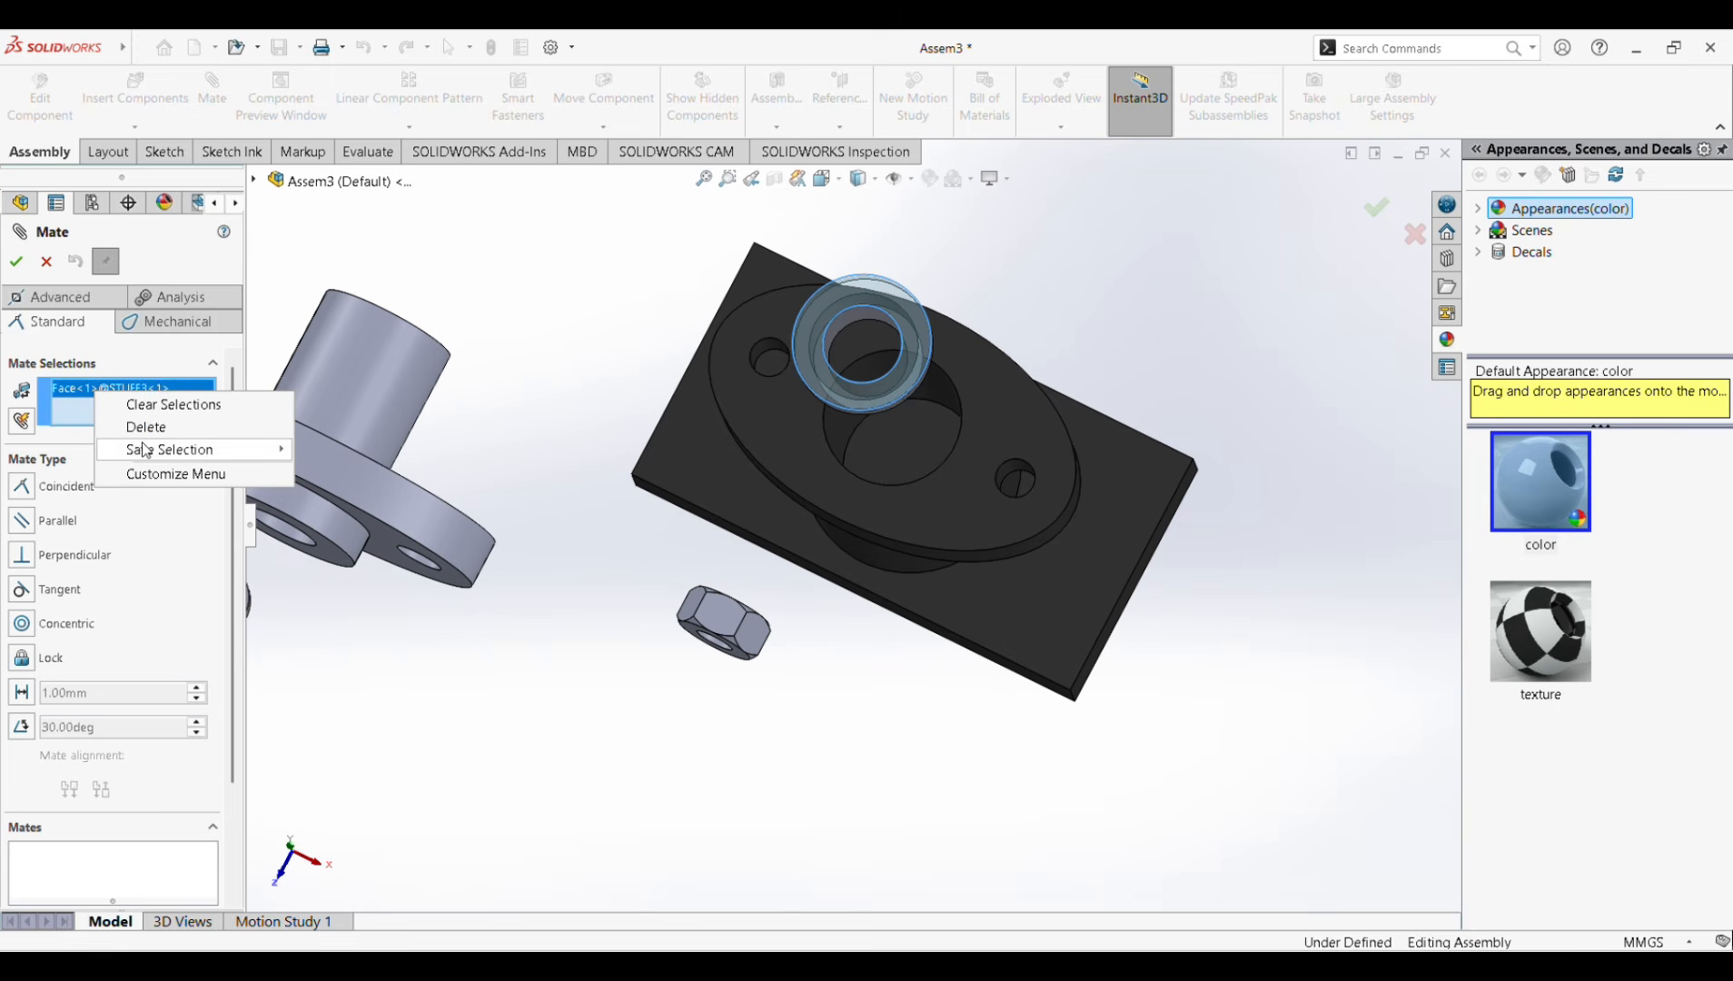
left_click(147, 403)
middle_click_drag(717, 472, 635, 243)
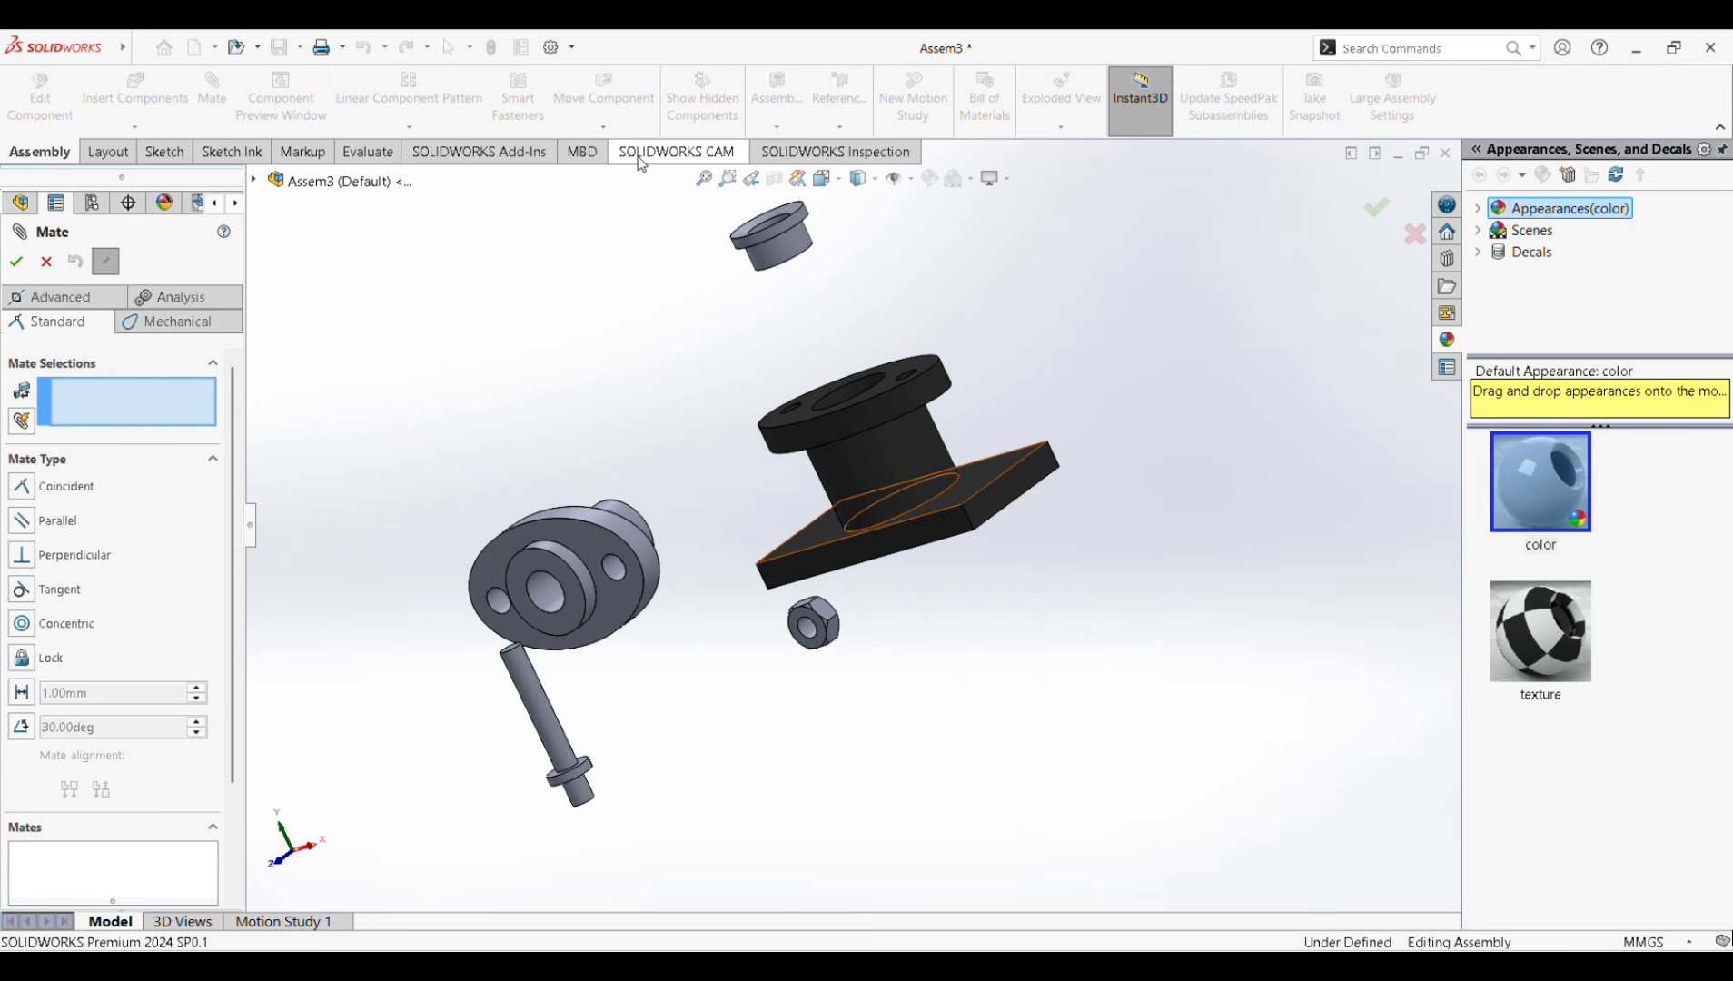
scroll(812, 340, "down", 8)
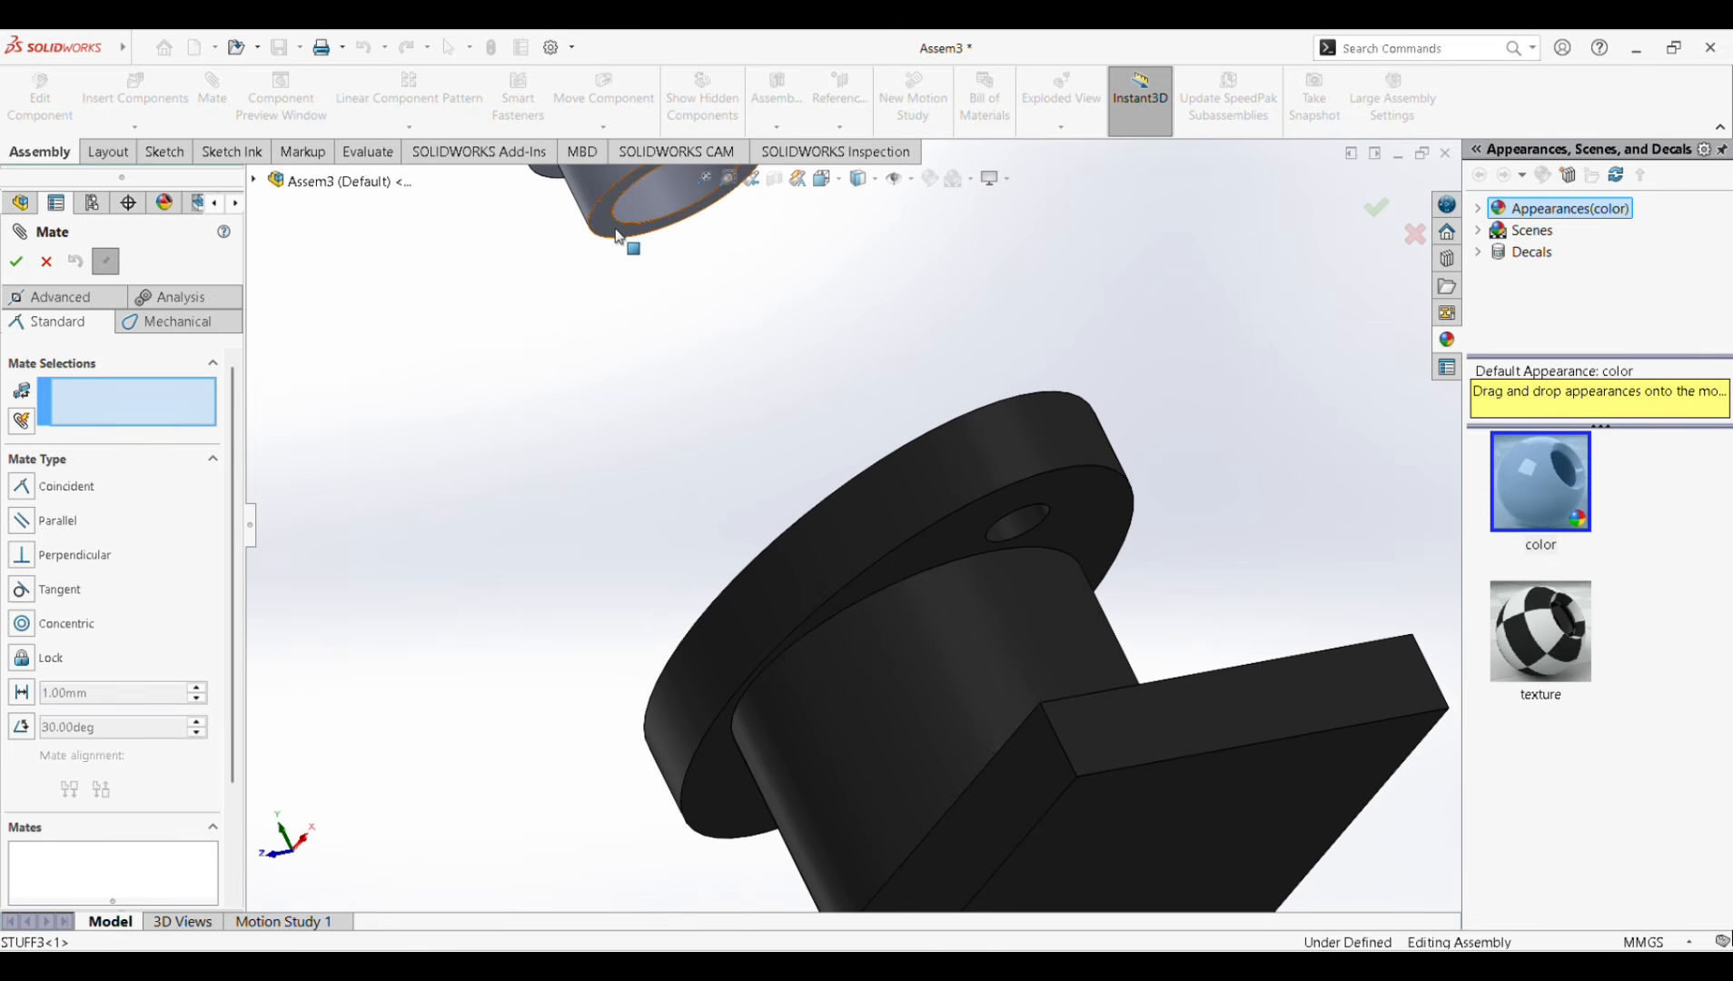
left_click(630, 236)
middle_click_drag(688, 352, 765, 680)
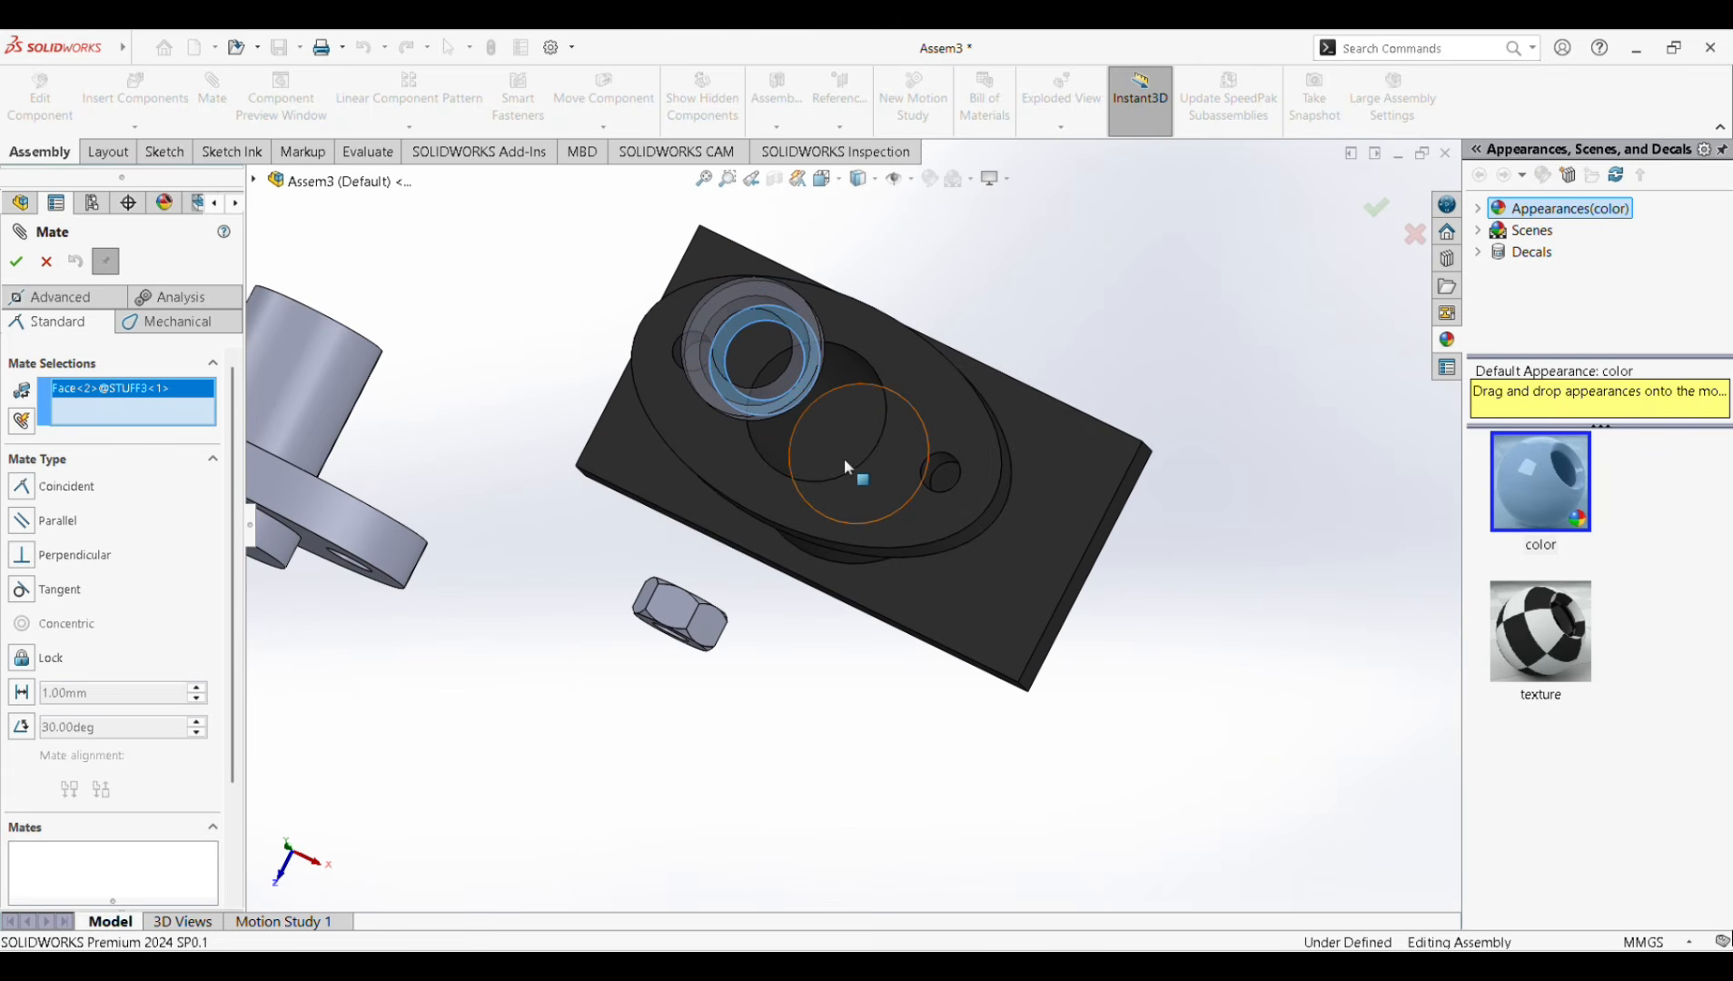
left_click(842, 433)
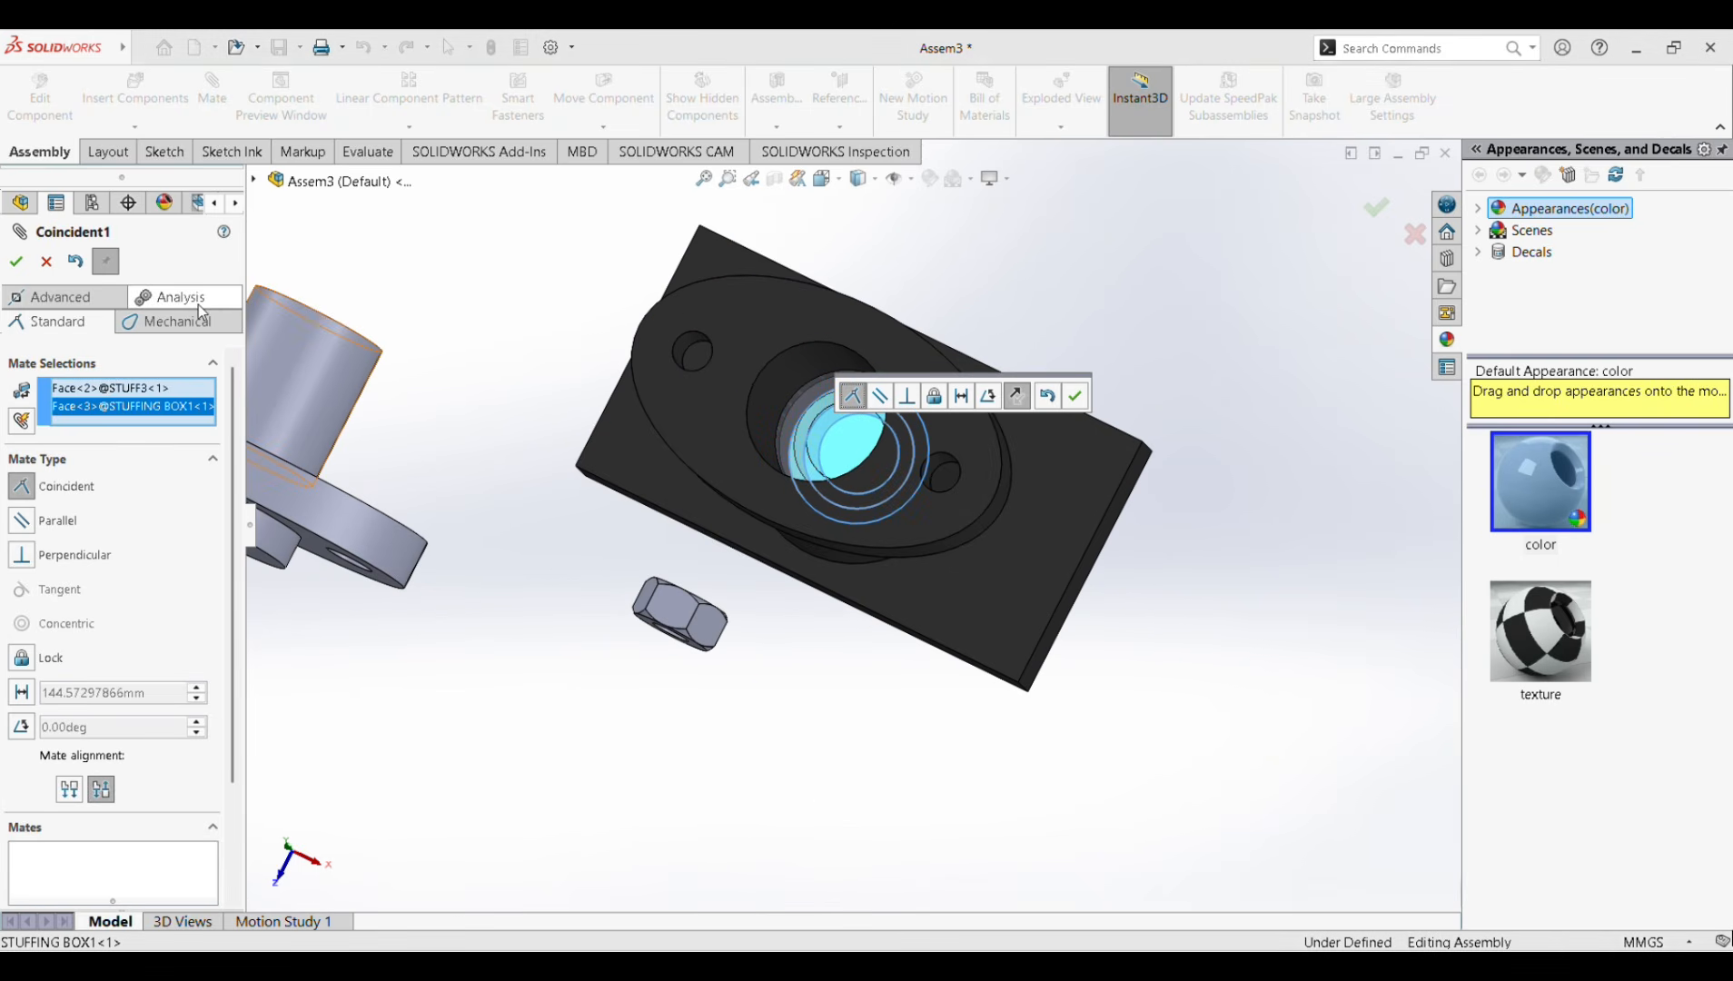
left_click(17, 262)
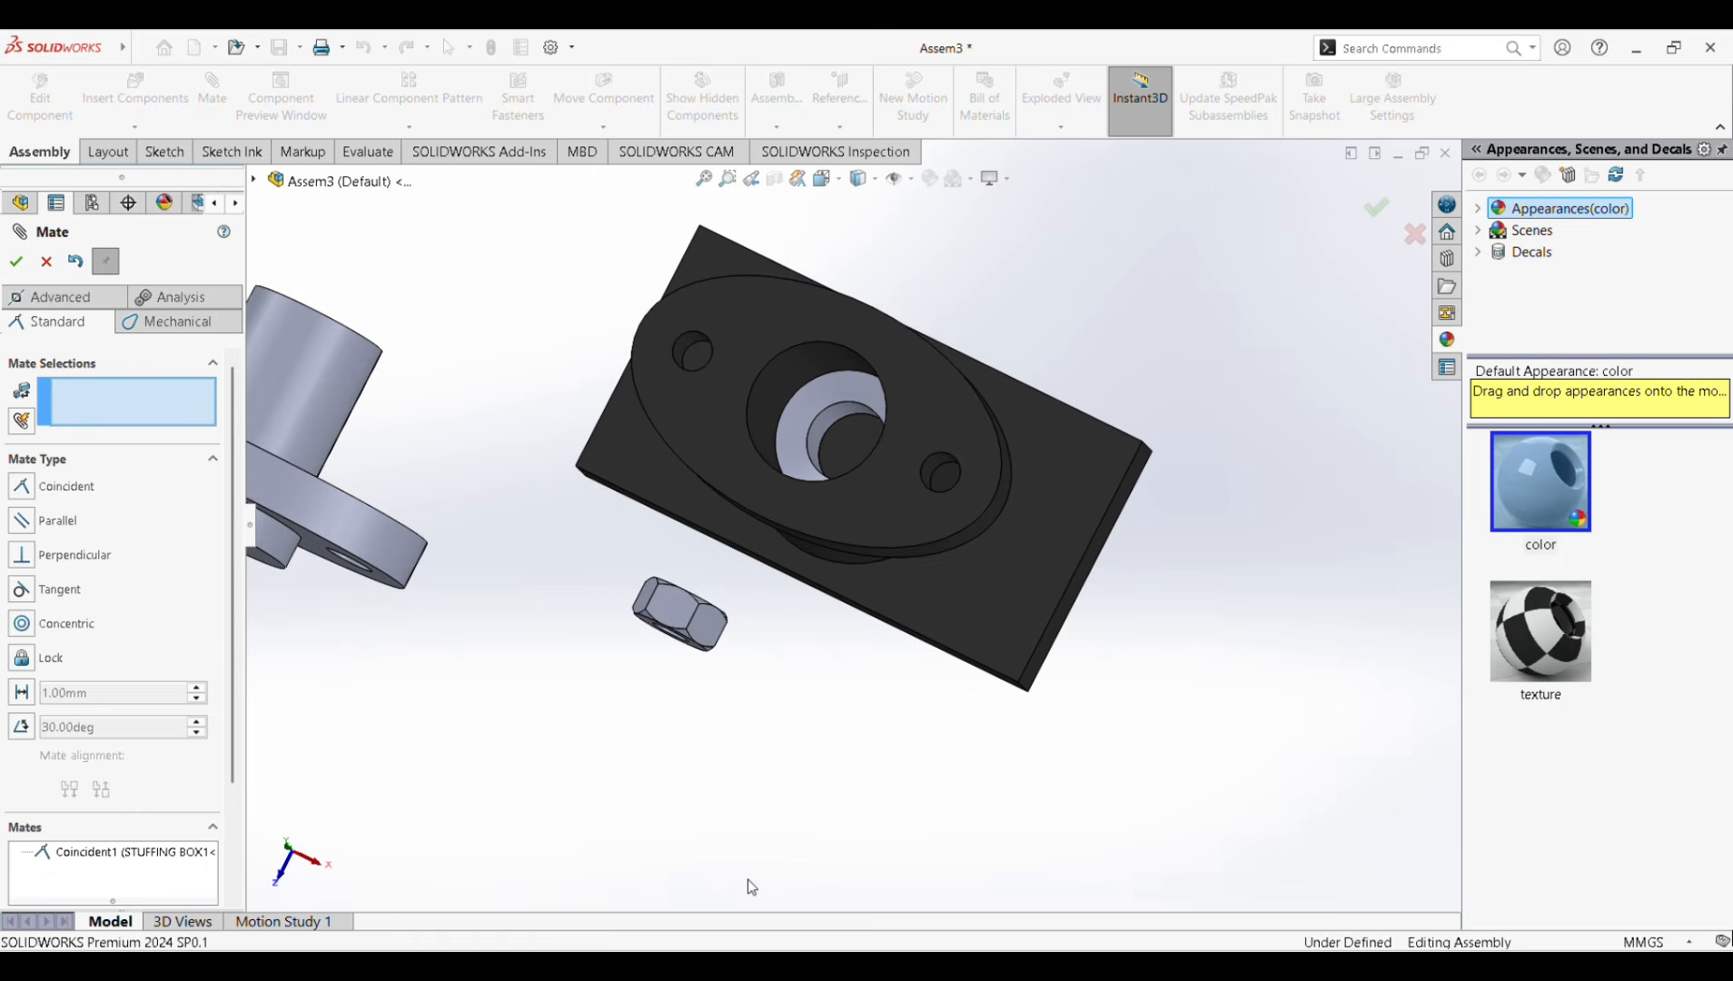
Mate STUFF 2's cylinder concentric with the bore of STUFFING BOX1 and move STUFF 2 above the stuffing box.
key("f")
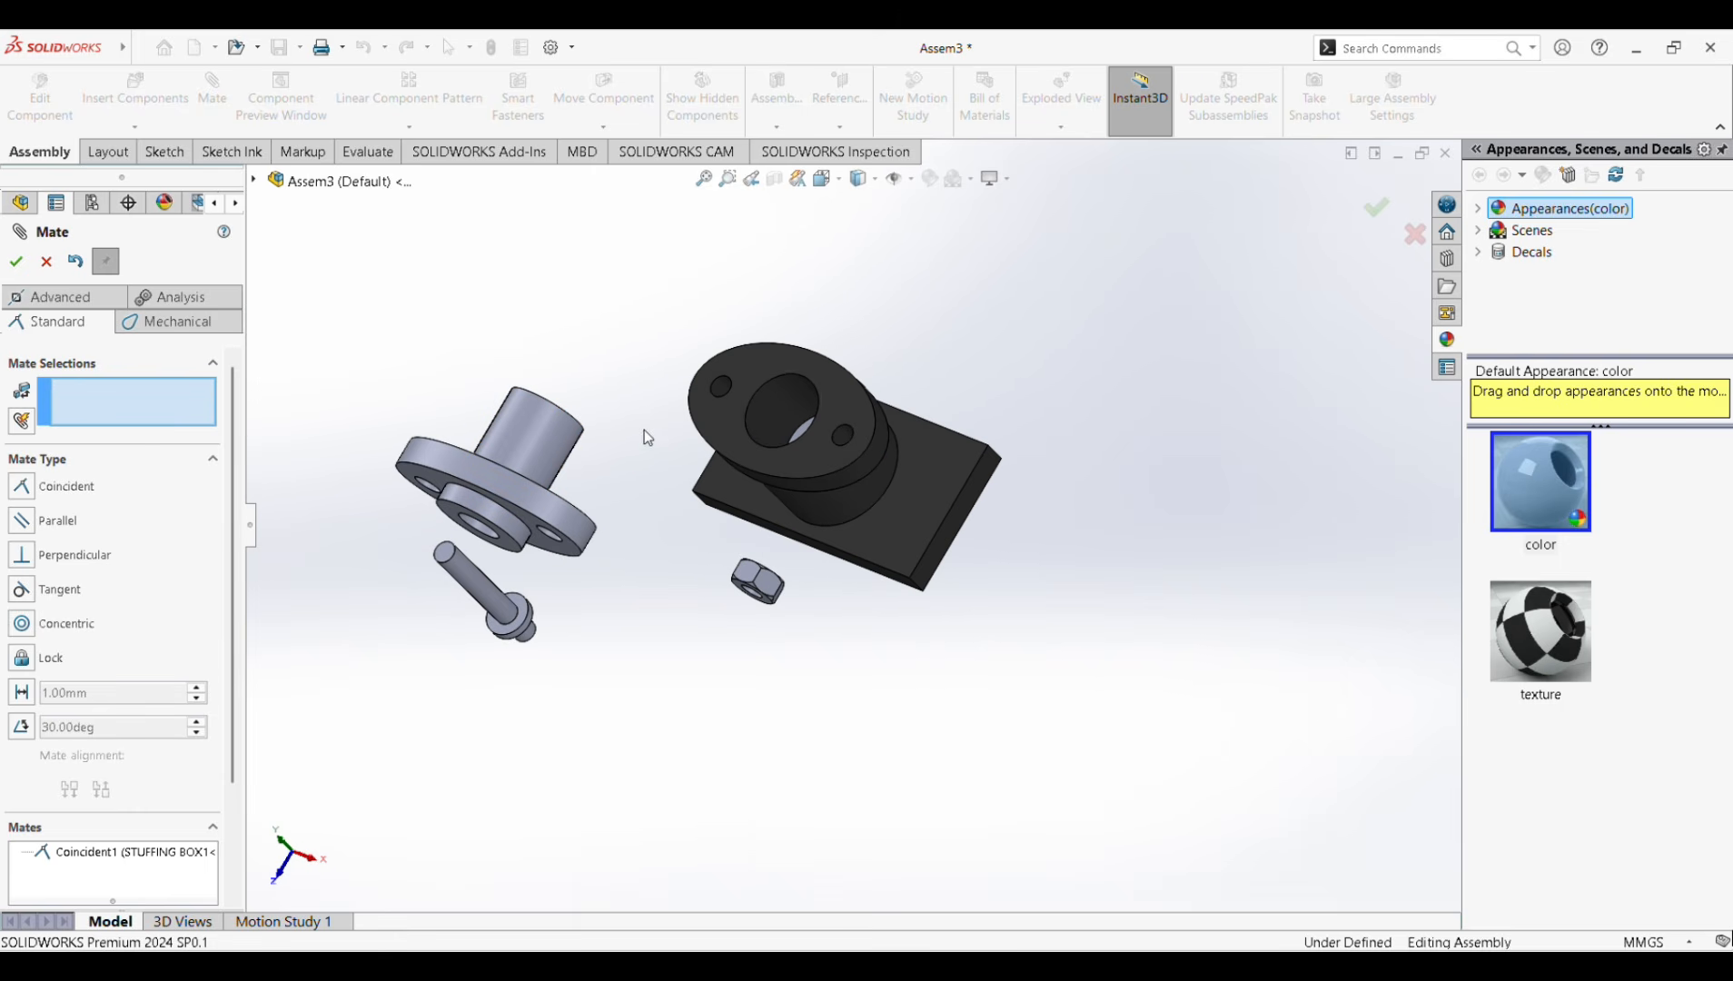
left_click(525, 442)
left_click(790, 398)
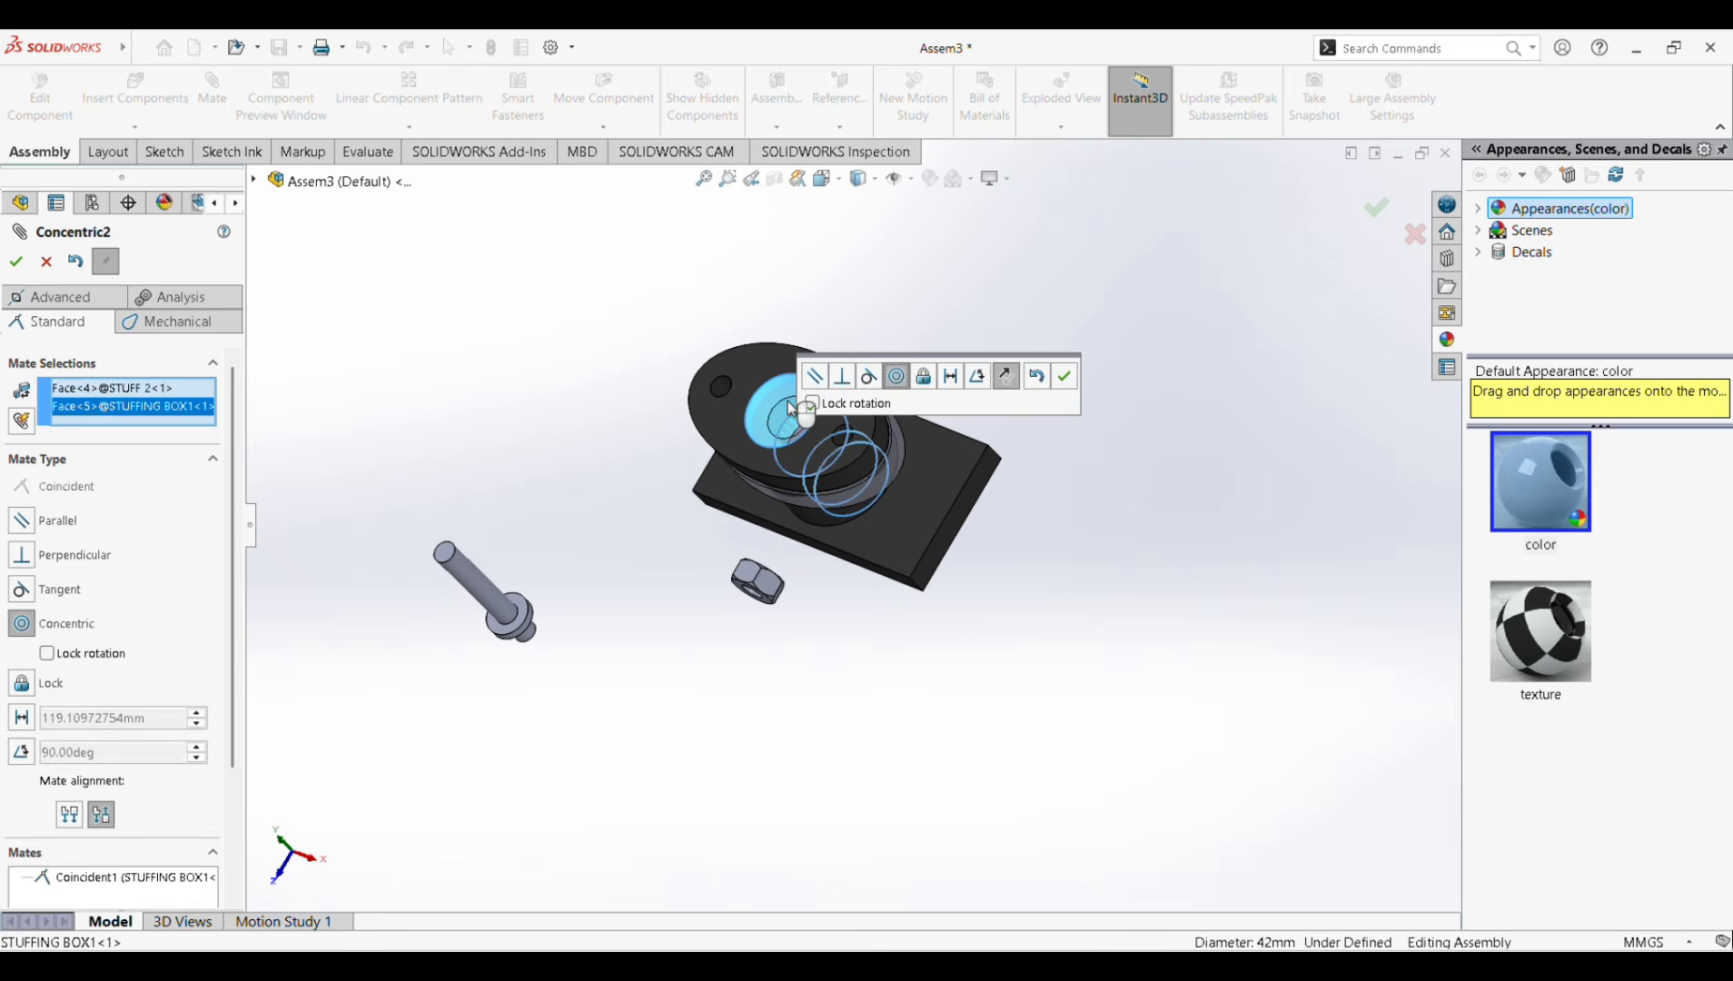
left_click(1063, 375)
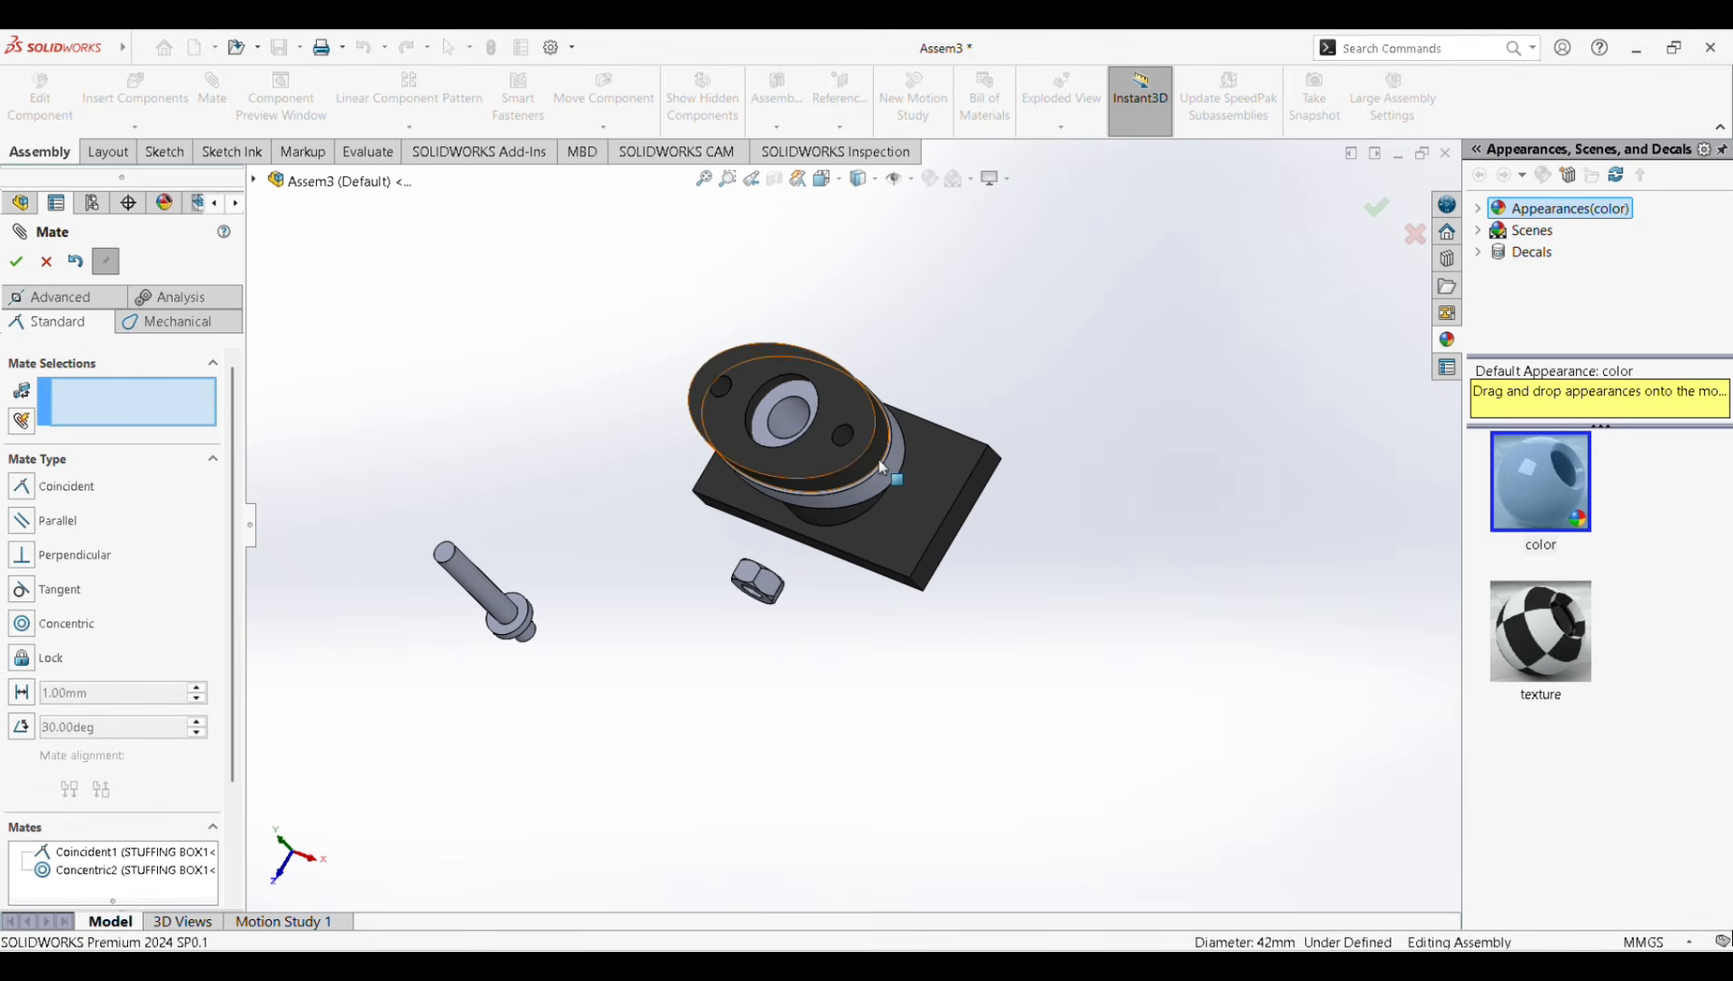
left_click_drag(867, 395, 763, 282)
Add a concentric mate between the short end of STUFF4 and a bolt hole in the stuffing box flange.
scroll(568, 635, "down", 5)
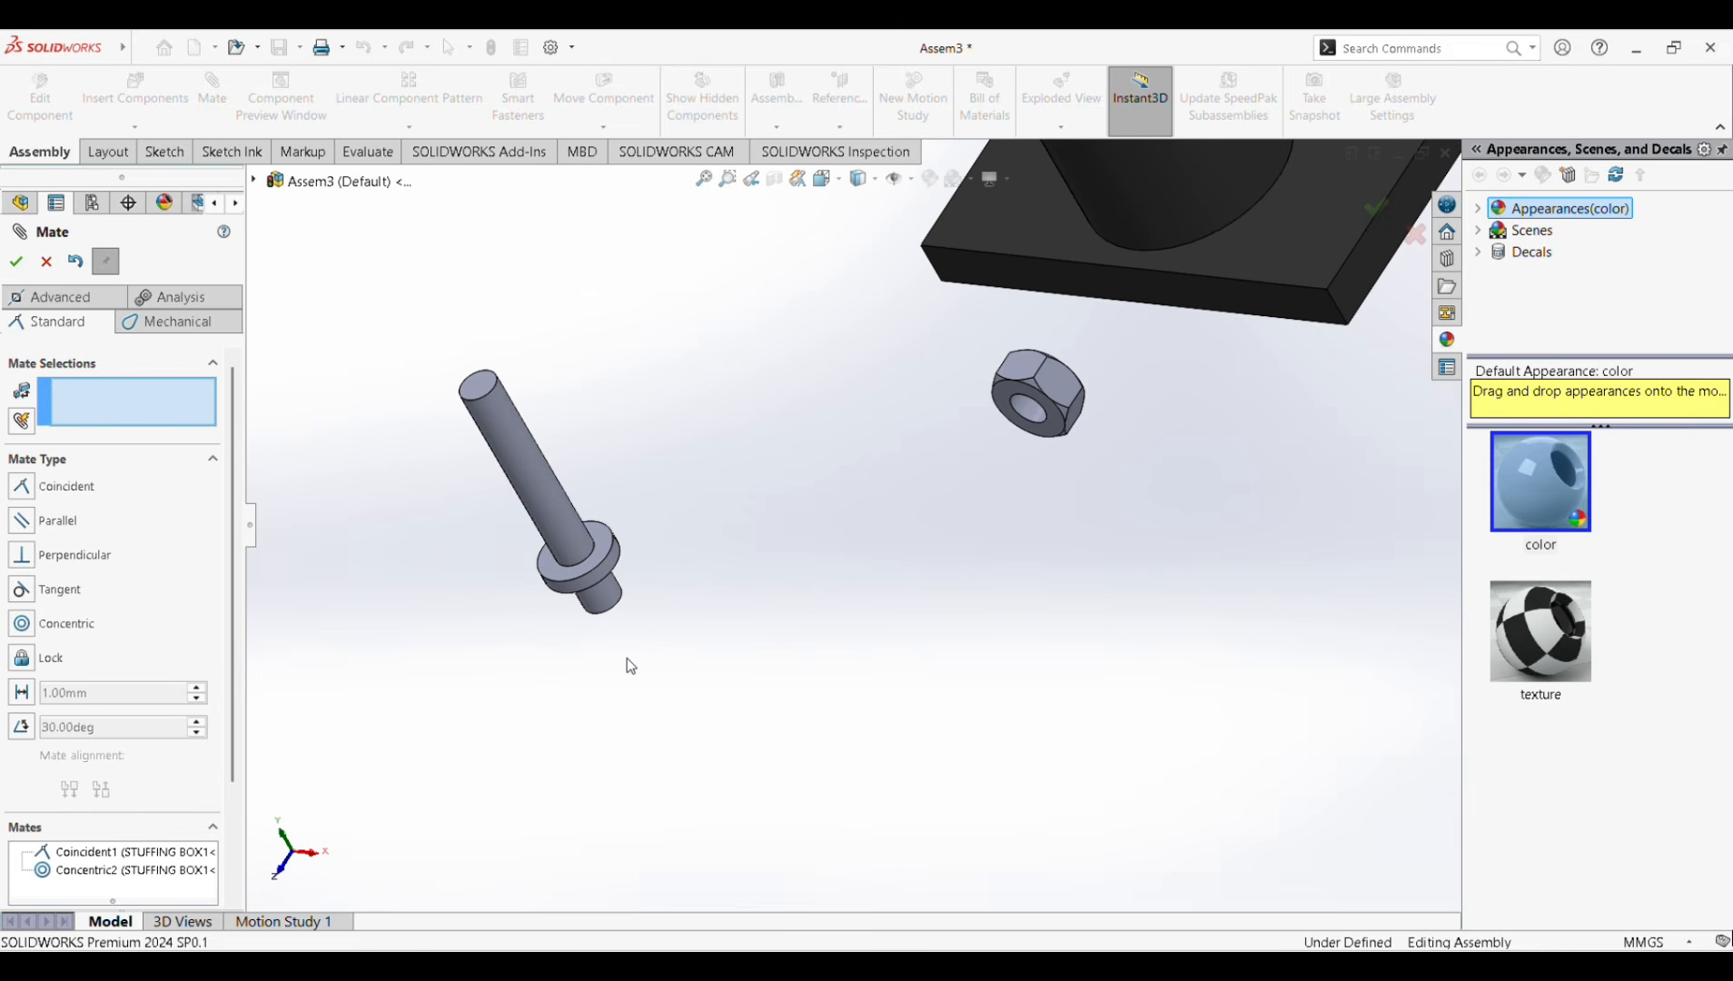
left_click(618, 607)
scroll(900, 389, "up", 3)
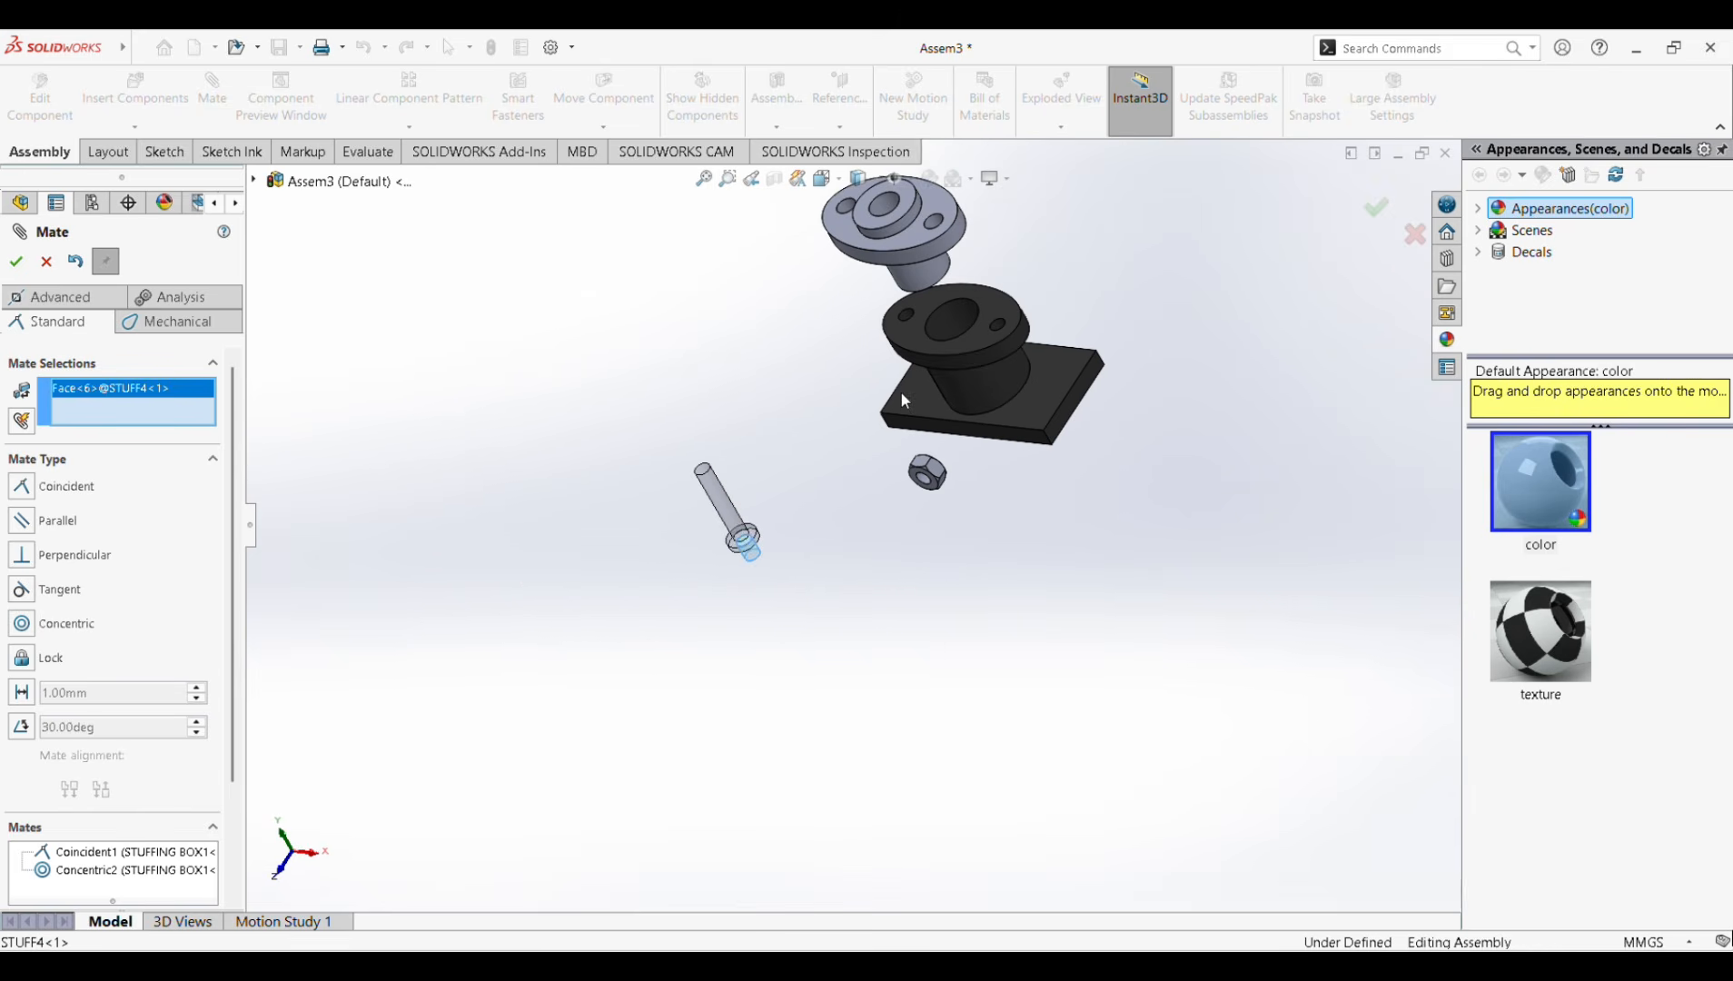
scroll(960, 360, "down", 4)
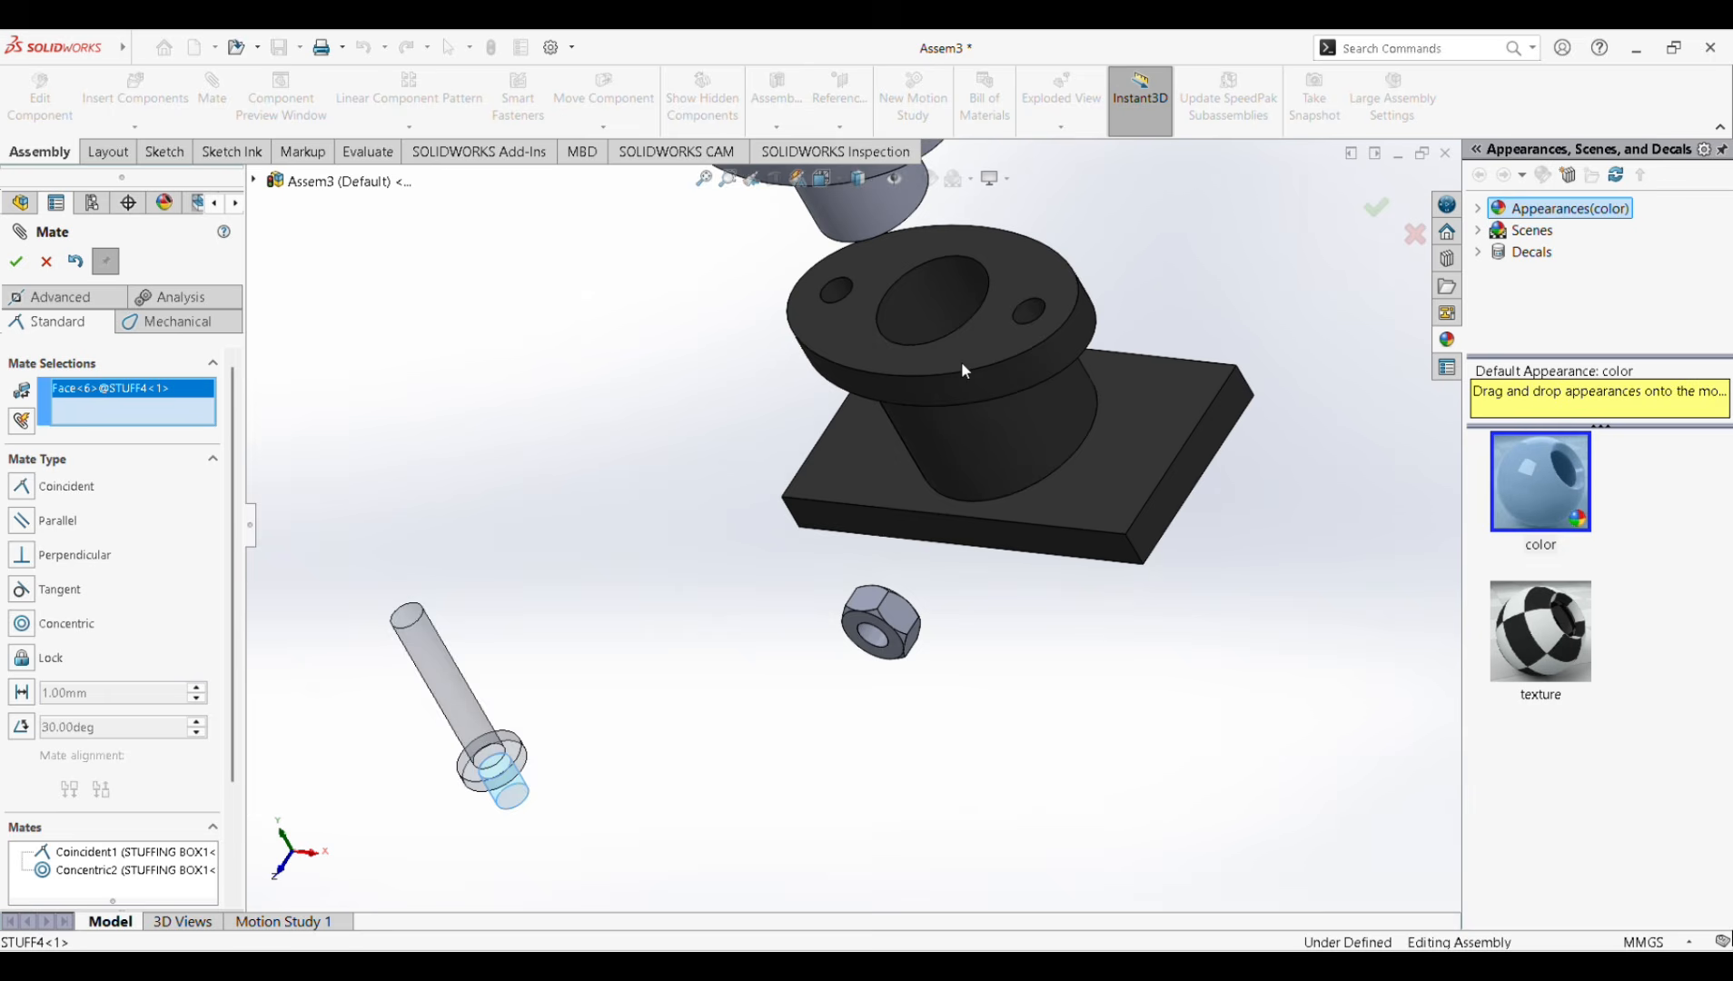
left_click(1052, 311)
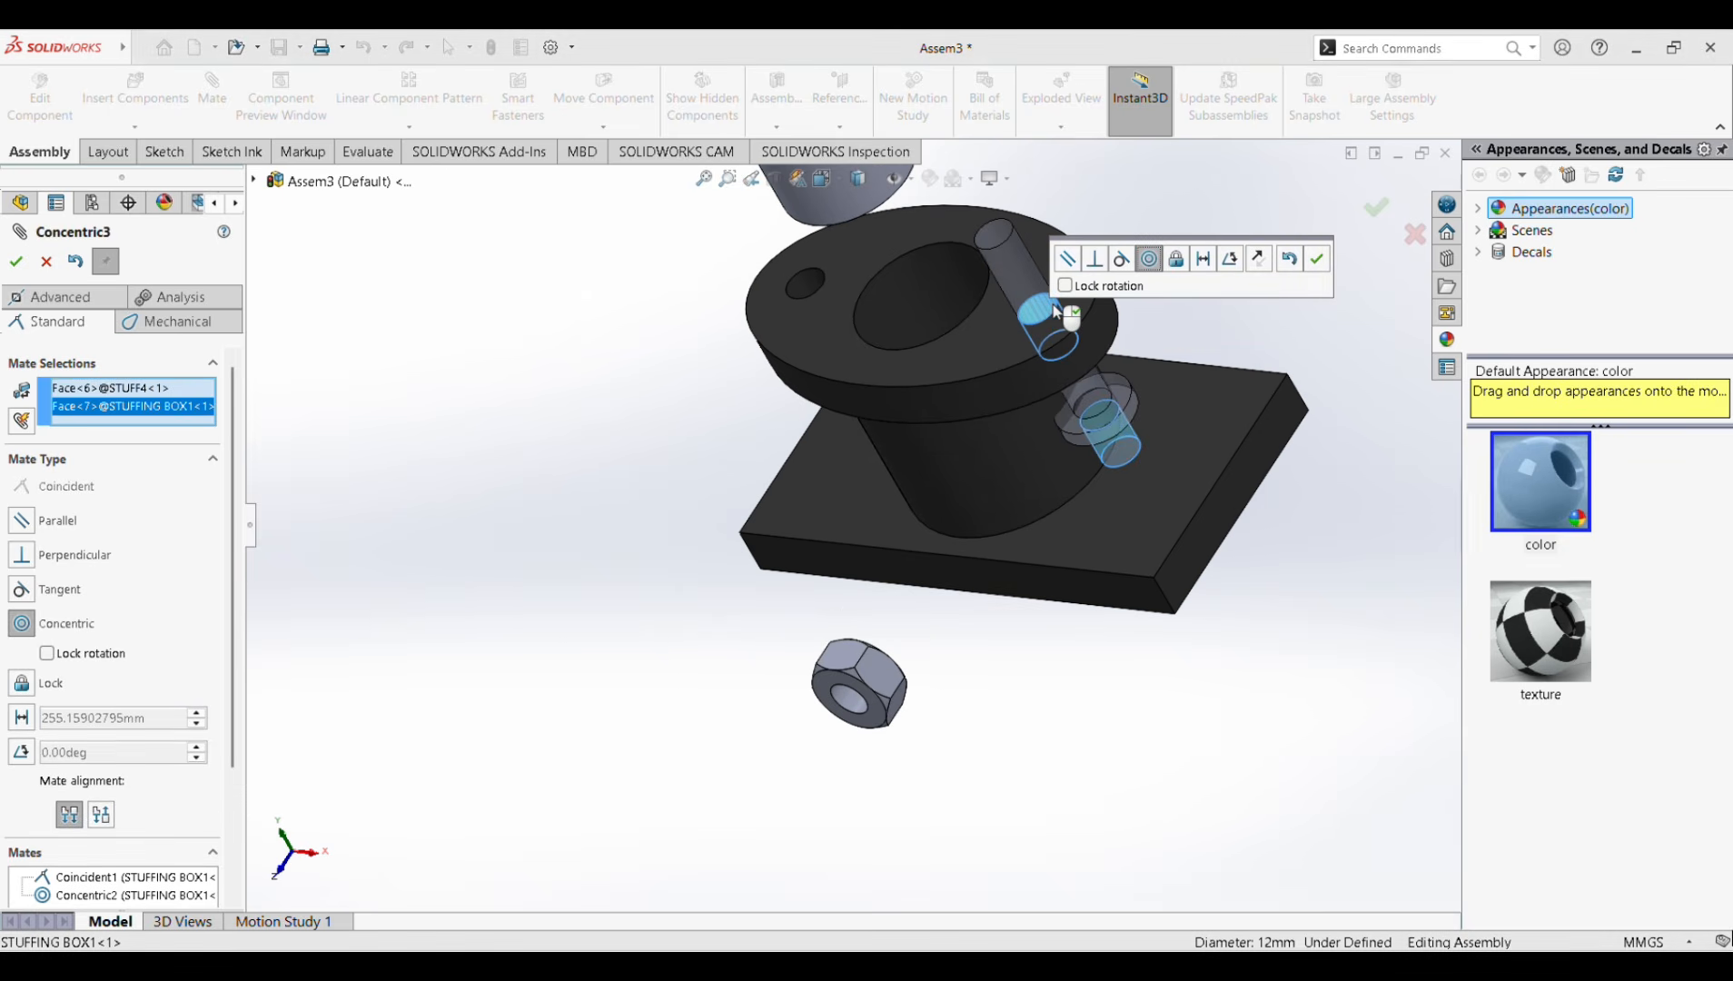
left_click(1316, 259)
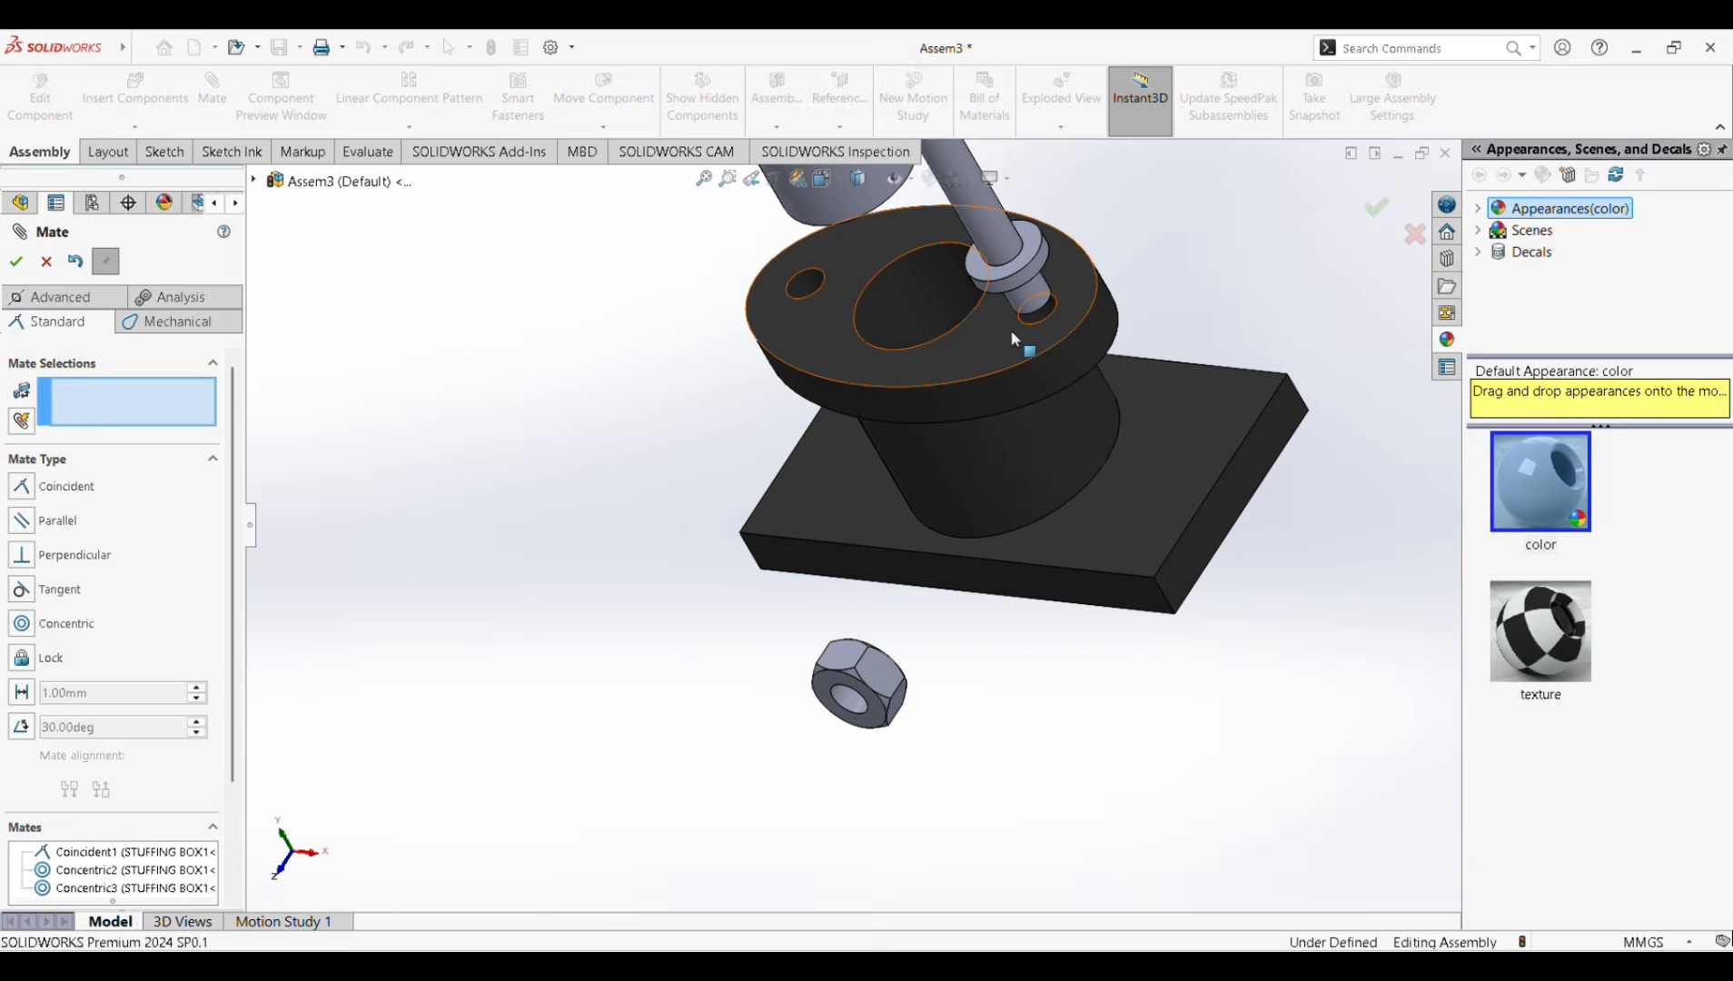
Add a coincident mate between the top face of the STUFFING BOX1 flange and the underside of STUFF4's collar.
left_click(1009, 370)
mouse_move(1009, 370)
middle_mouse_down()
mouse_move(941, 271)
mouse_move(1017, 370)
middle_mouse_up()
scroll(1016, 369, "down", 8)
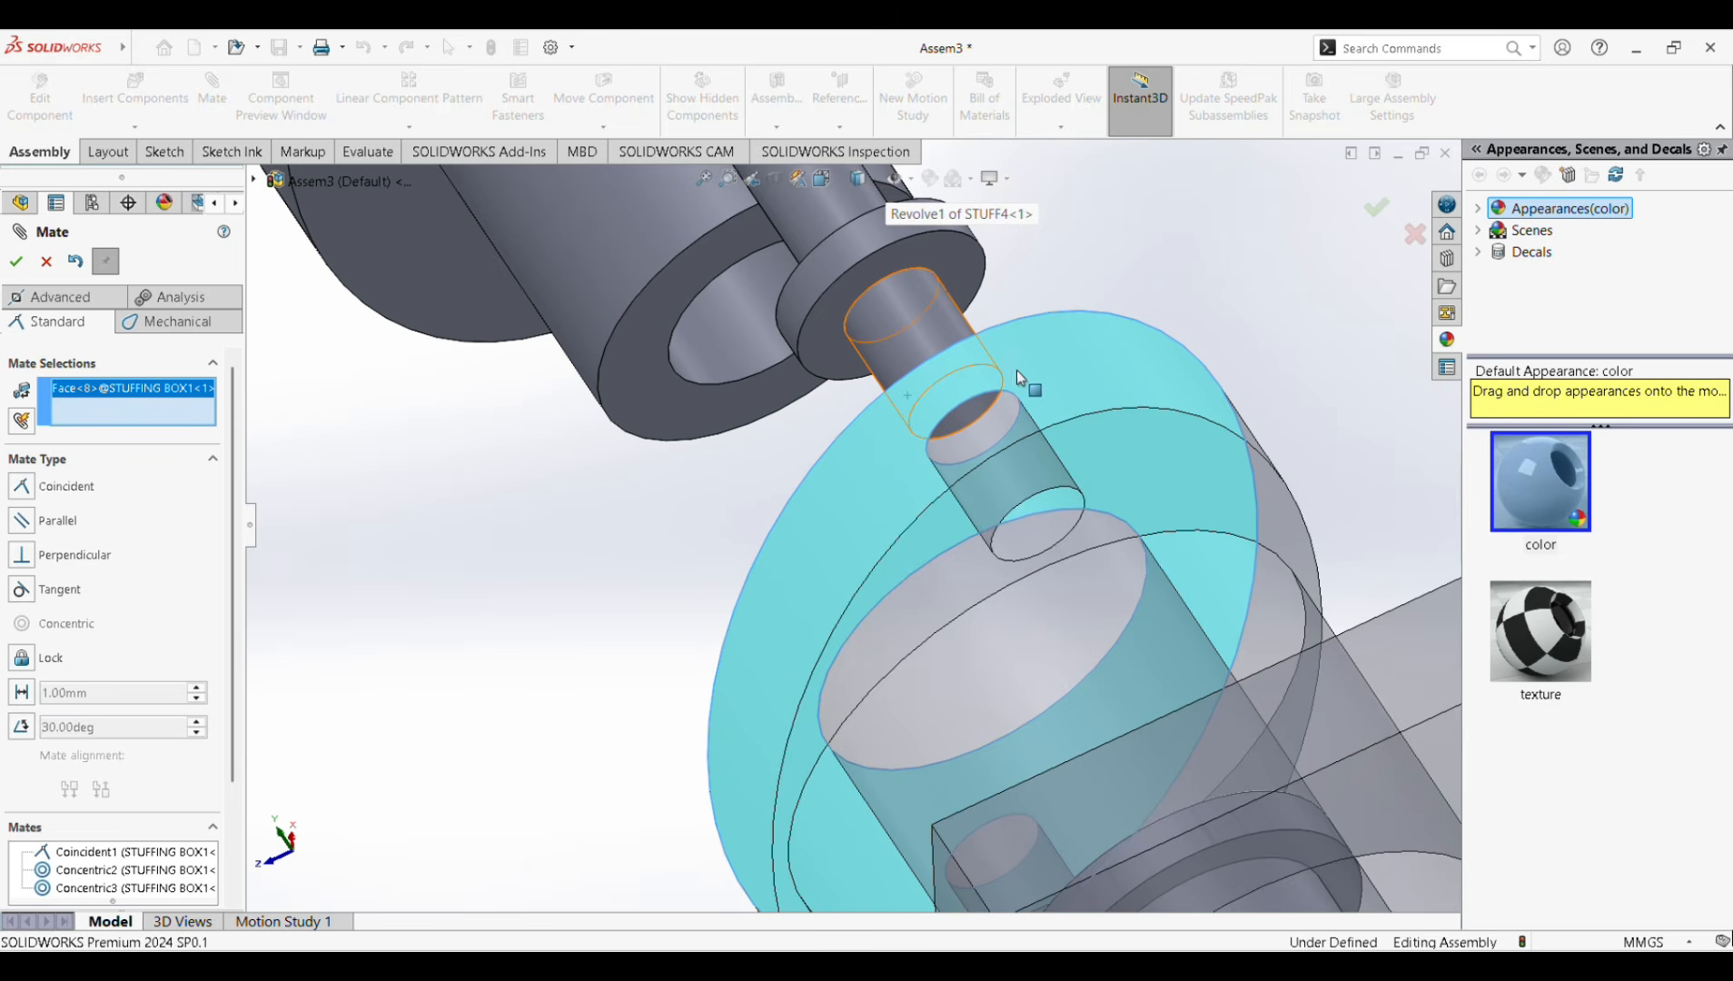
left_click(873, 285)
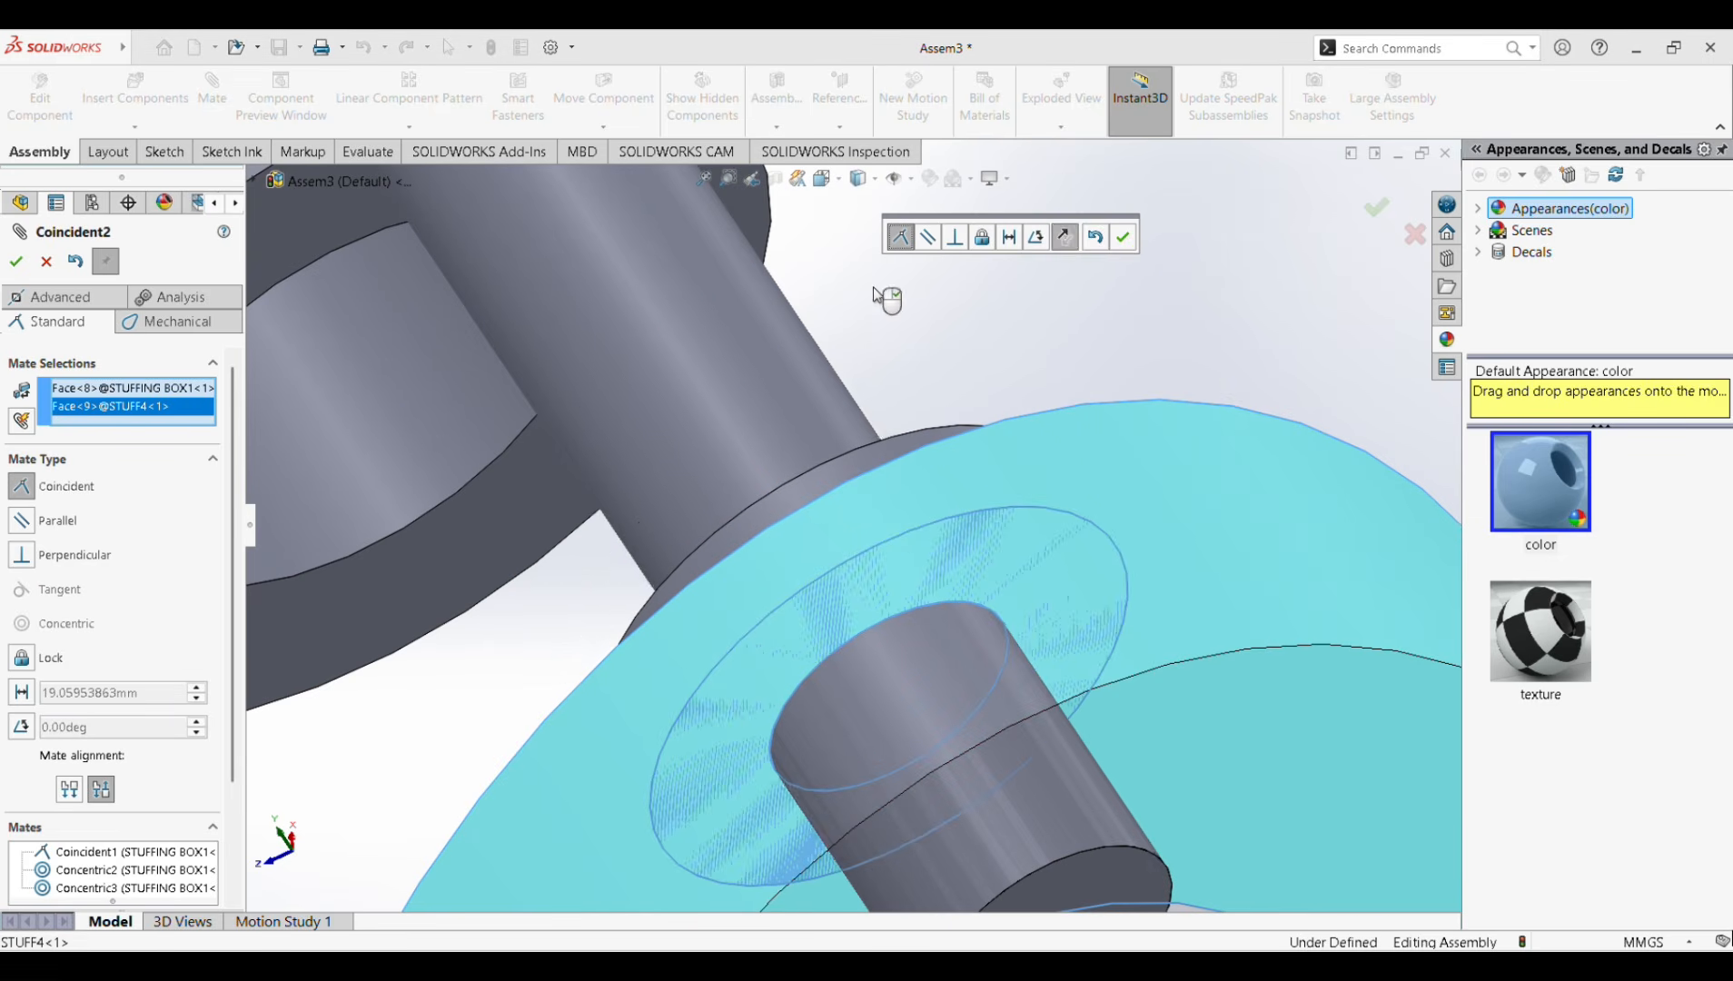
left_click(1124, 240)
scroll(1043, 342, "up", 6)
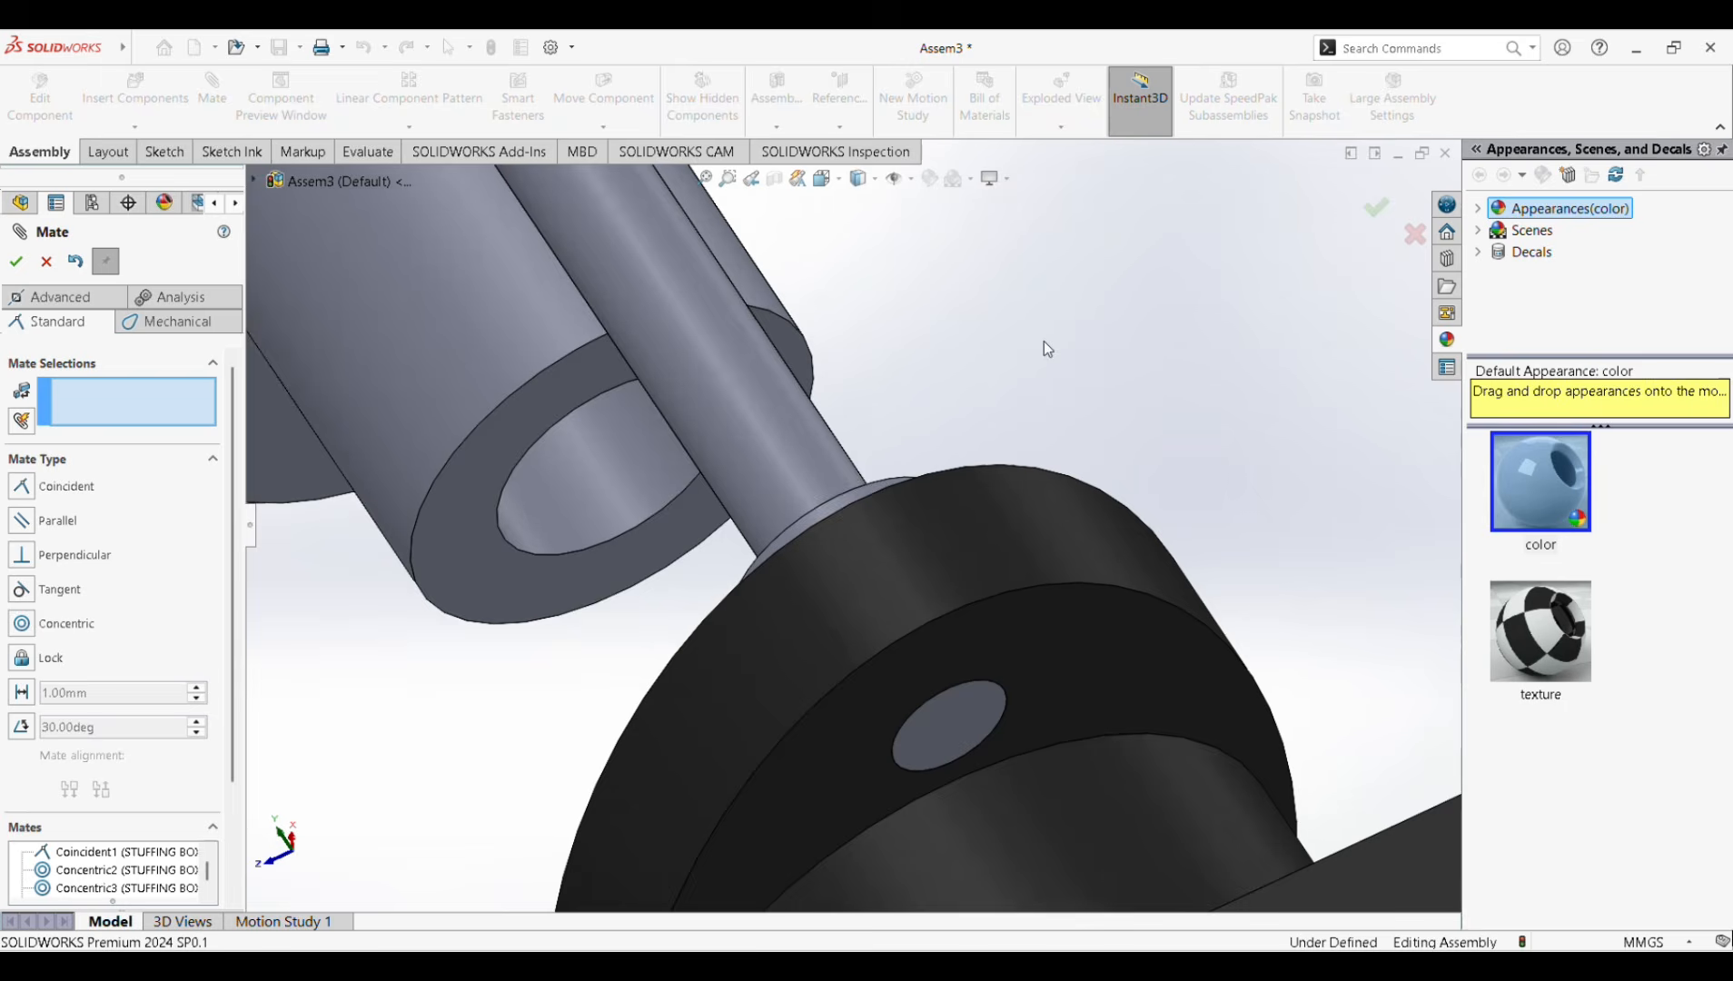
Rotate STUFF 2 above the stuffing box and mate one of its bolt holes concentric with STUFF4's long rod.
middle_click_drag(1016, 468, 827, 508)
scroll(775, 390, "up", 3)
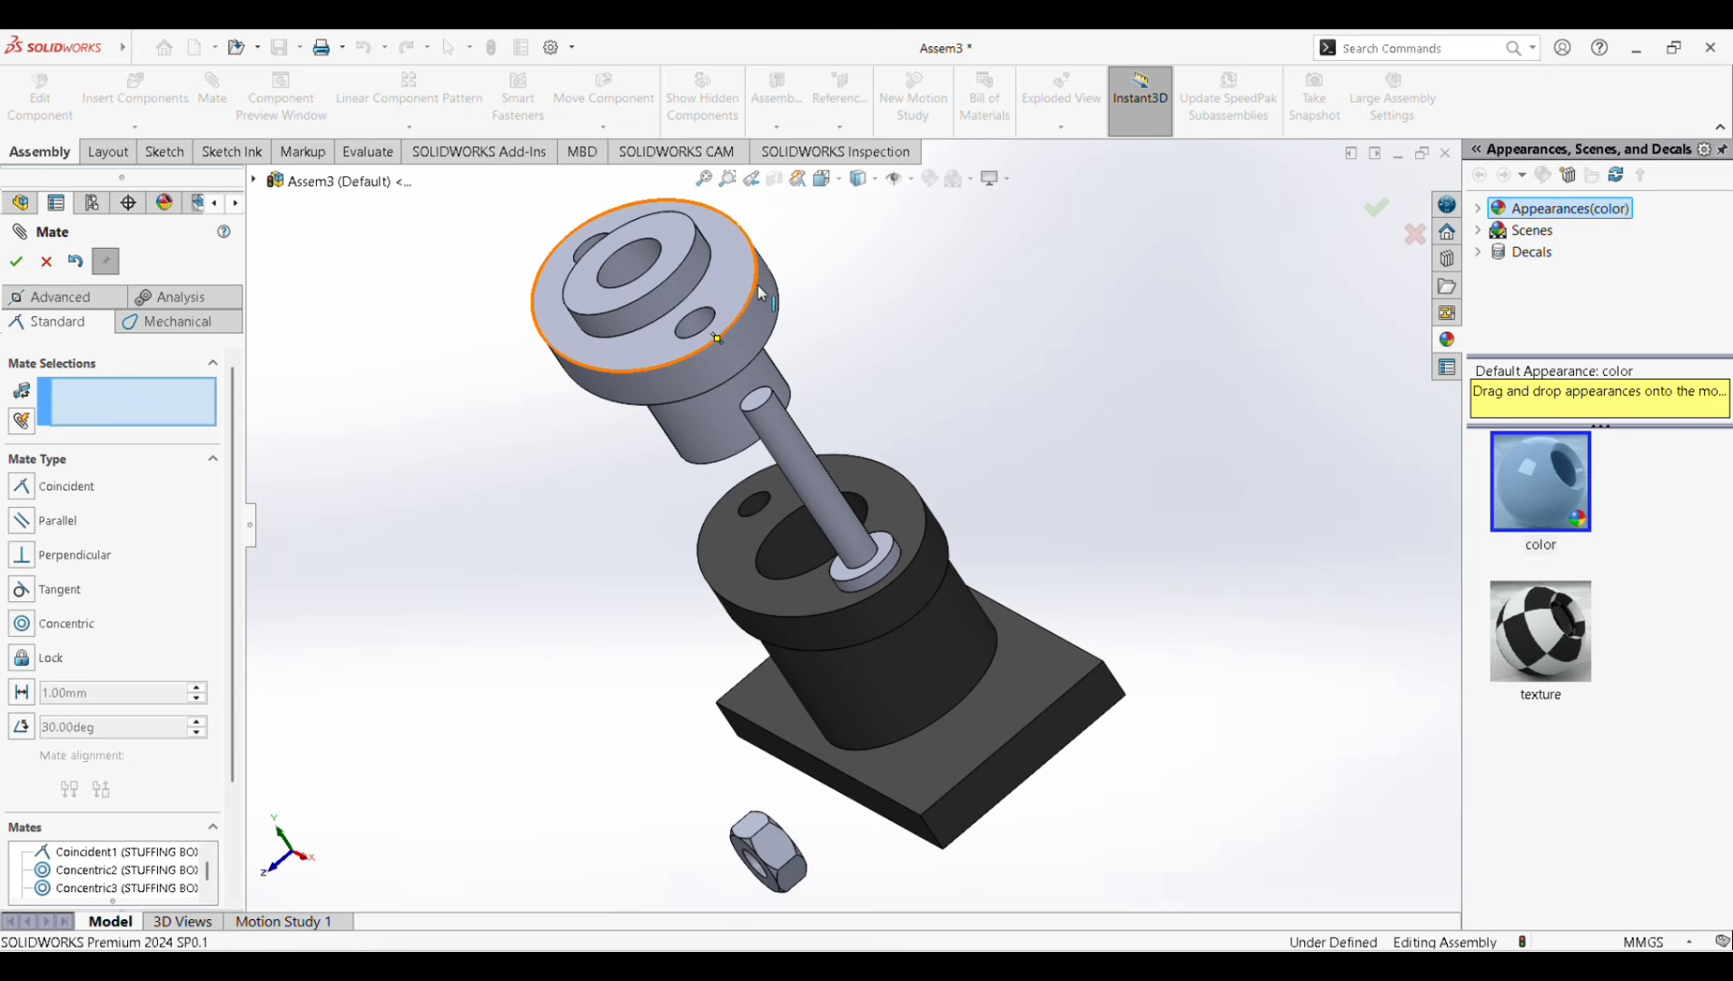
left_click_drag(750, 301, 853, 454)
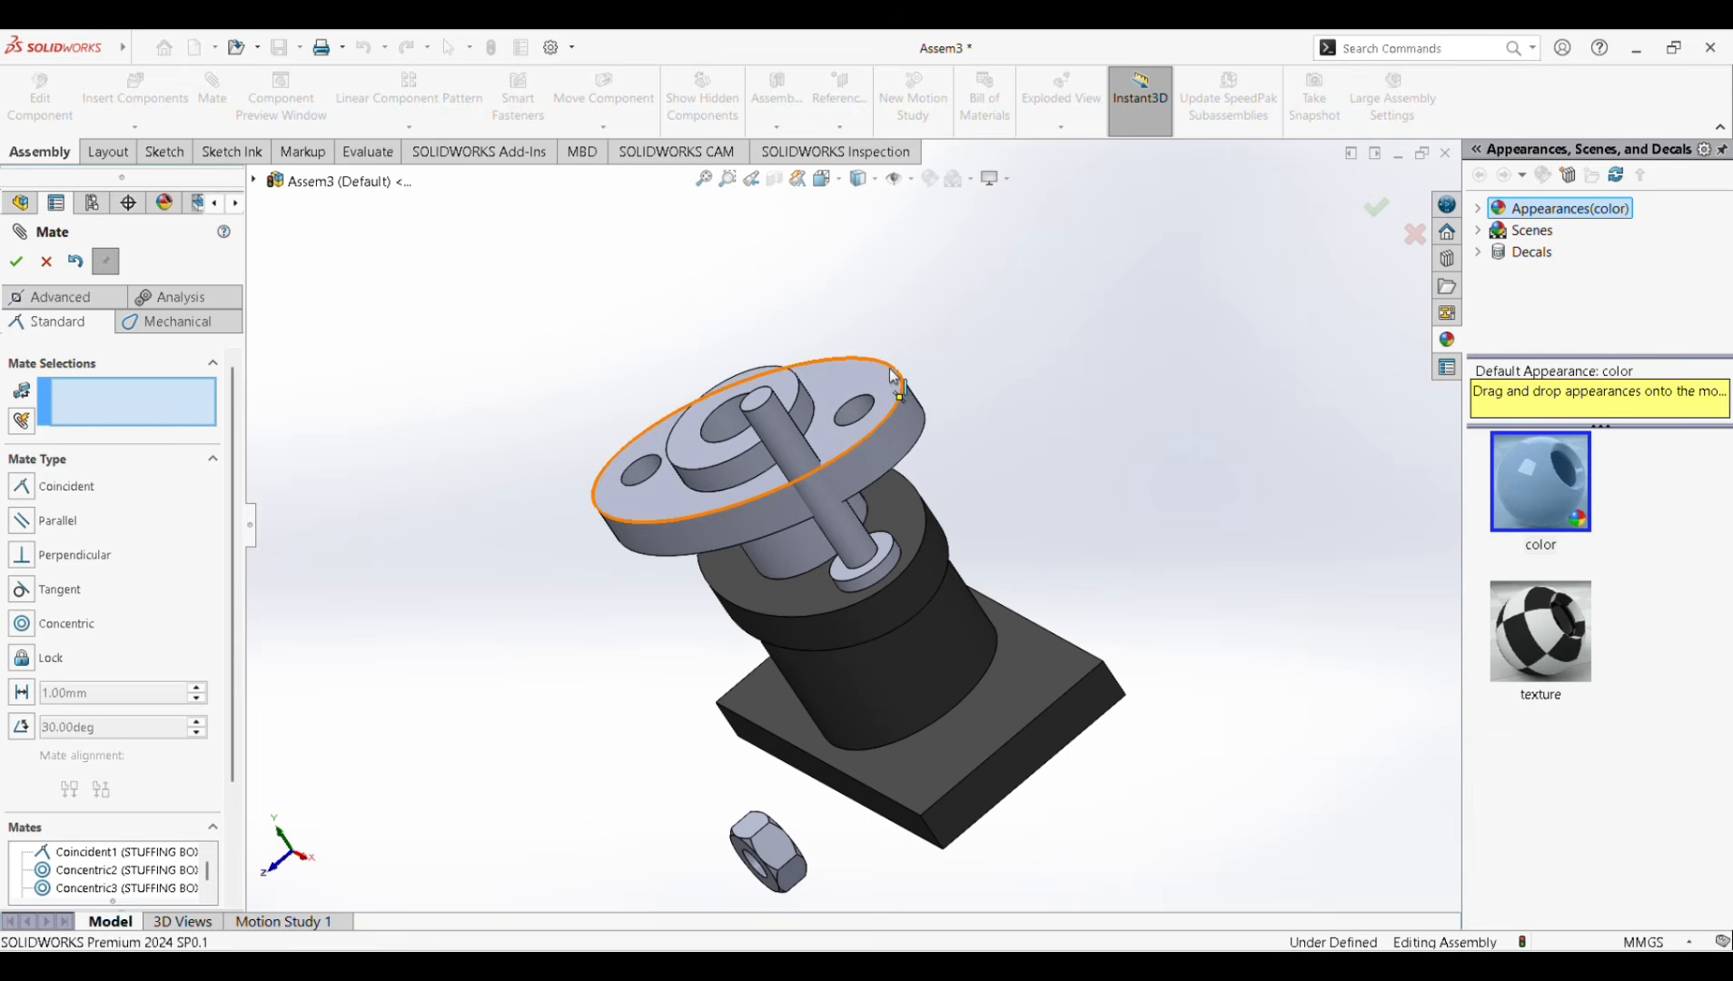
scroll(867, 402, "down", 6)
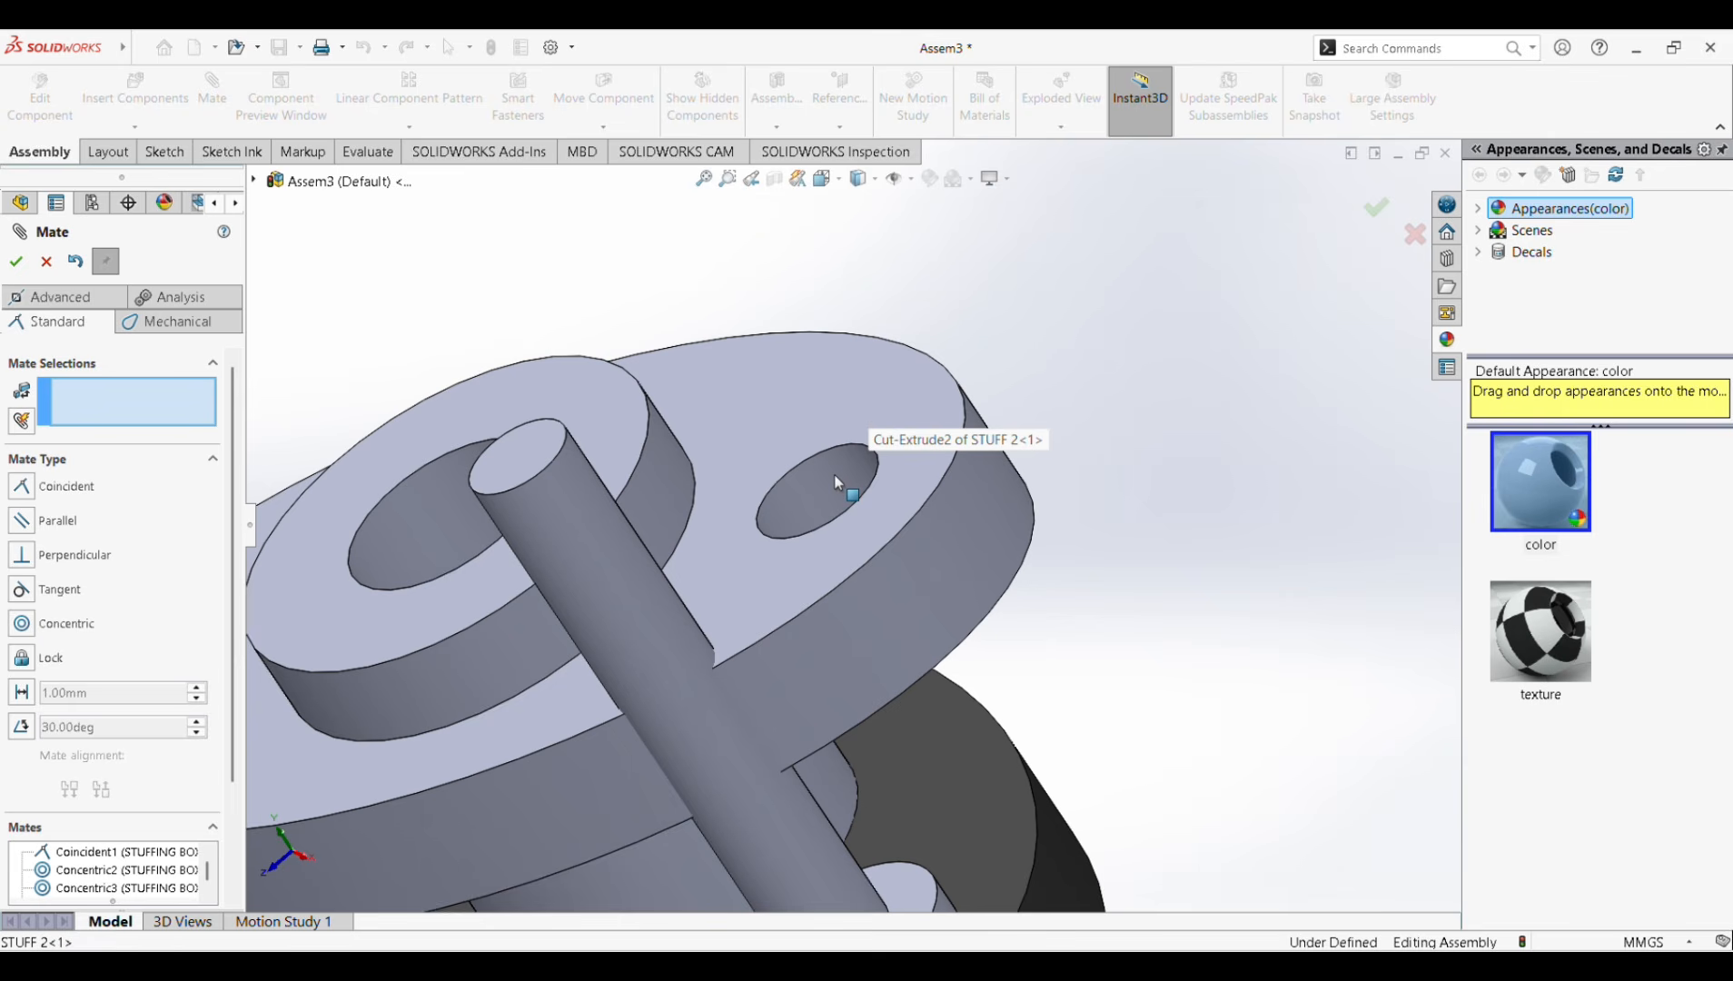
left_click(837, 483)
left_click(586, 525)
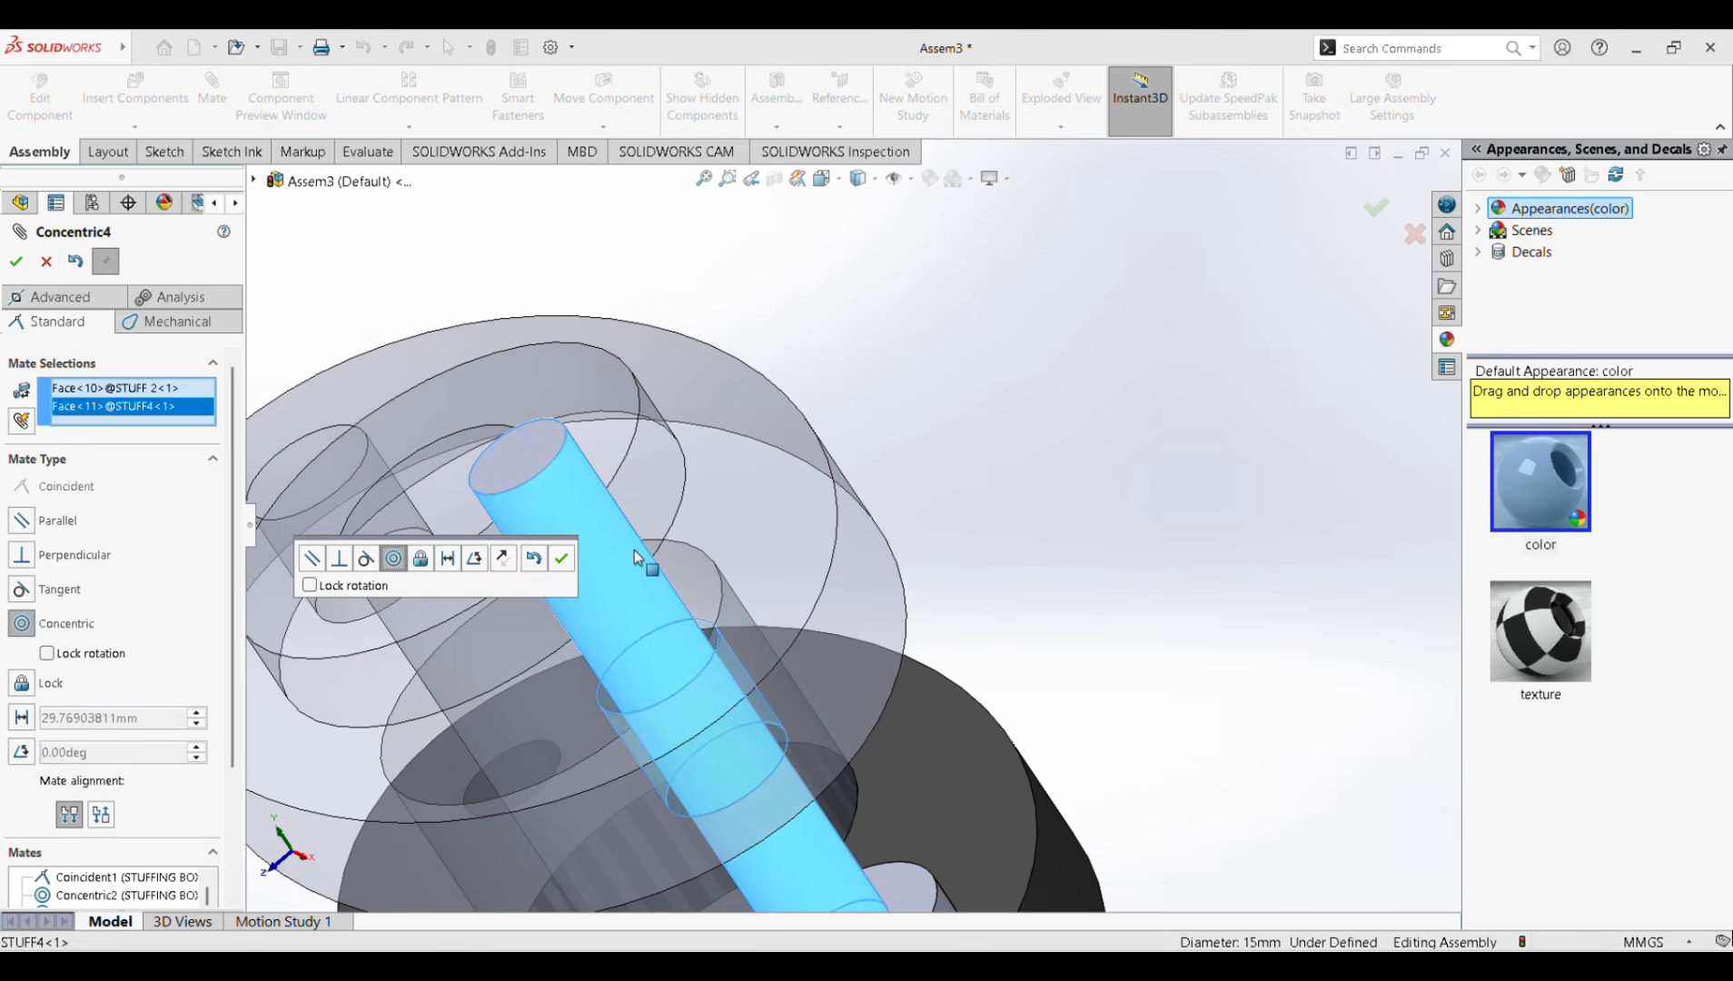
left_click(562, 566)
scroll(701, 565, "up", 4)
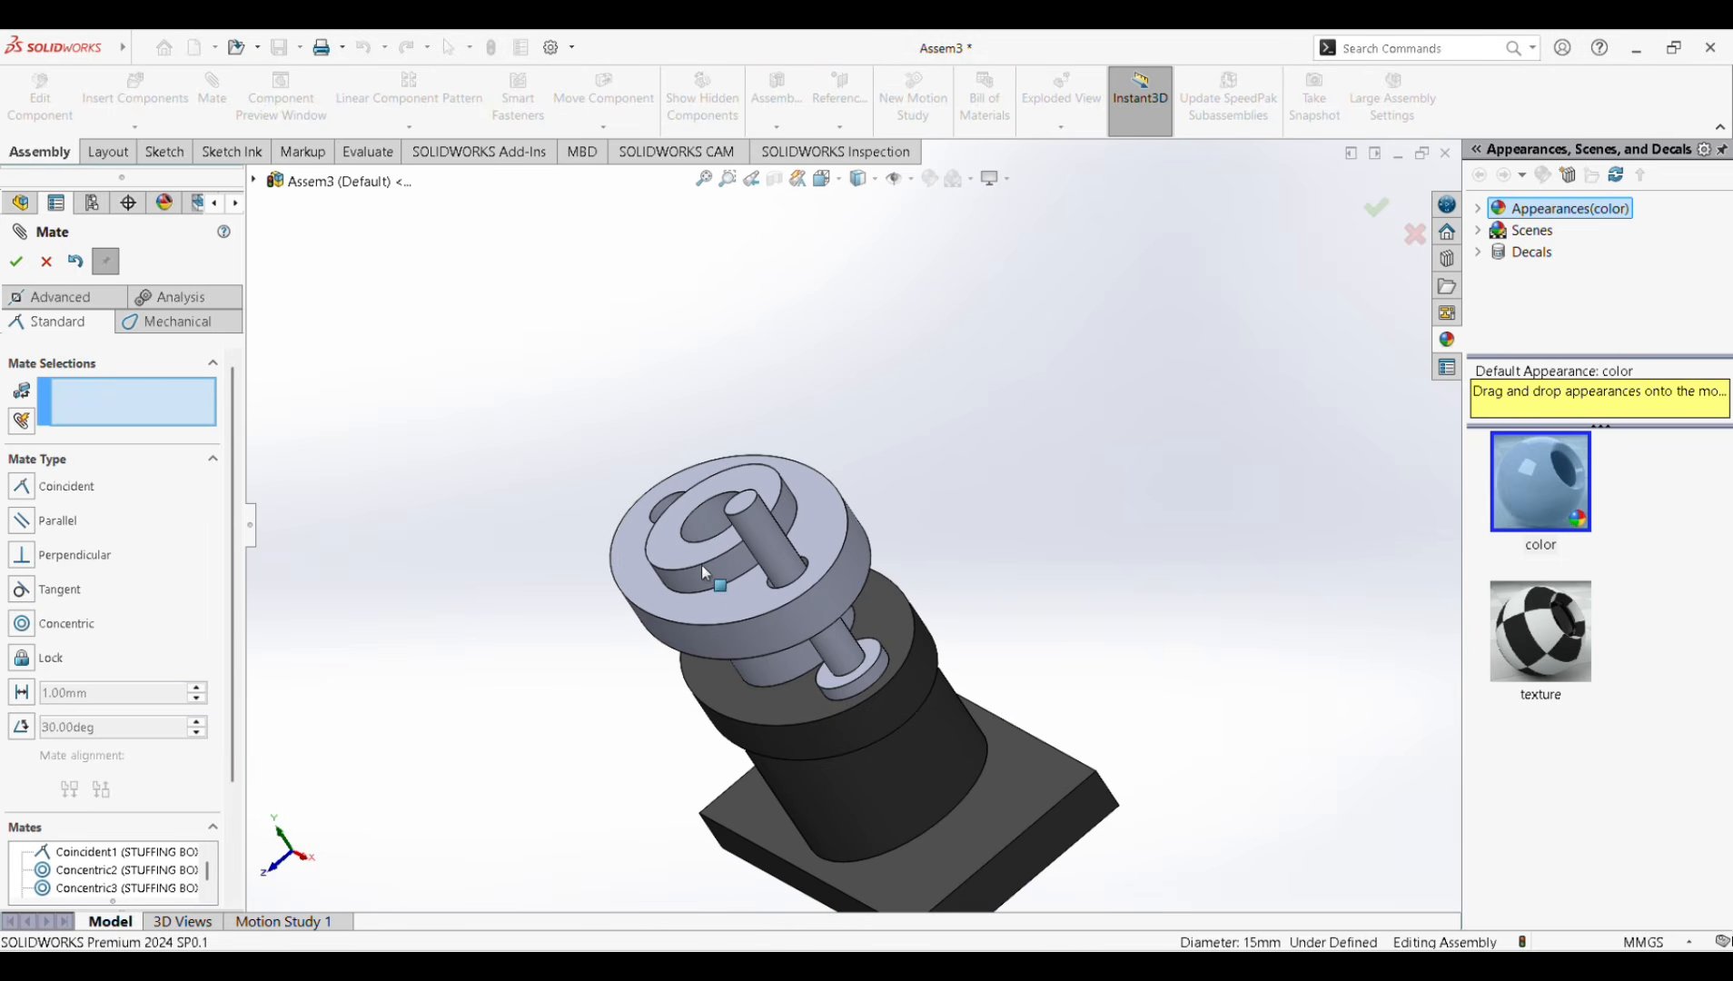
Try to add a concentric mate between the hole of the fixed NUT and STUFF4's long rod.
scroll(729, 563, "down", 2)
scroll(736, 581, "up", 2)
middle_click_drag(752, 613, 889, 546)
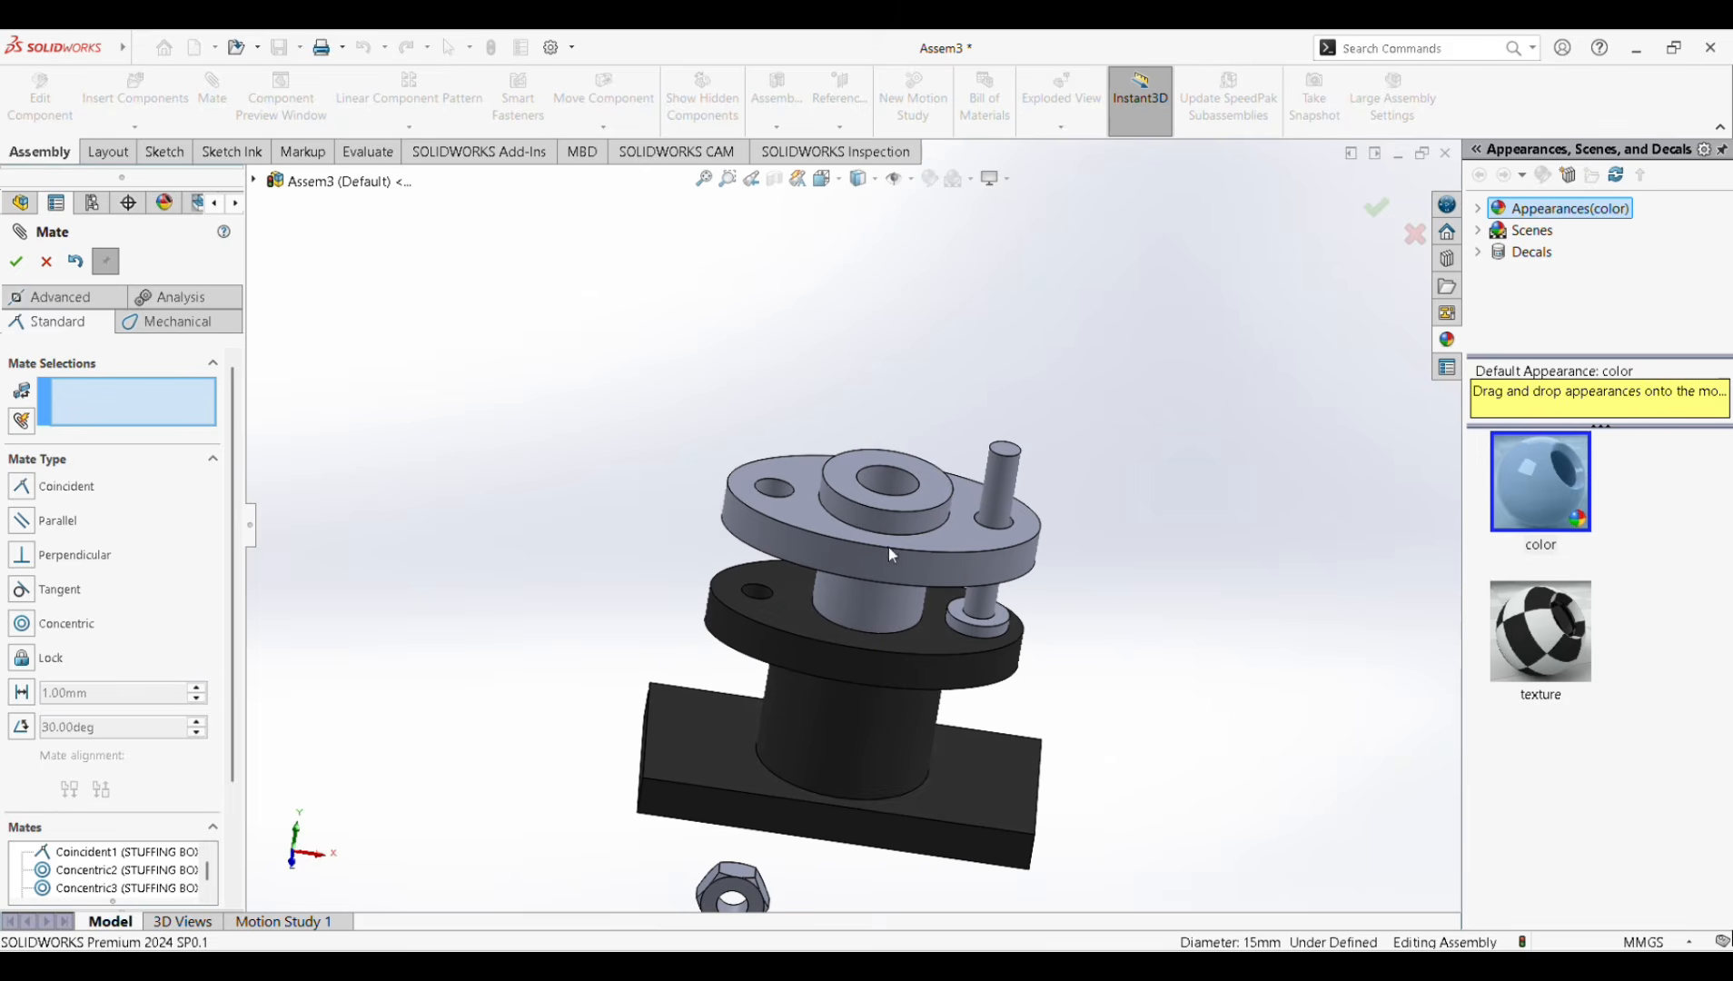
scroll(774, 846, "down", 3)
scroll(773, 850, "down", 2)
scroll(910, 395, "up", 3)
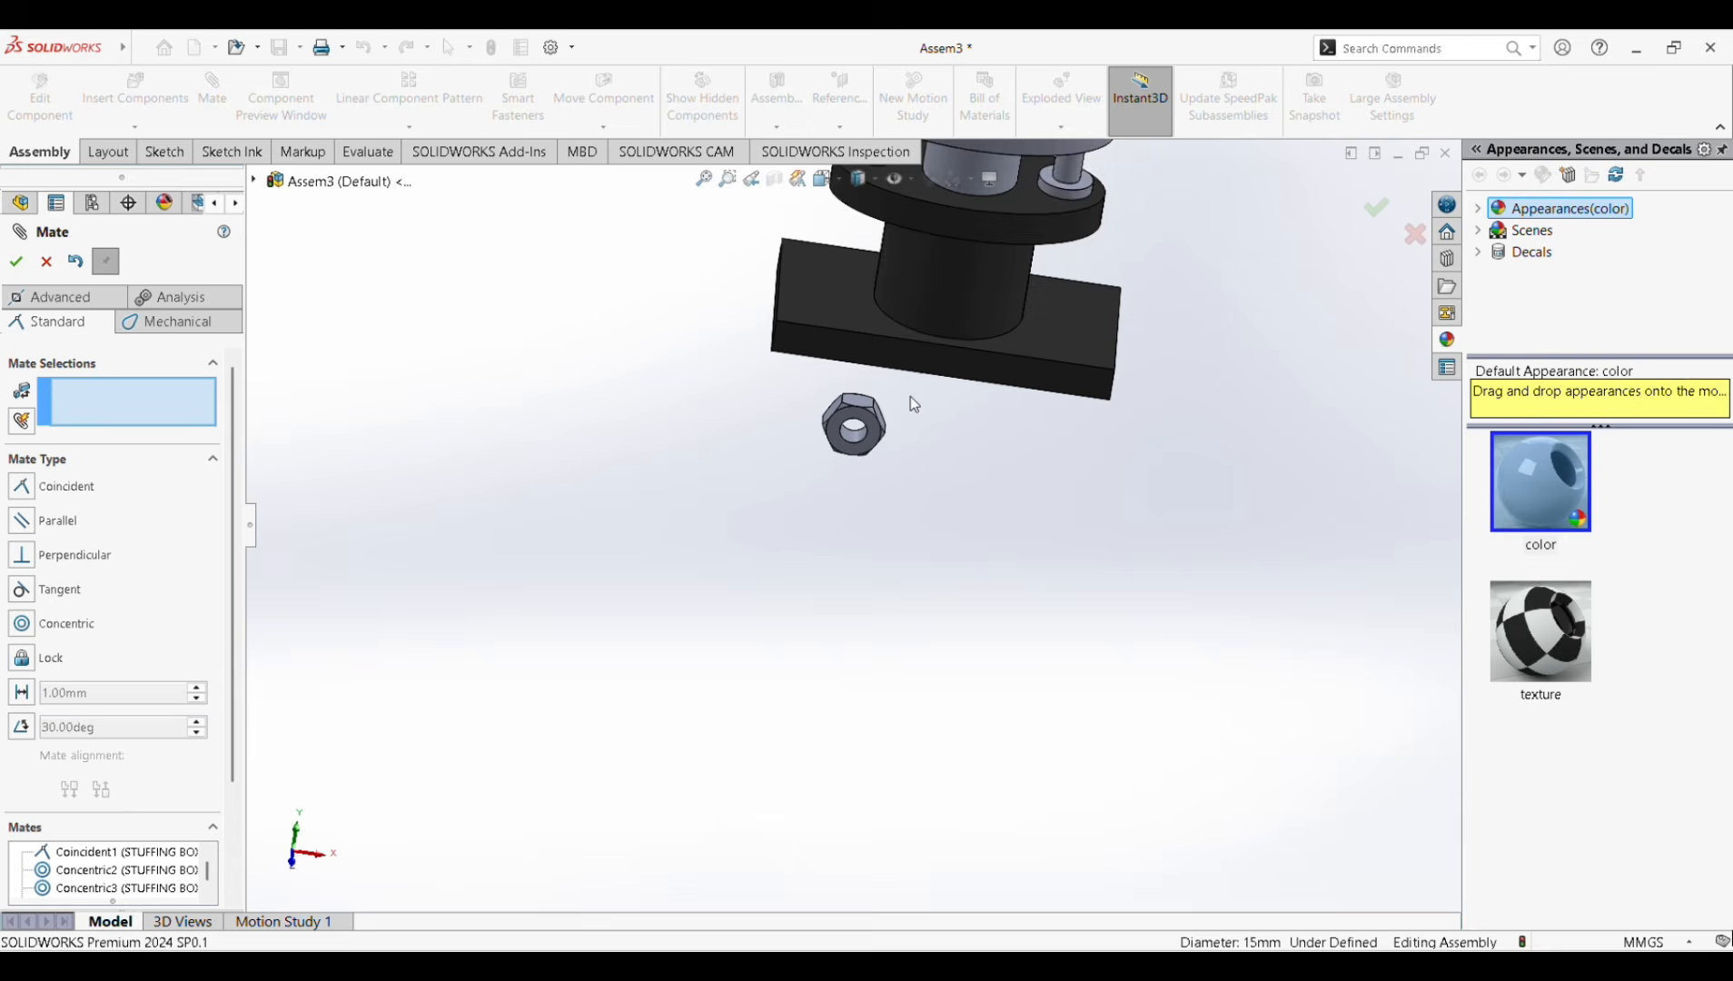
scroll(910, 395, "down", 3)
left_click(764, 496)
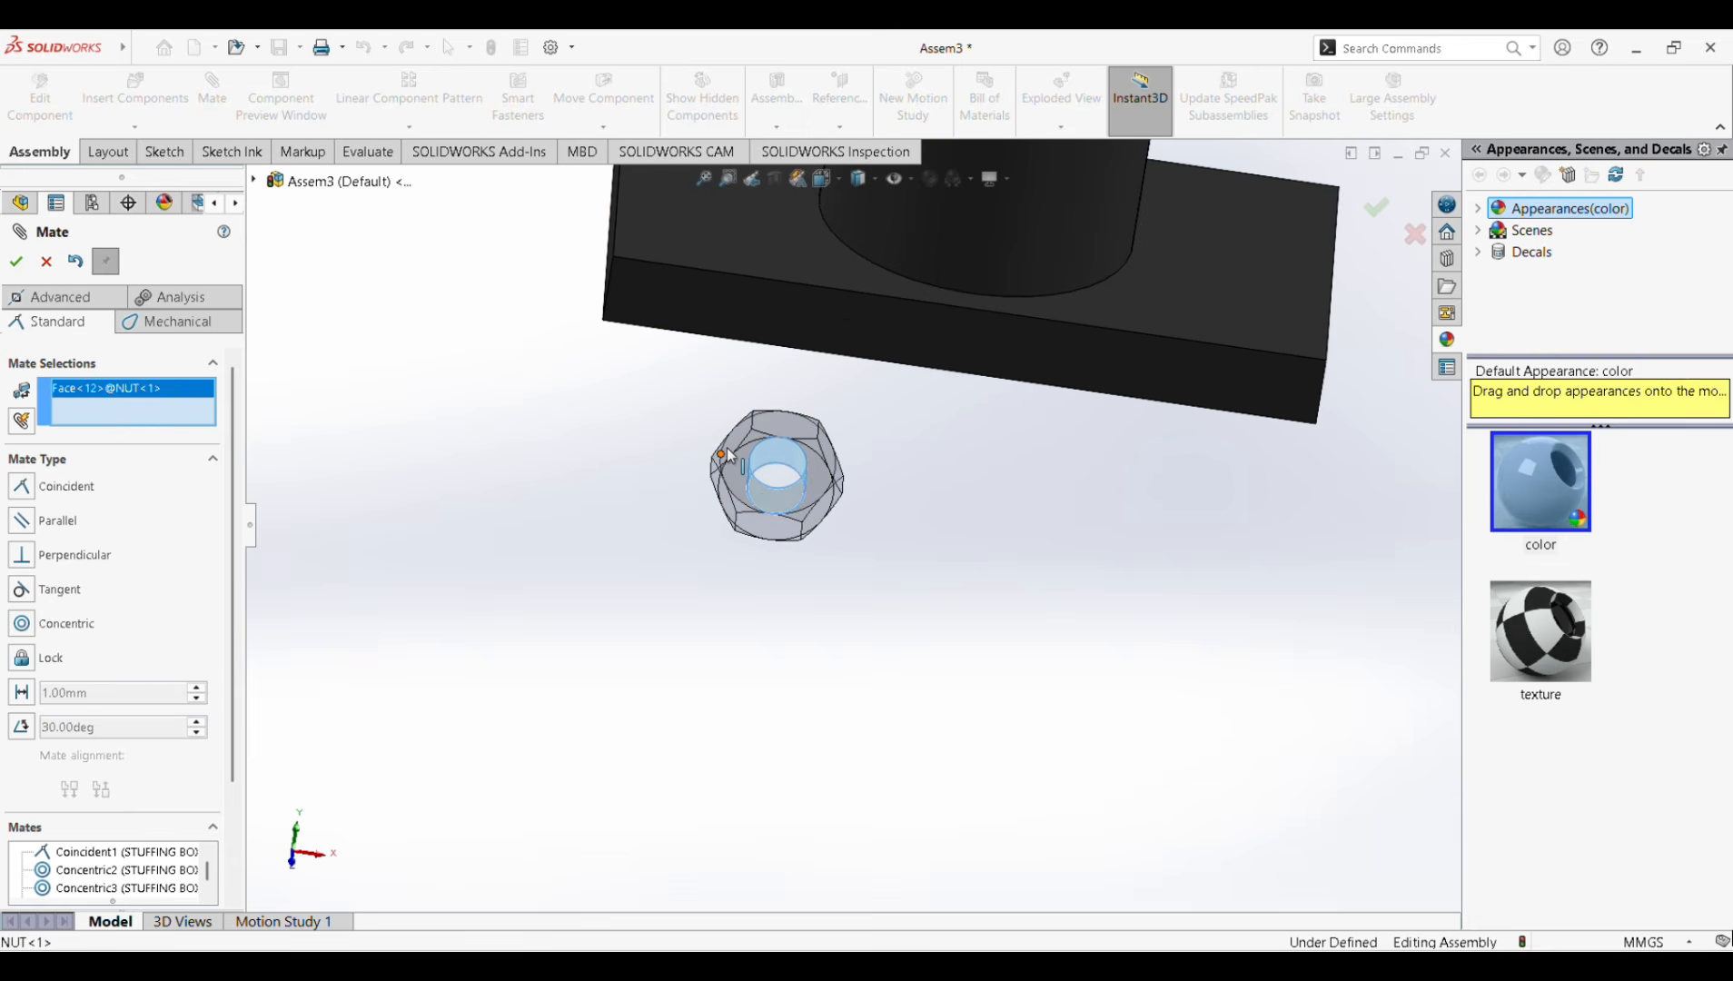
scroll(905, 283, "up", 4)
scroll(1002, 260, "down", 3)
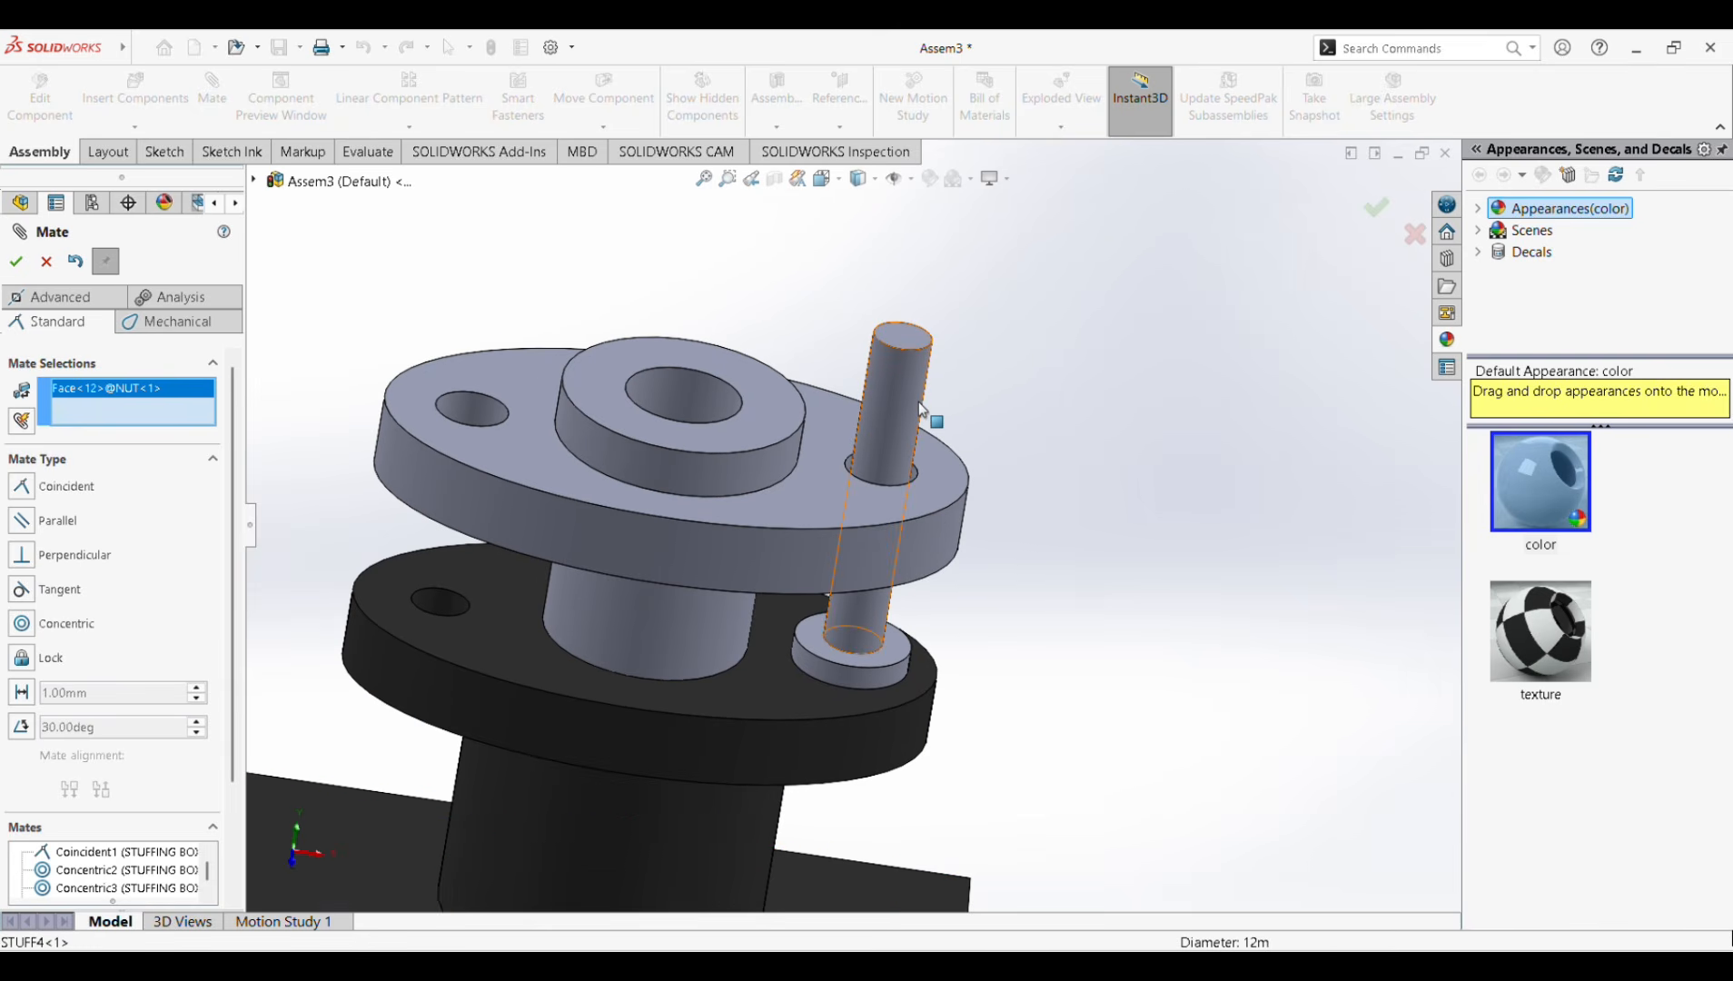
left_click(918, 402)
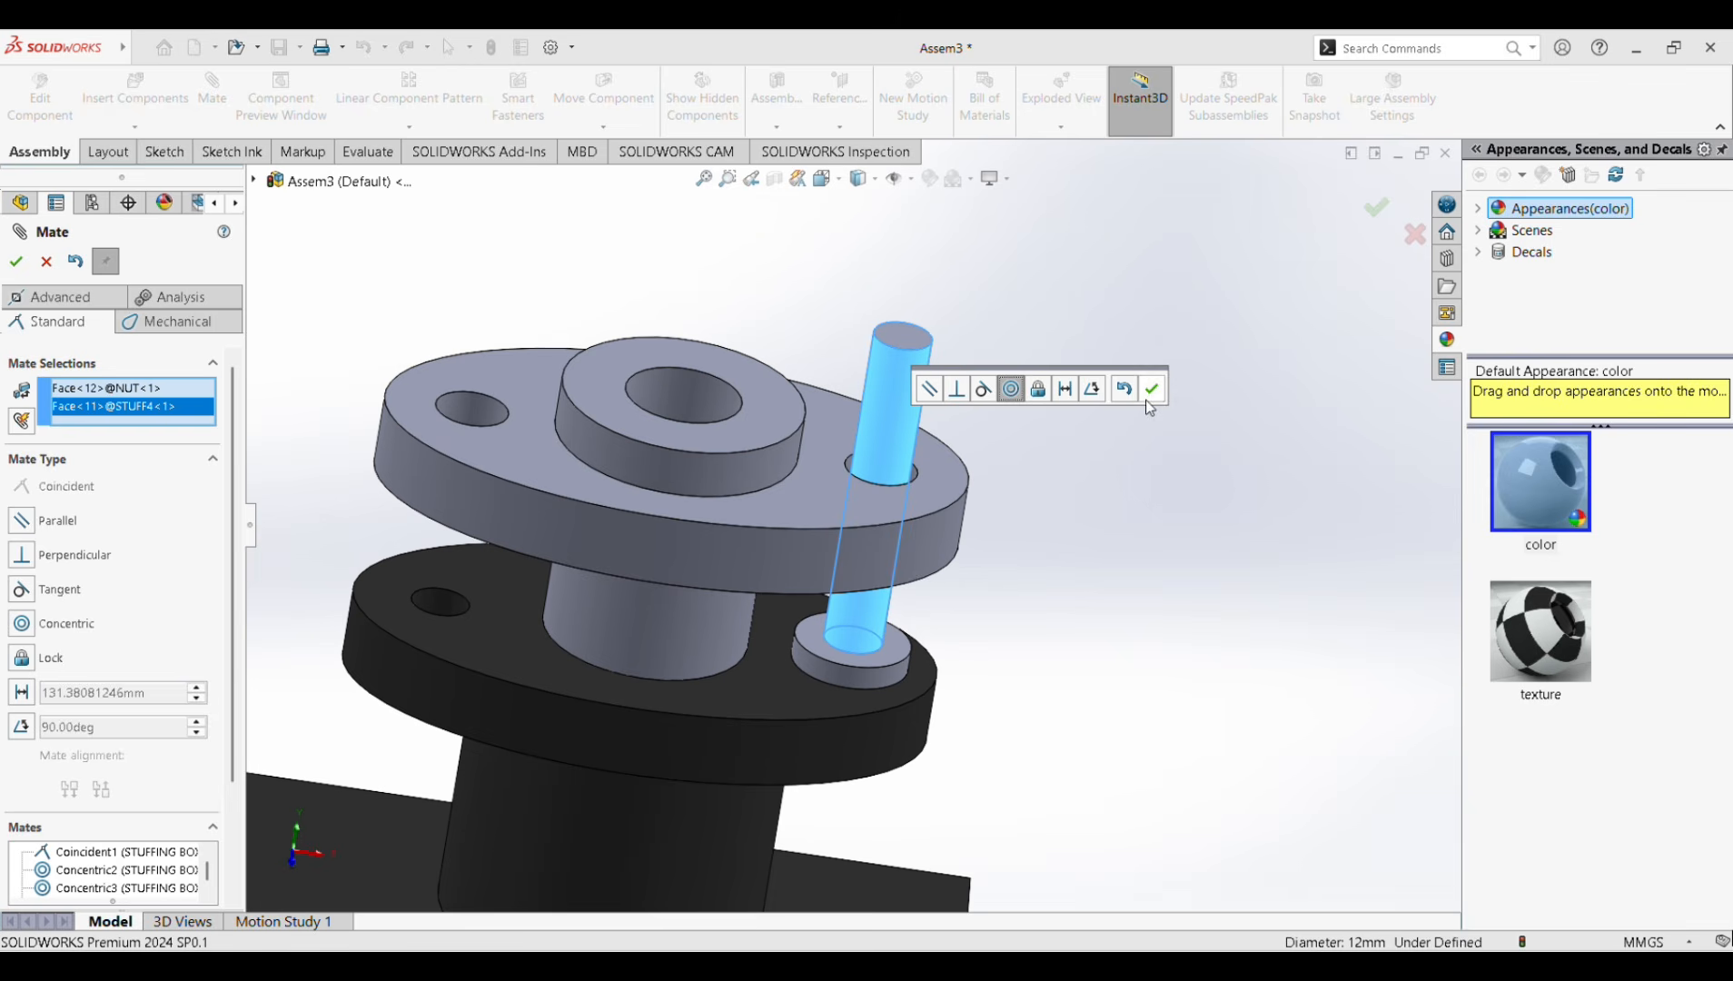
scroll(944, 548, "up", 4)
scroll(713, 731, "down", 3)
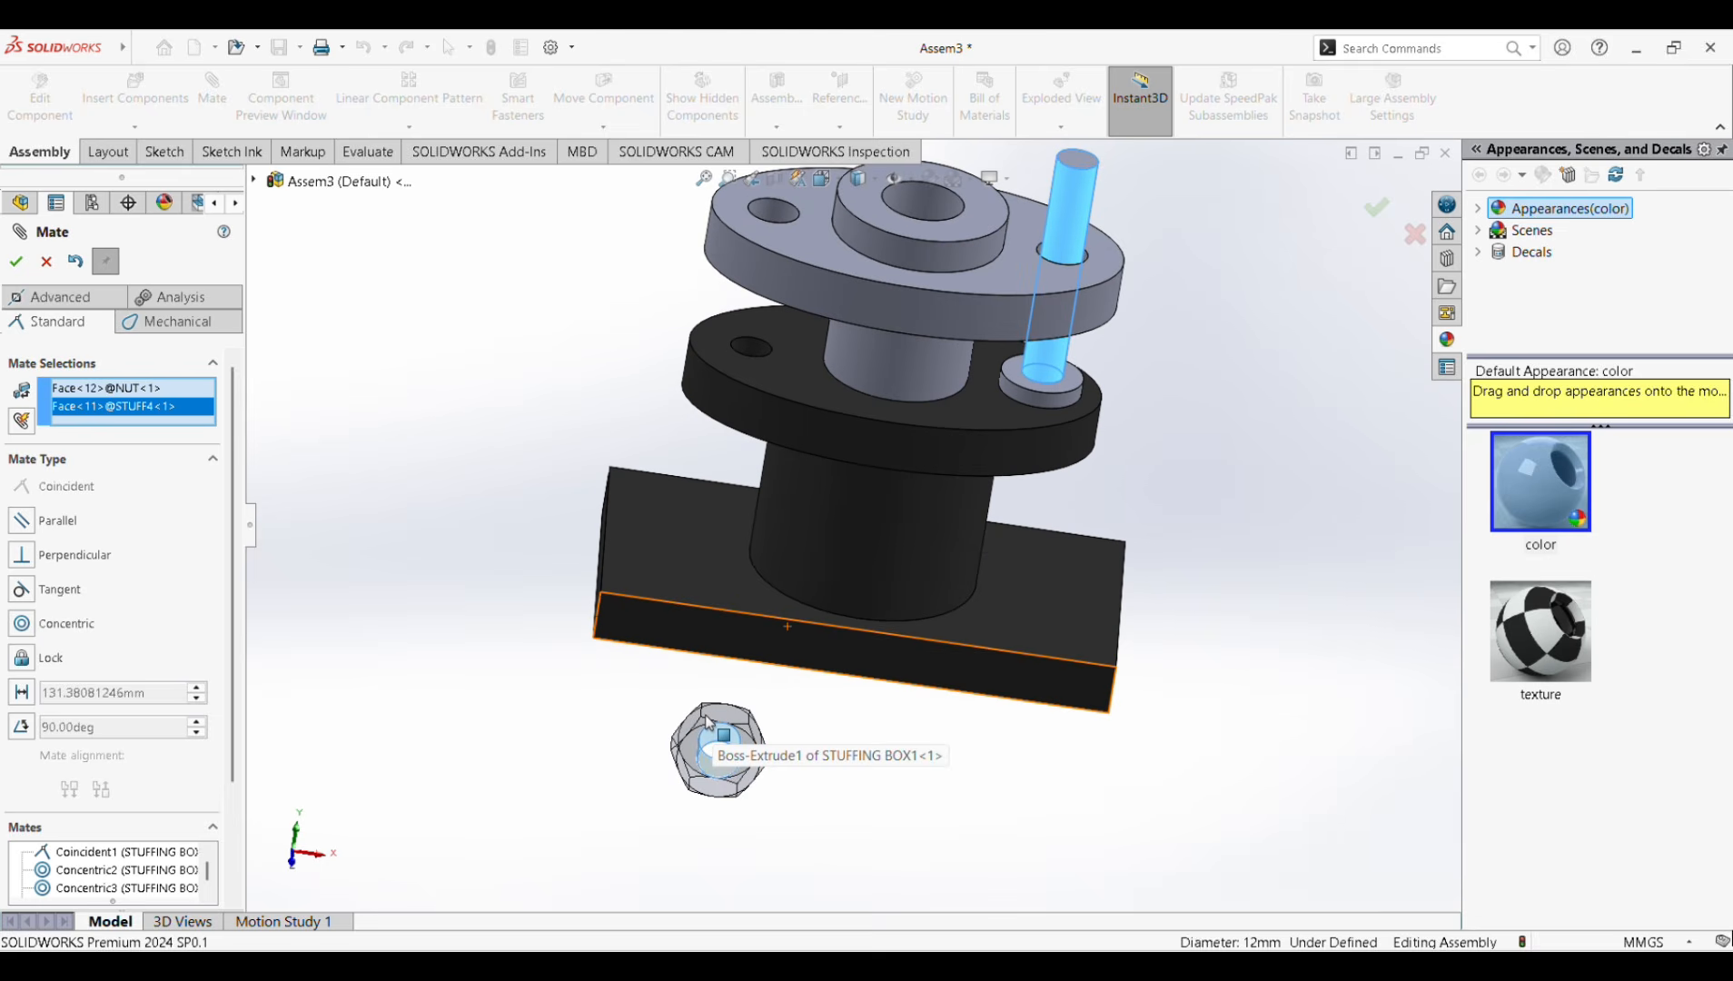
left_click(41, 260)
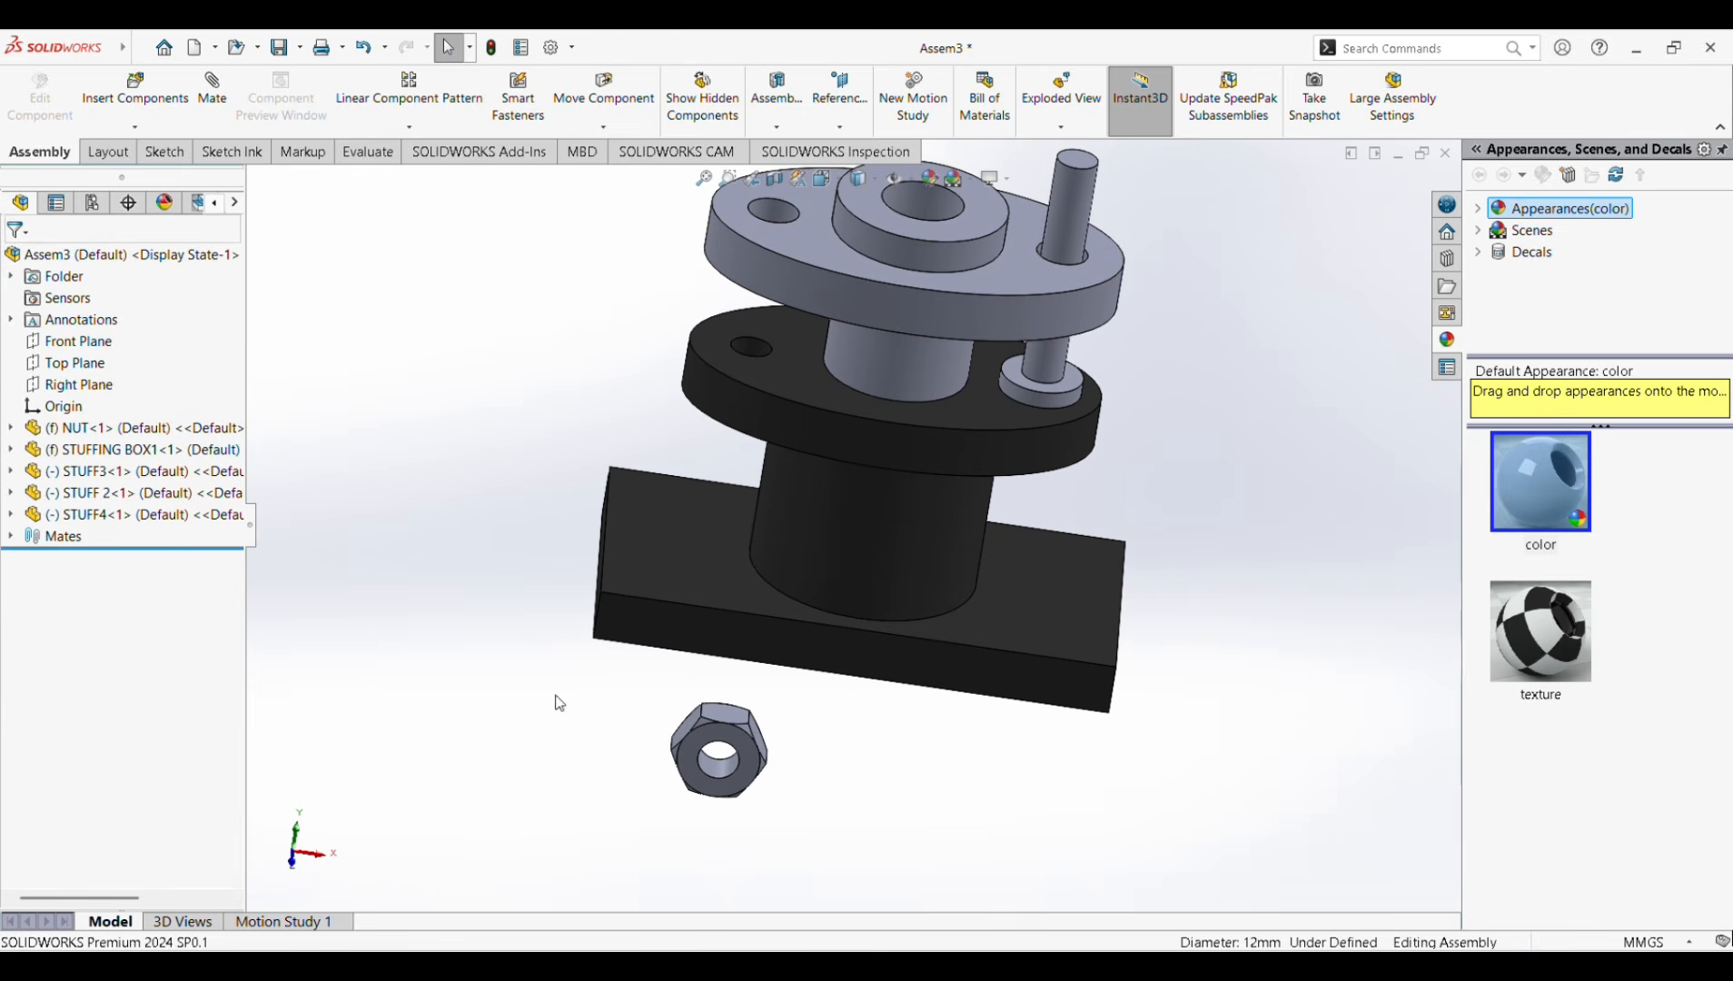
Float the fixed NUT so that it can move in the assembly.
right_click(745, 751)
left_click(794, 599)
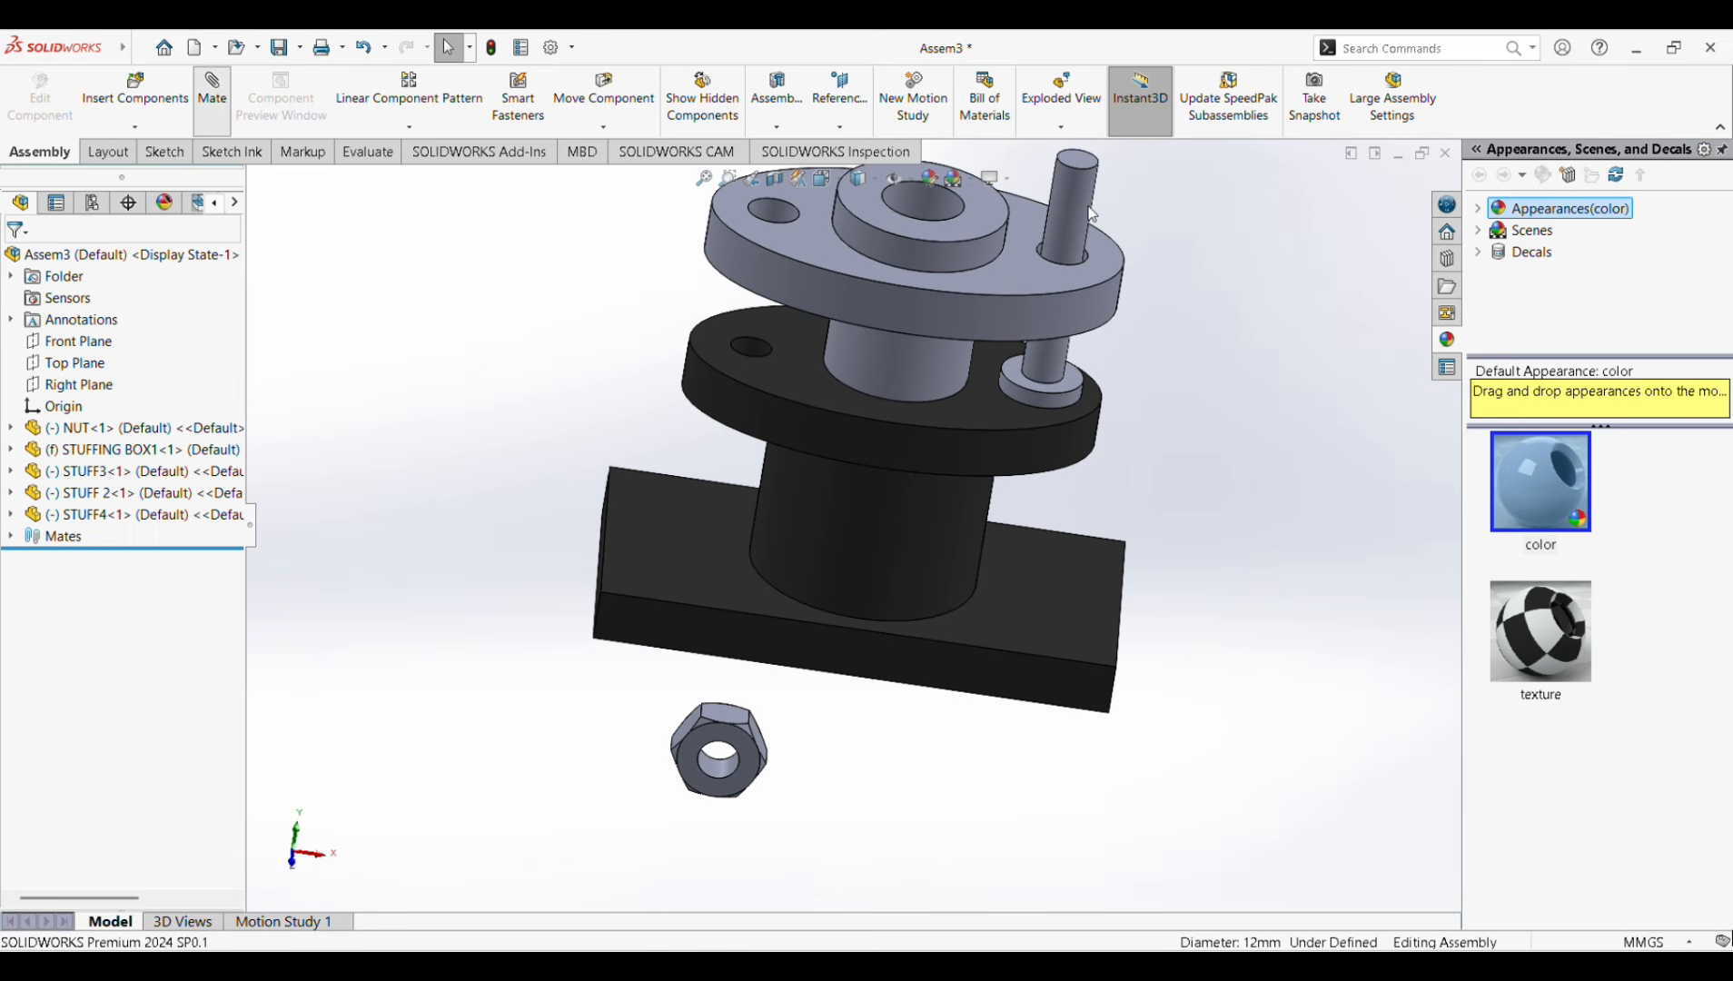
Mate the NUT's hole concentric with STUFF4's long rod and move the NUT to the rod's upper end.
left_click(731, 772)
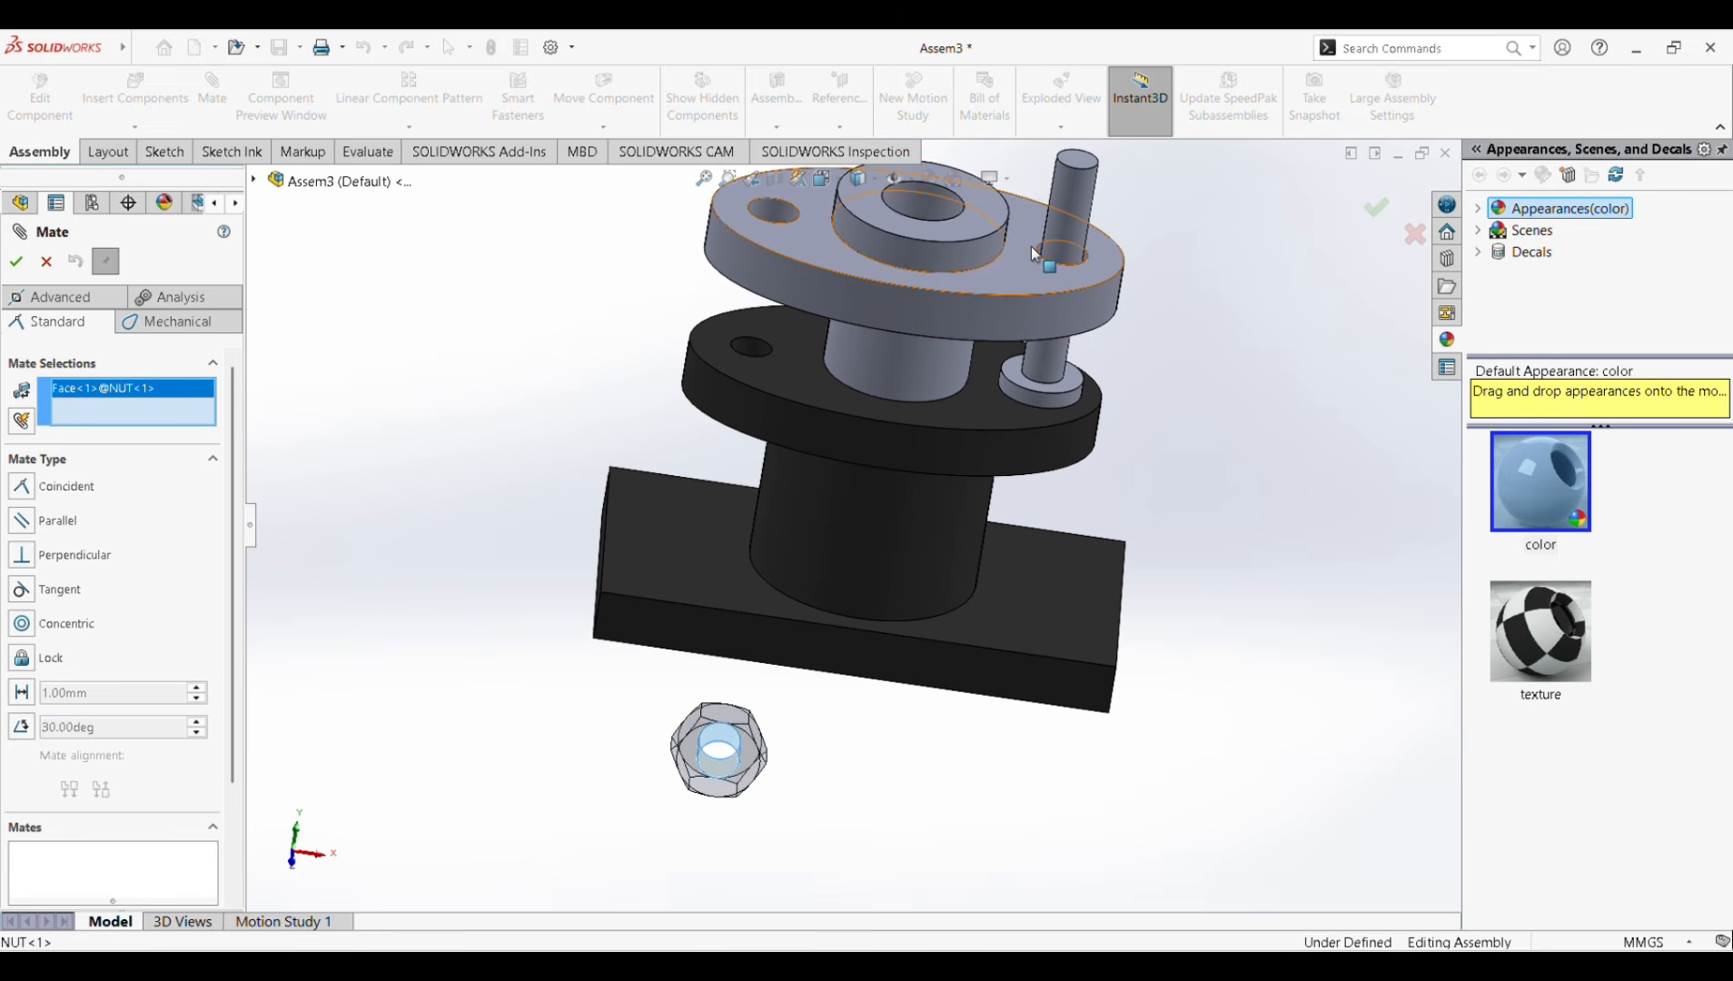
left_click(1065, 215)
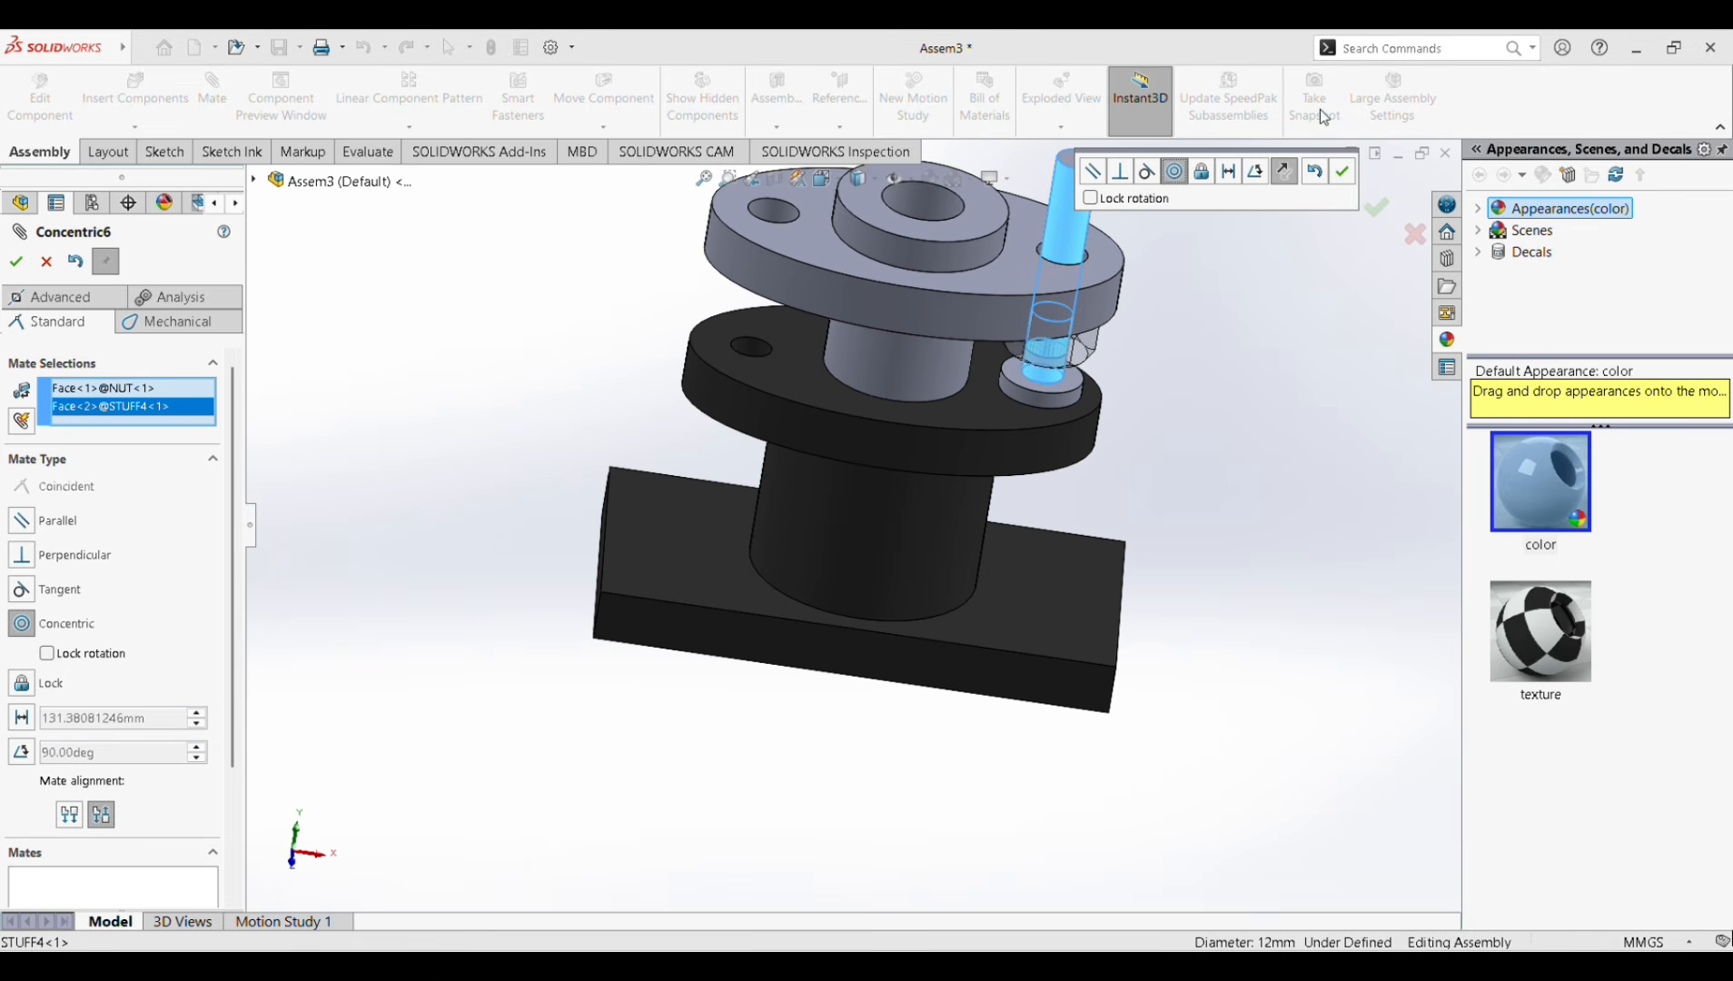
left_click(1344, 176)
left_click_drag(1083, 359, 1073, 174)
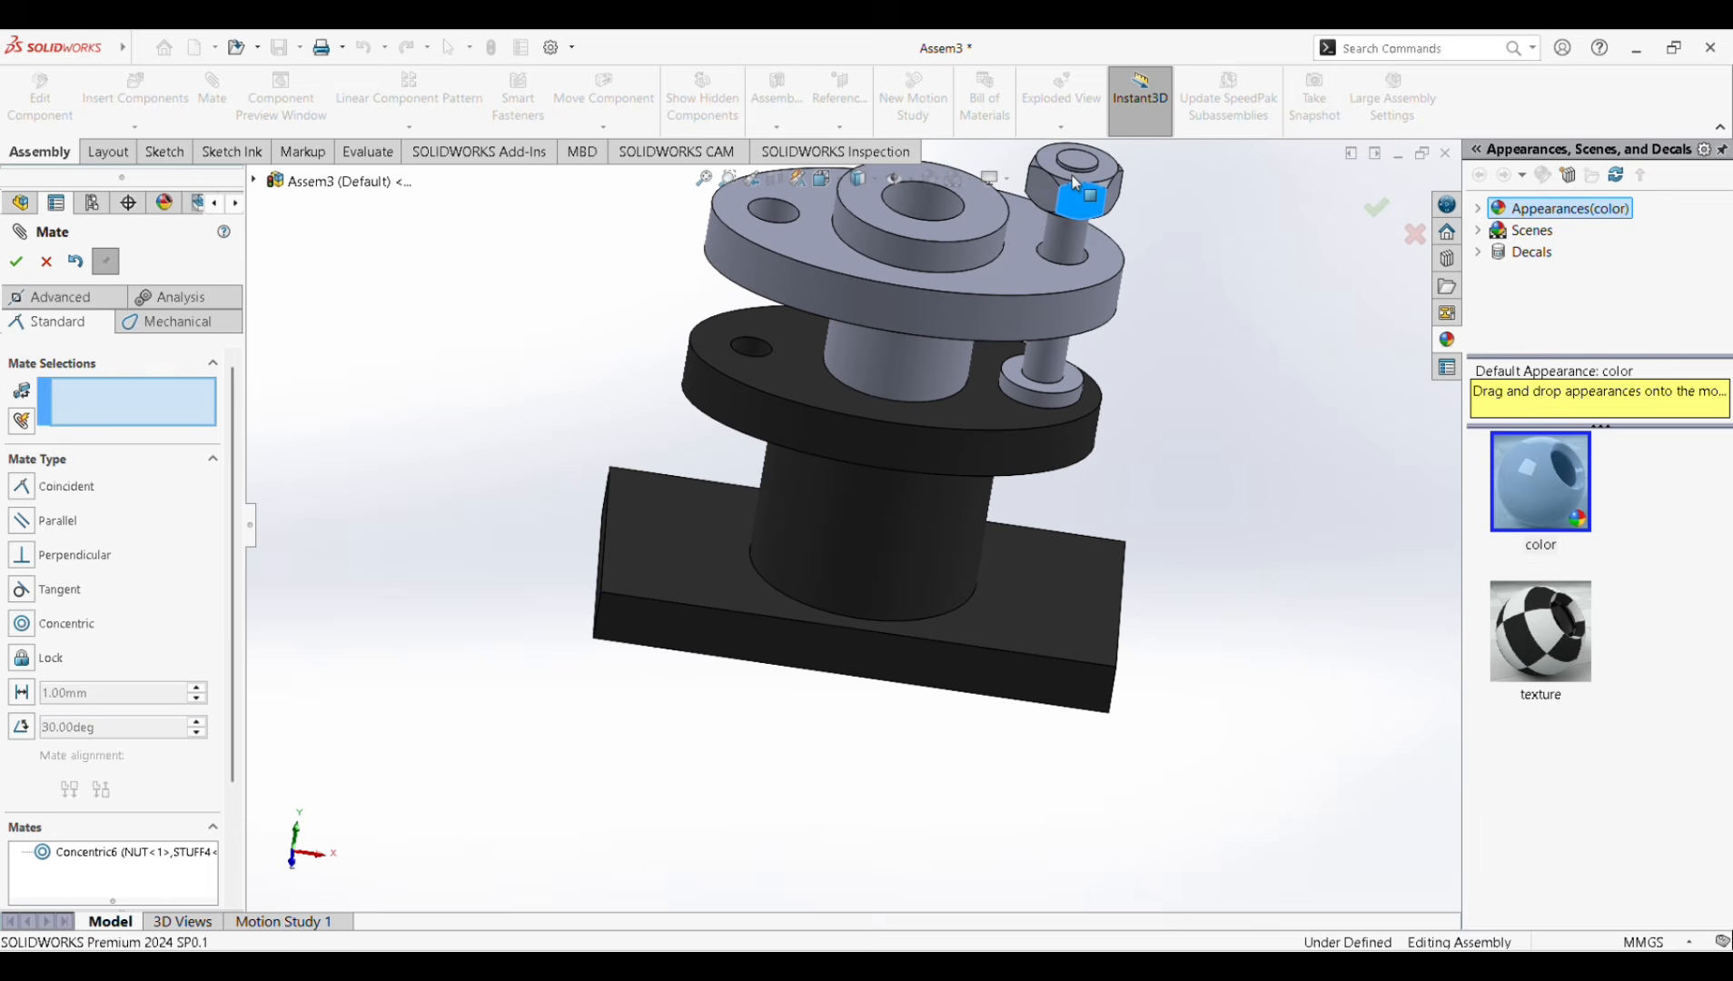
Add a coincident mate between the top face of STUFF 2's flange and the bottom face of the NUT.
left_click(1031, 278)
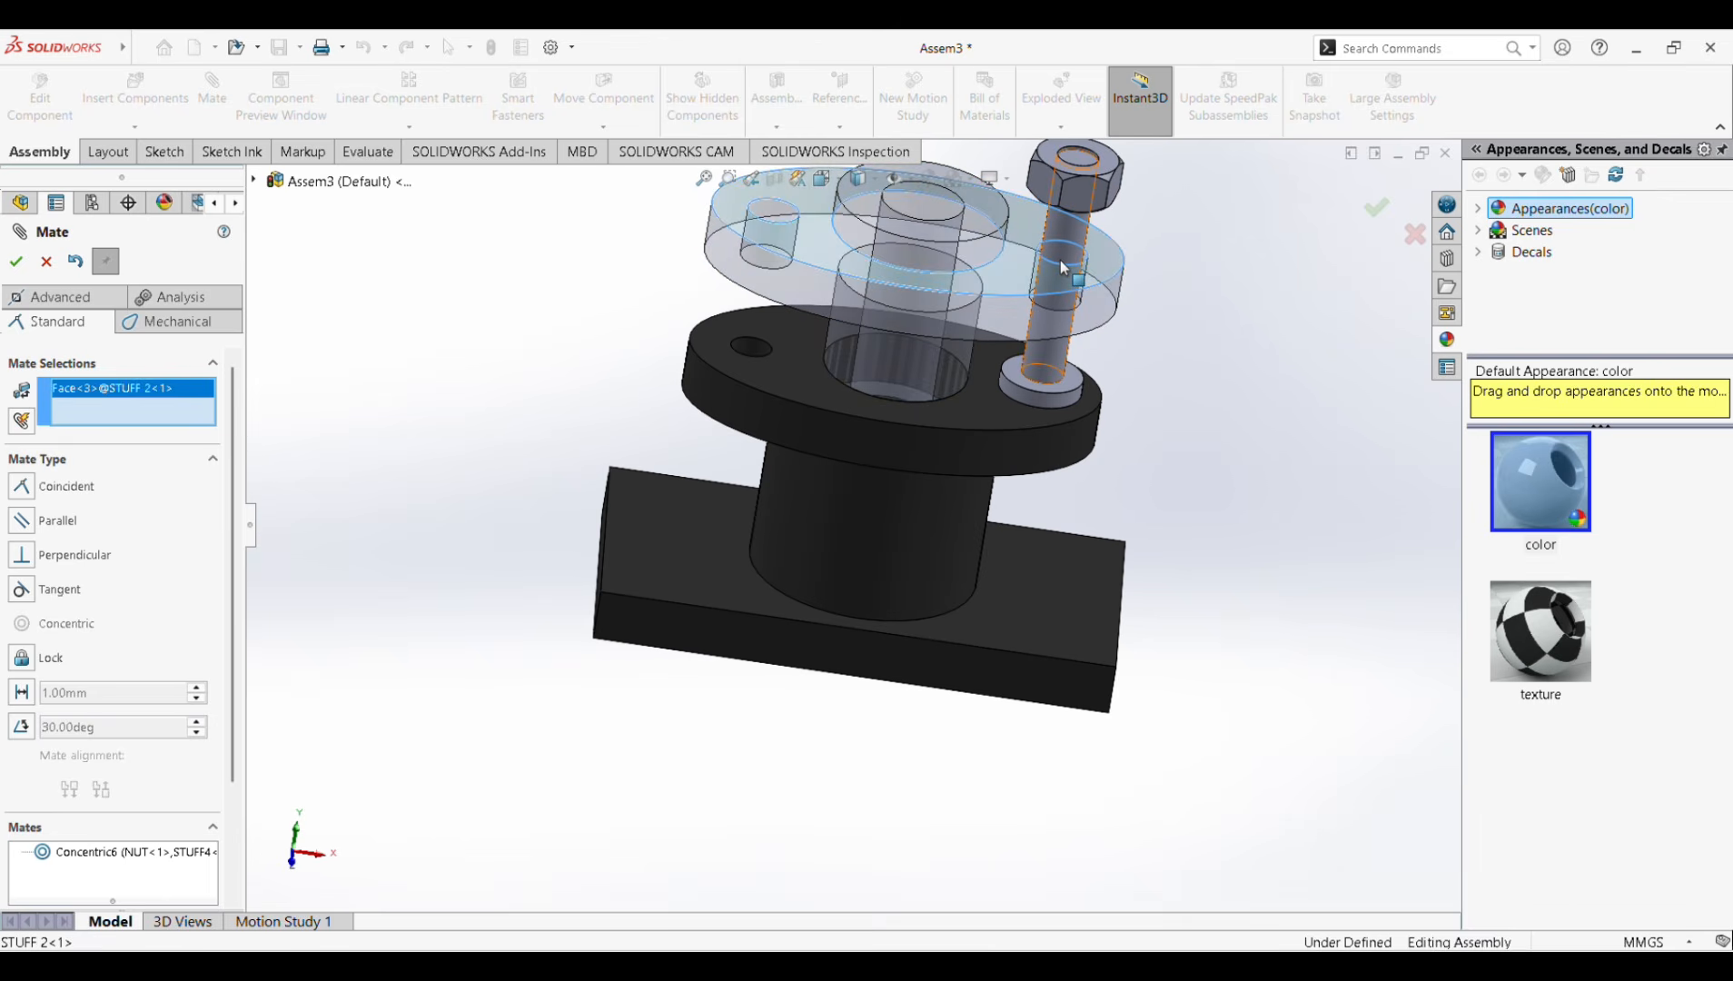
scroll(1072, 399, "up", 4)
scroll(1006, 386, "down", 5)
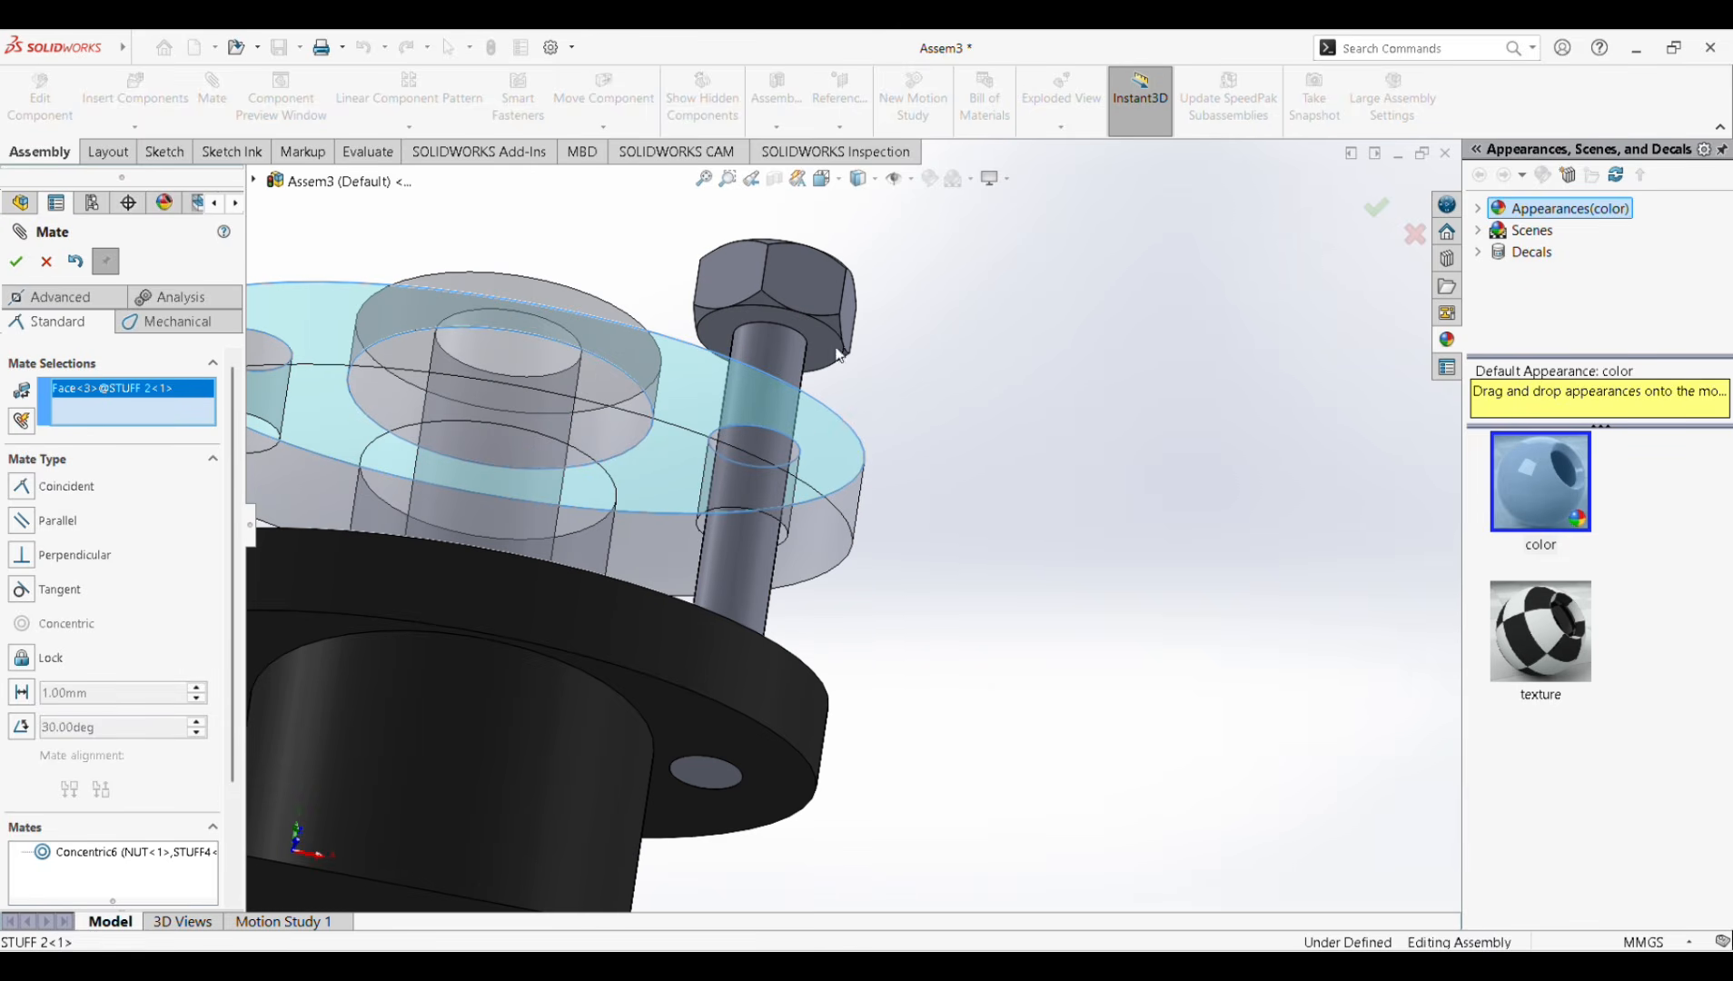
left_click(834, 398)
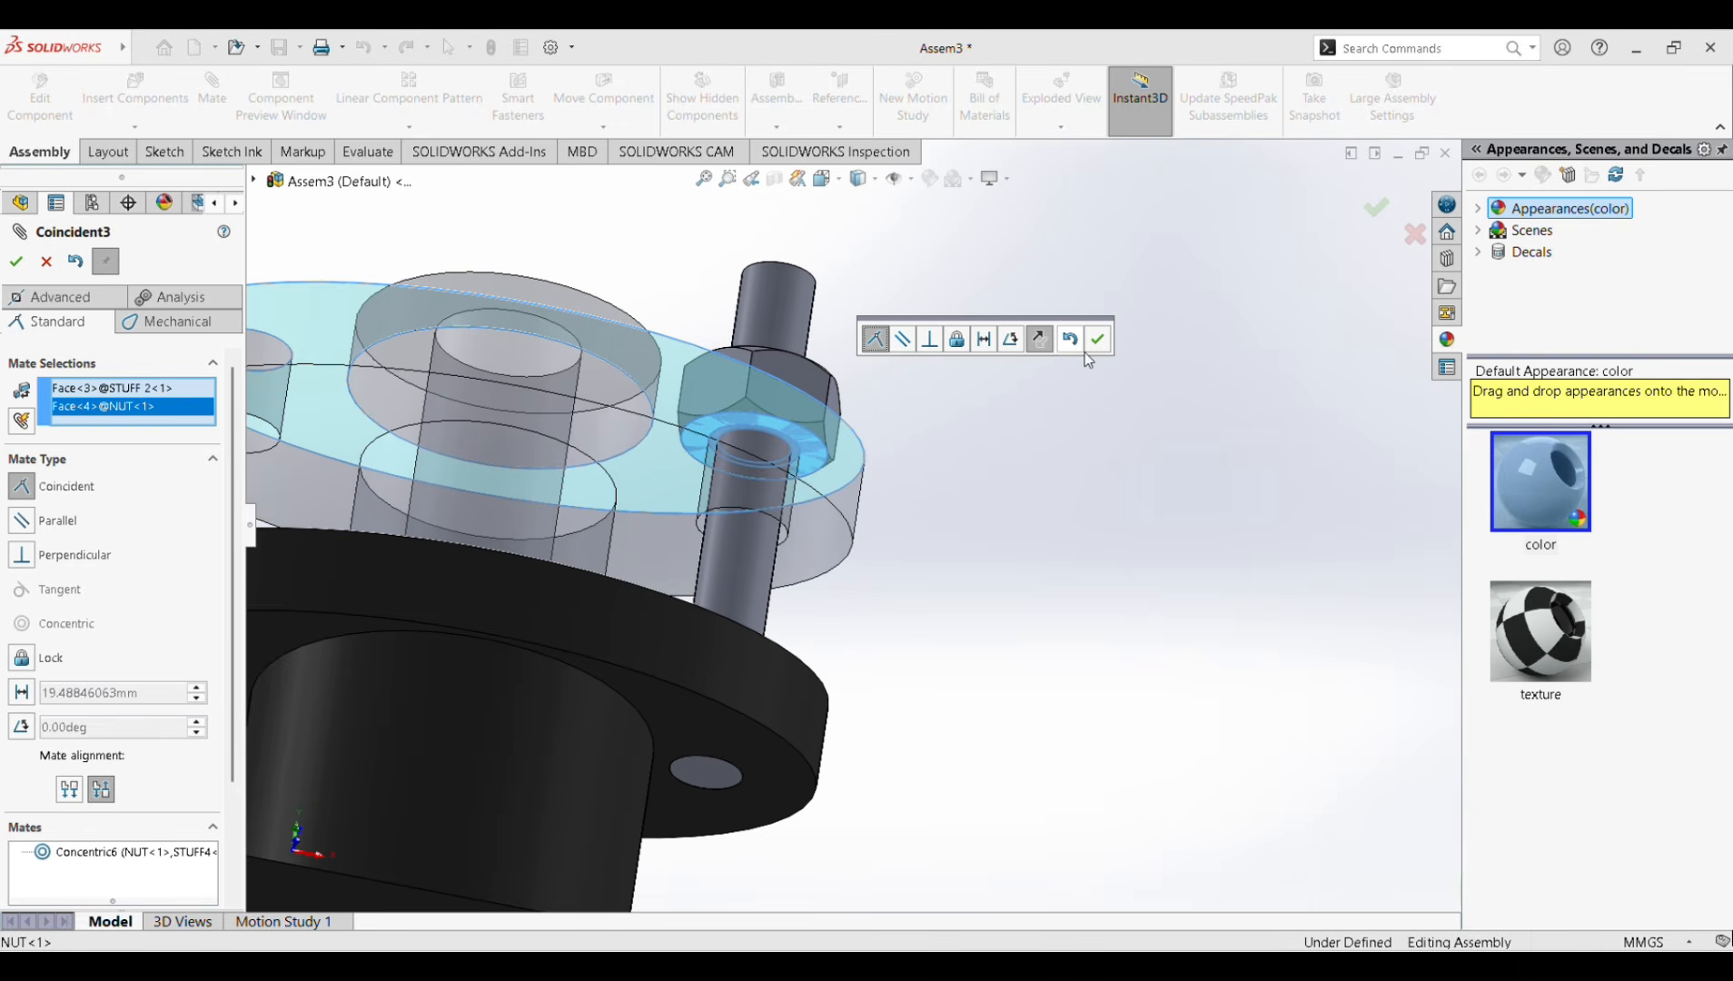
left_click(1097, 338)
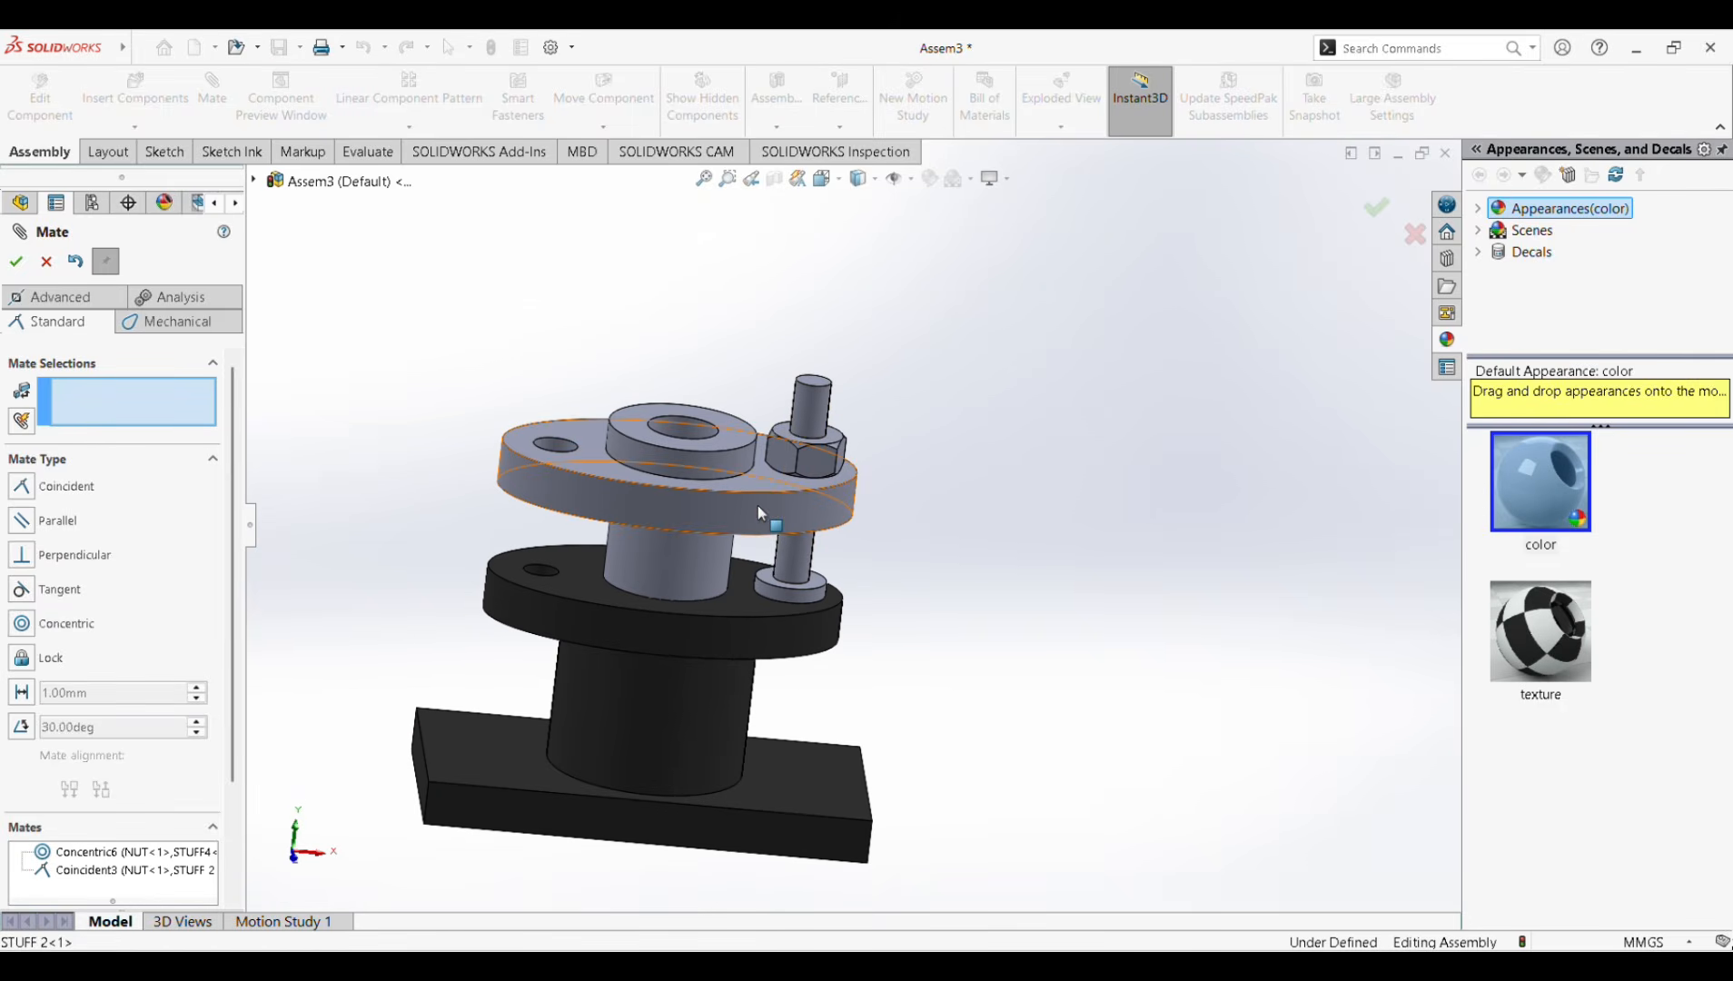
Move STUFF 2 slightly down along its axis and add a second STUFF4 and NUT at the other bolt hole.
left_click_drag(757, 505, 804, 506)
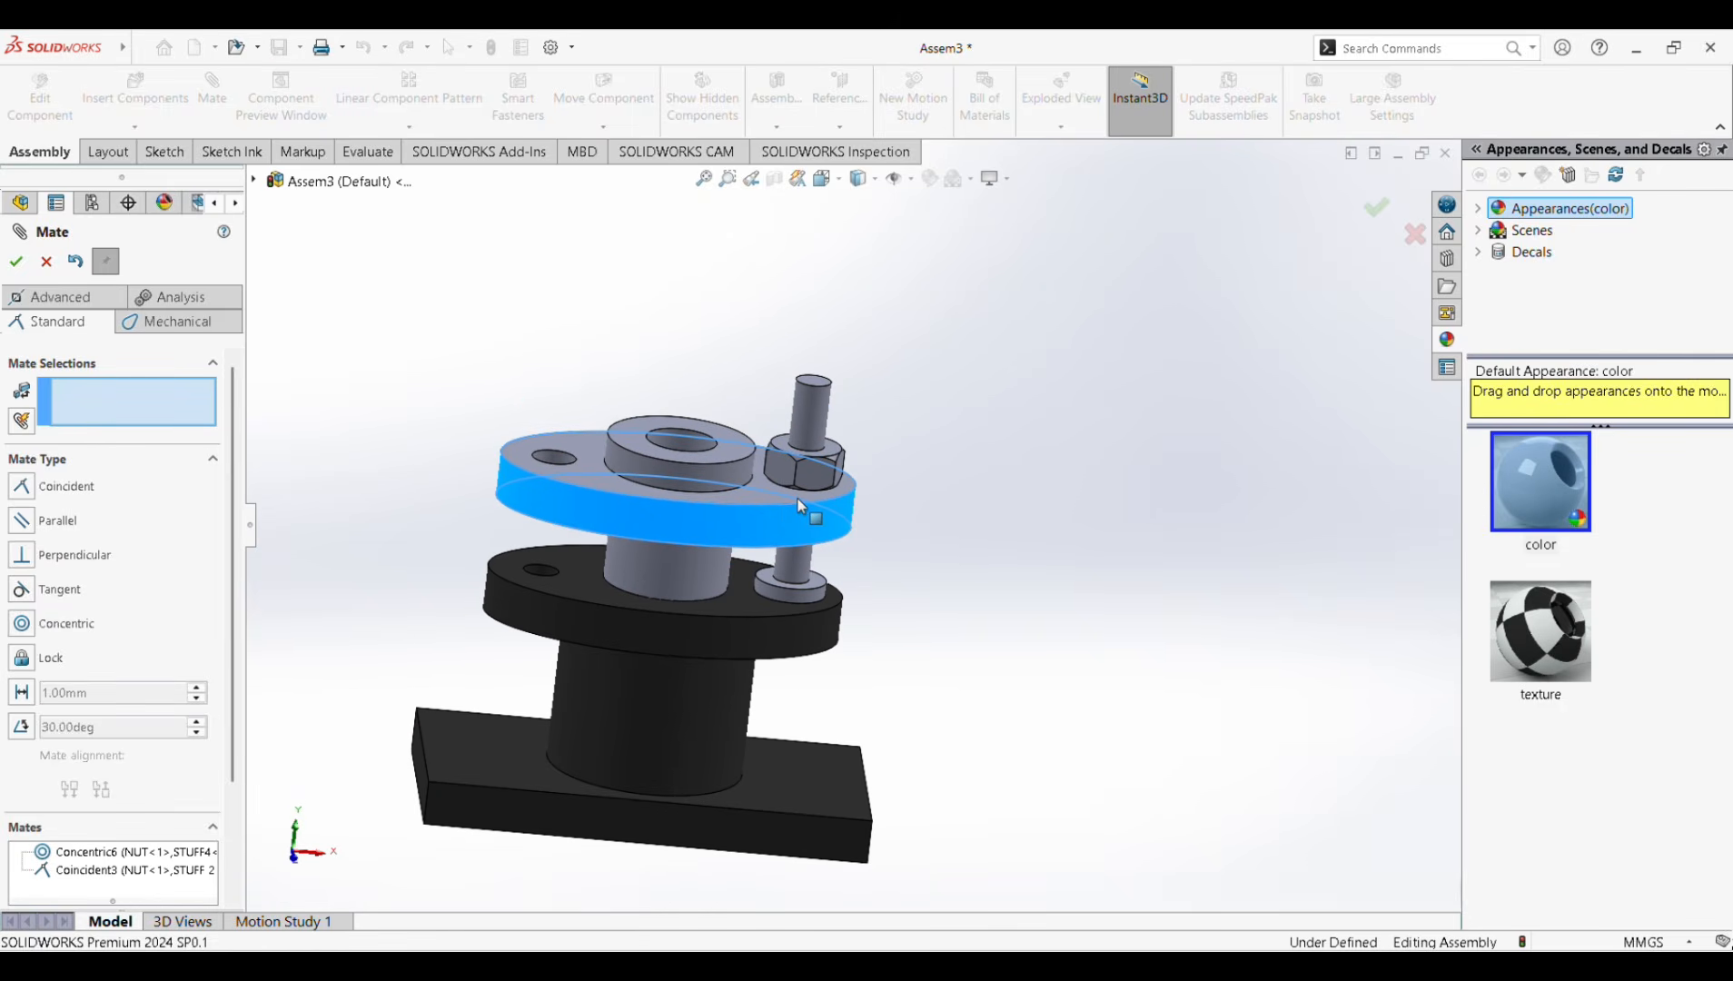
scroll(886, 535, "up", 2)
middle_click_drag(886, 535, 800, 550)
scroll(679, 515, "down", 5)
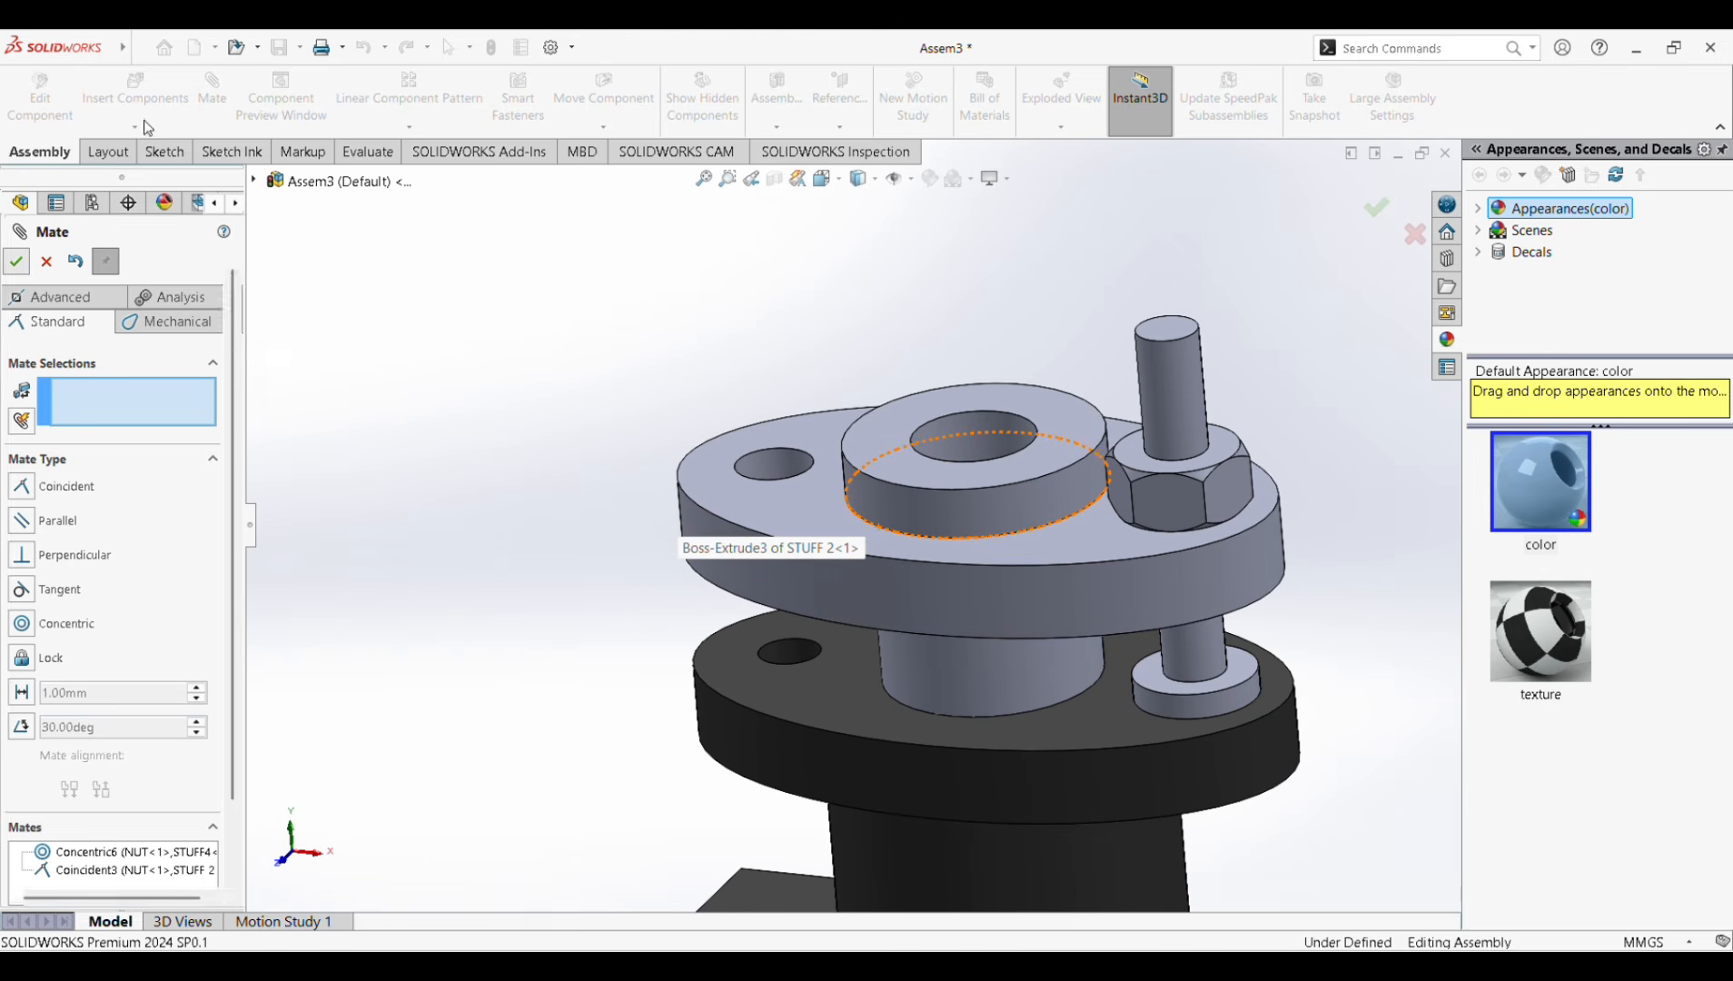
left_click(17, 262)
left_click(146, 104)
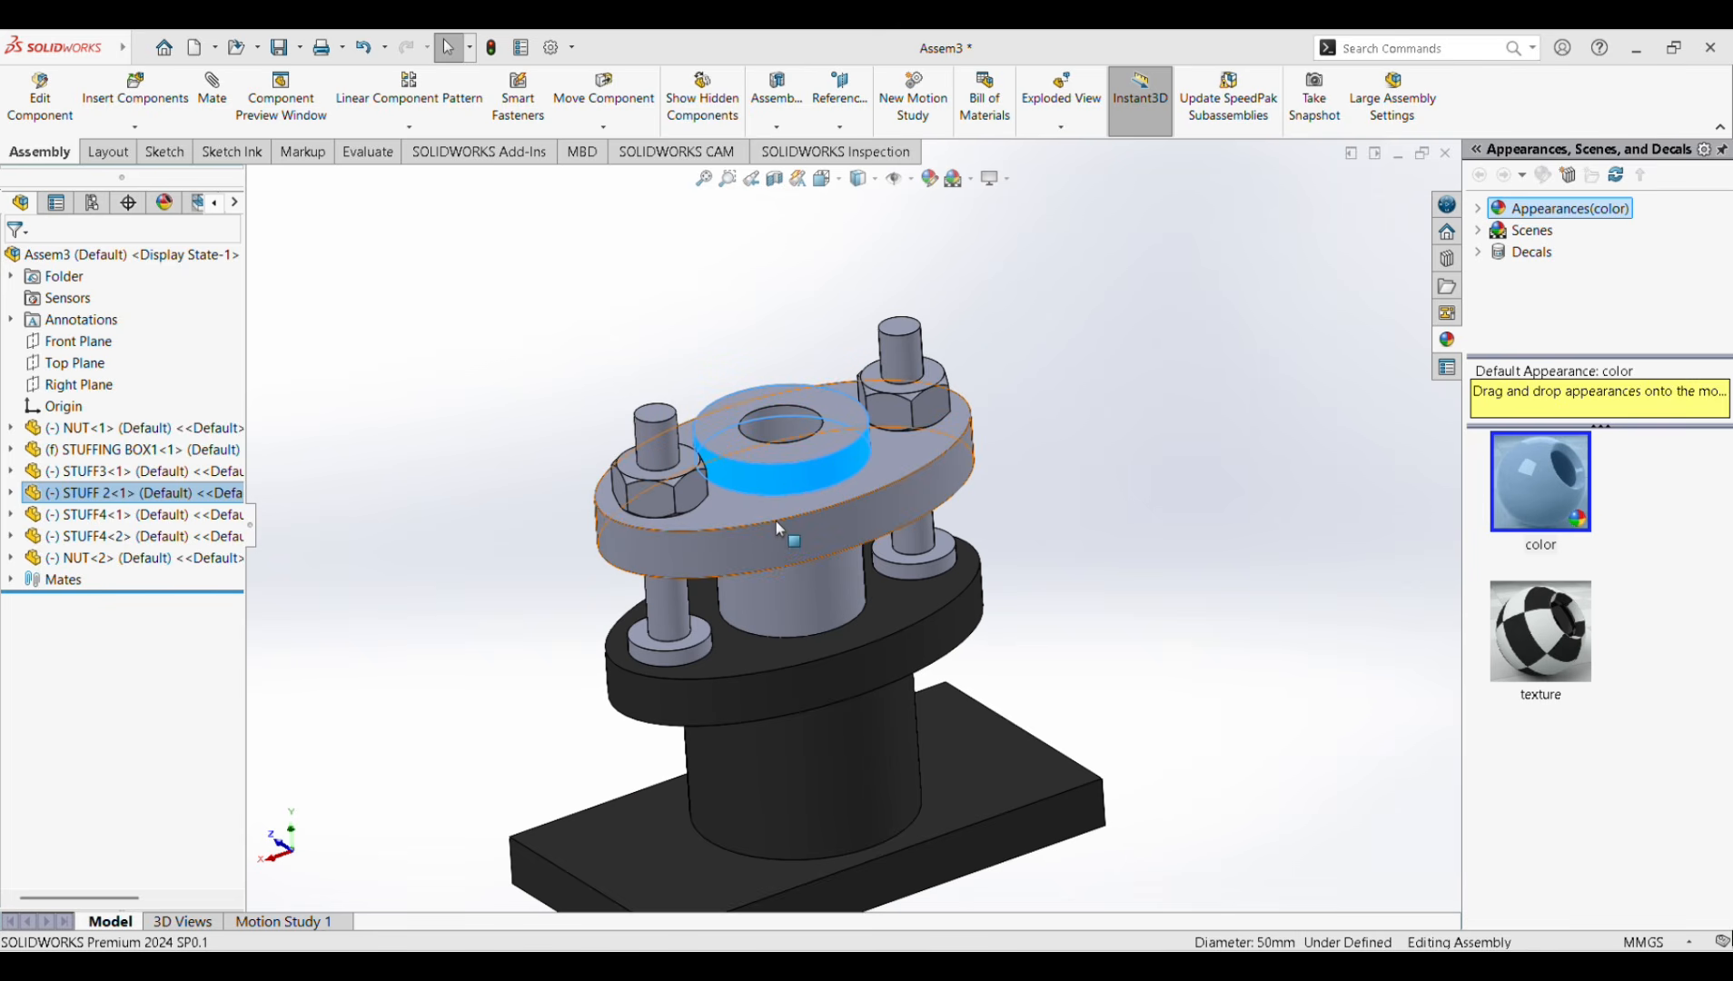
Undo the addition of the second STUFF4 and NUT and the mates of the first NUT.
left_click(364, 47)
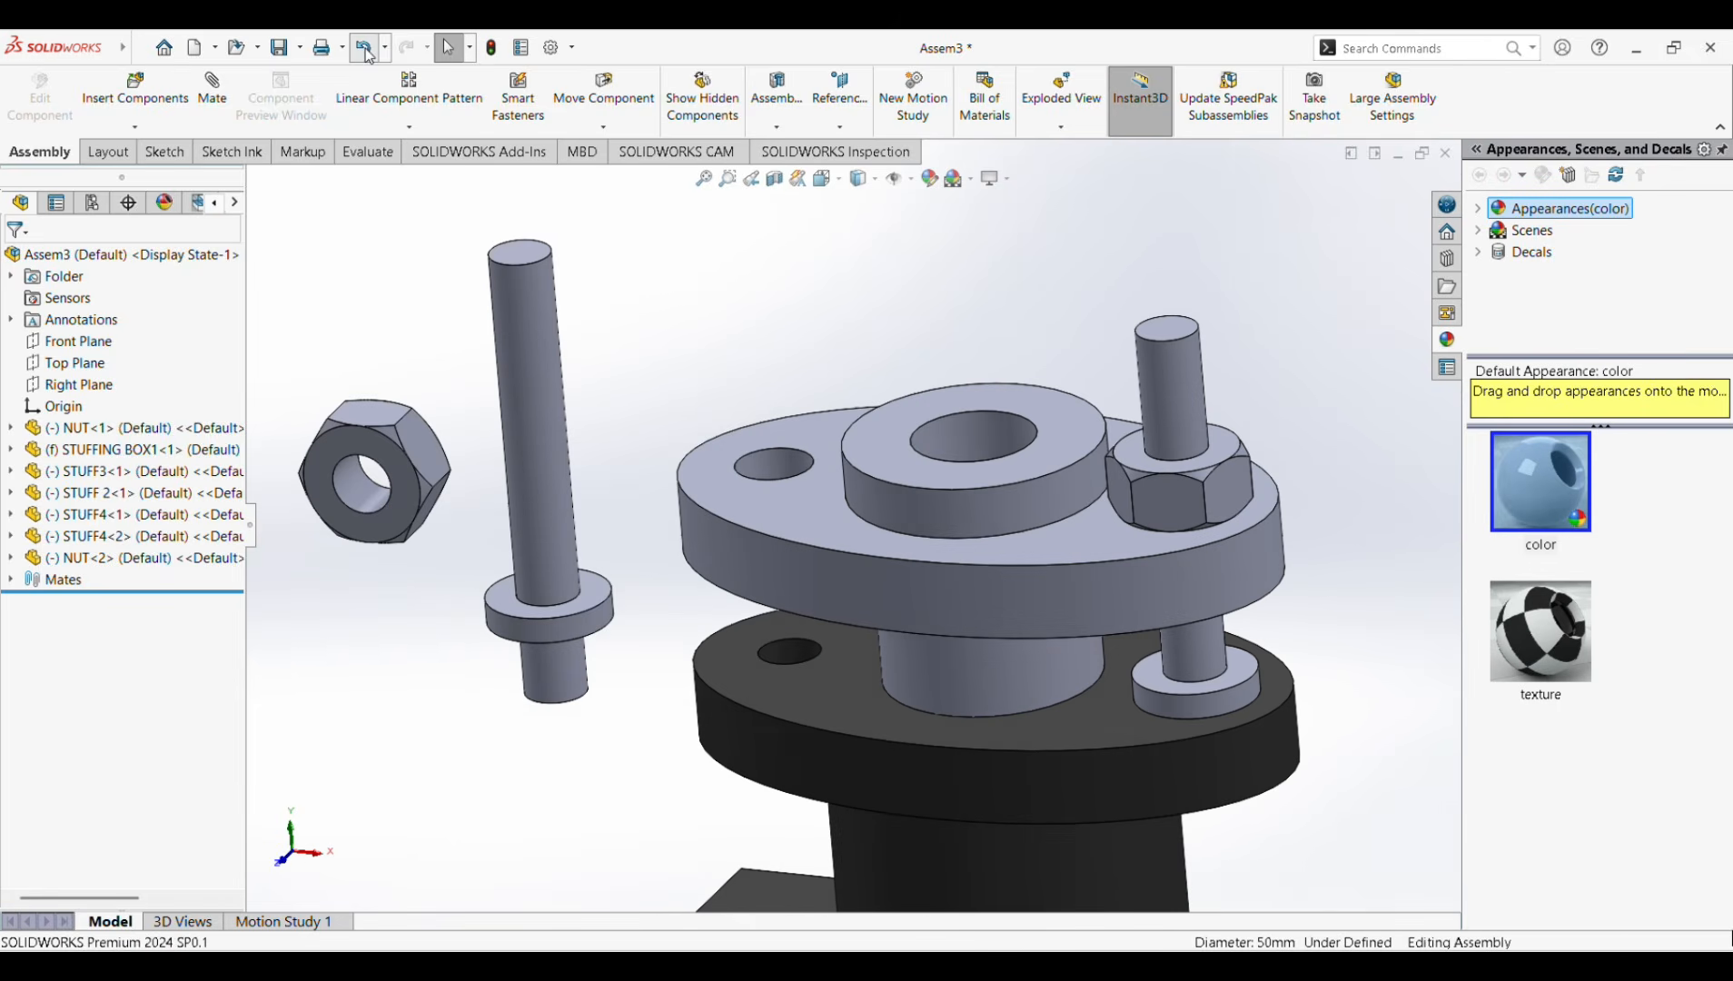
left_click(364, 47)
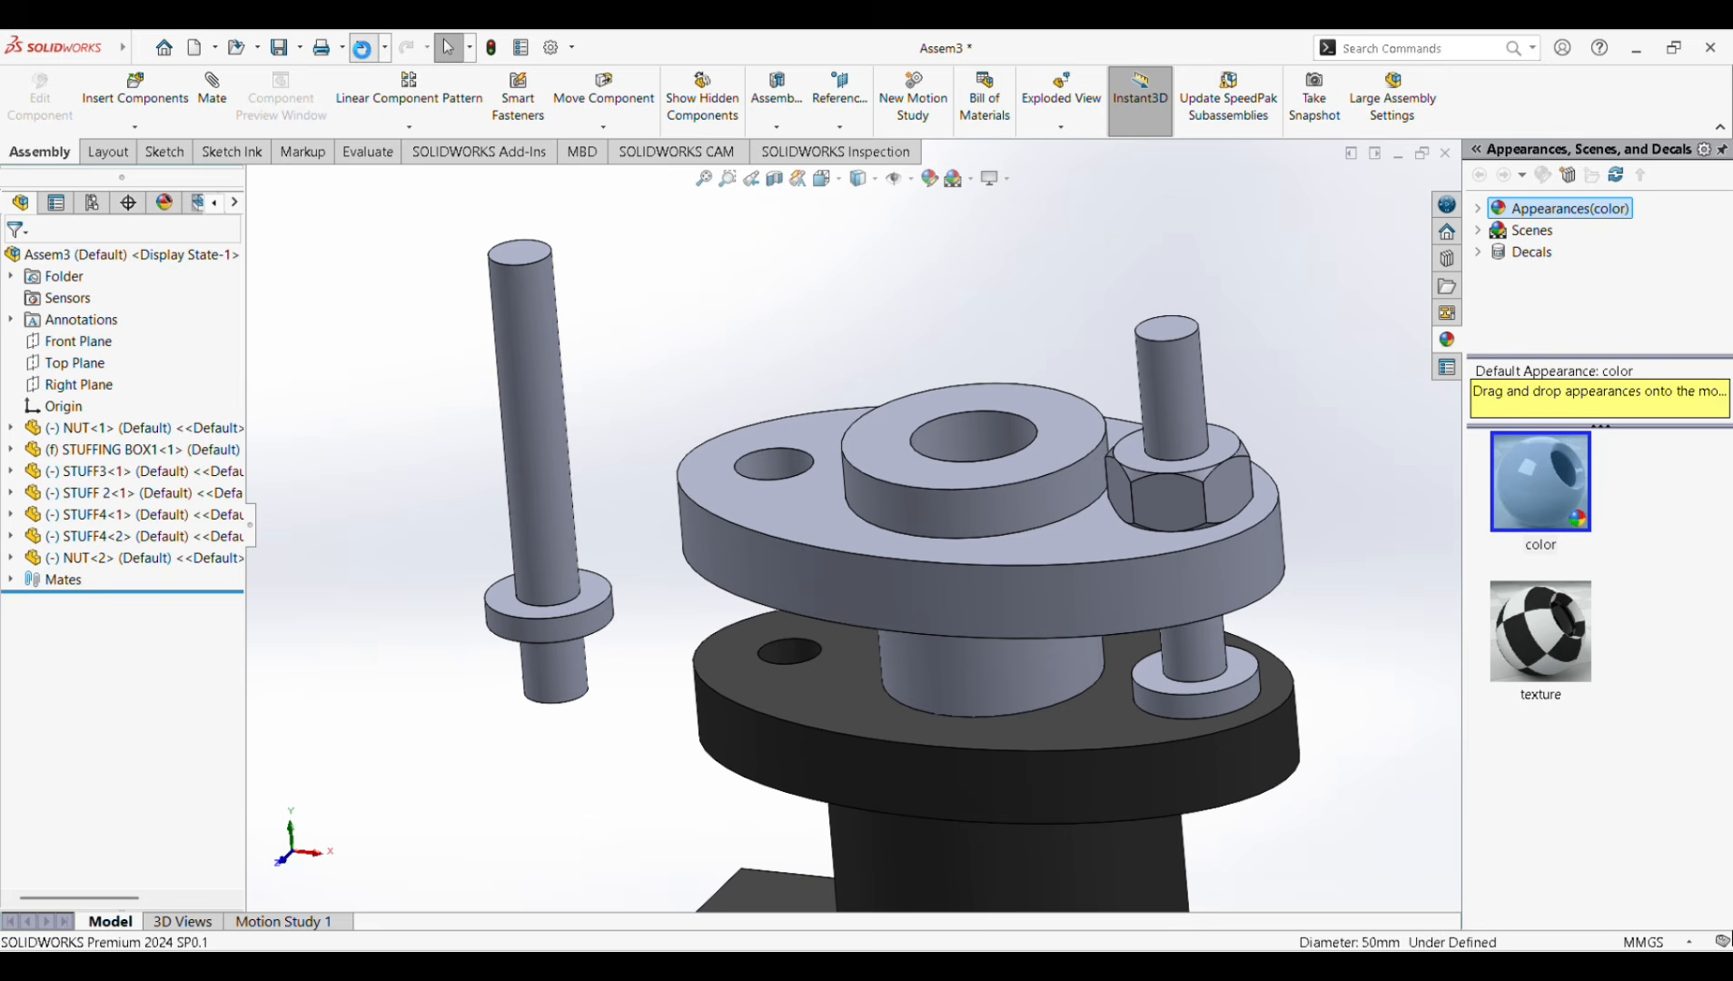
left_click(364, 48)
left_click(364, 47)
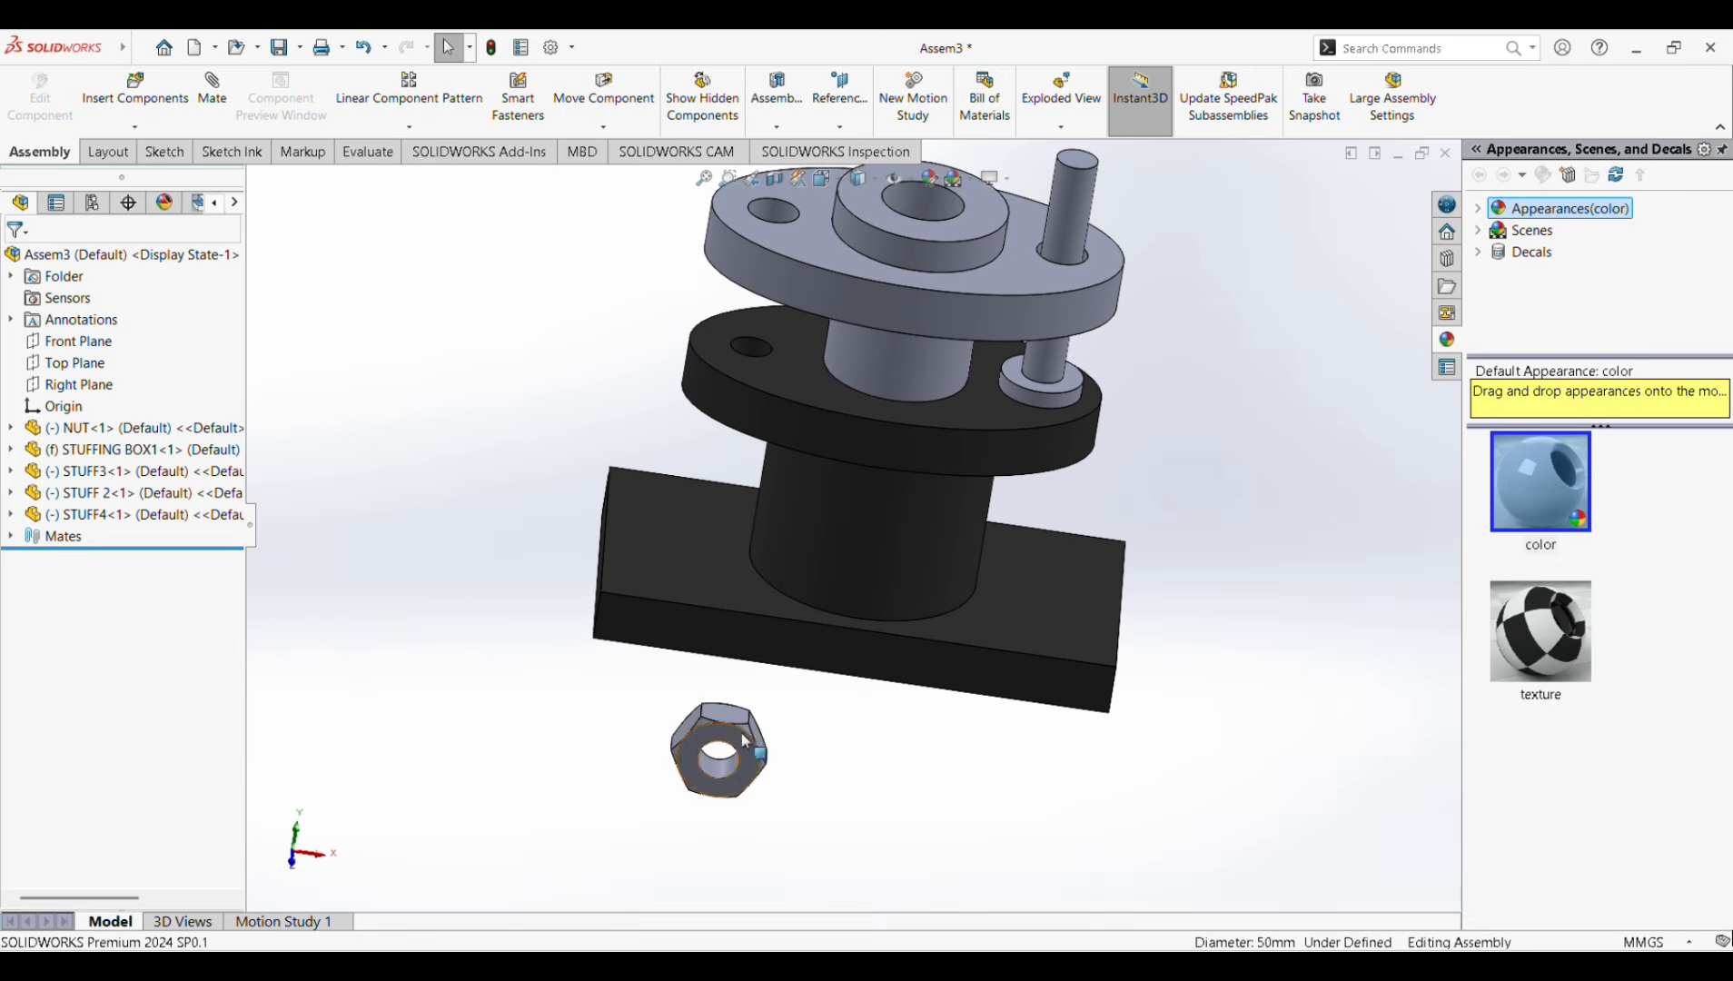
Insert another copy of STUFF4 into the assembly beside the stuffing box.
scroll(746, 717, "up", 5)
scroll(746, 672, "down", 3)
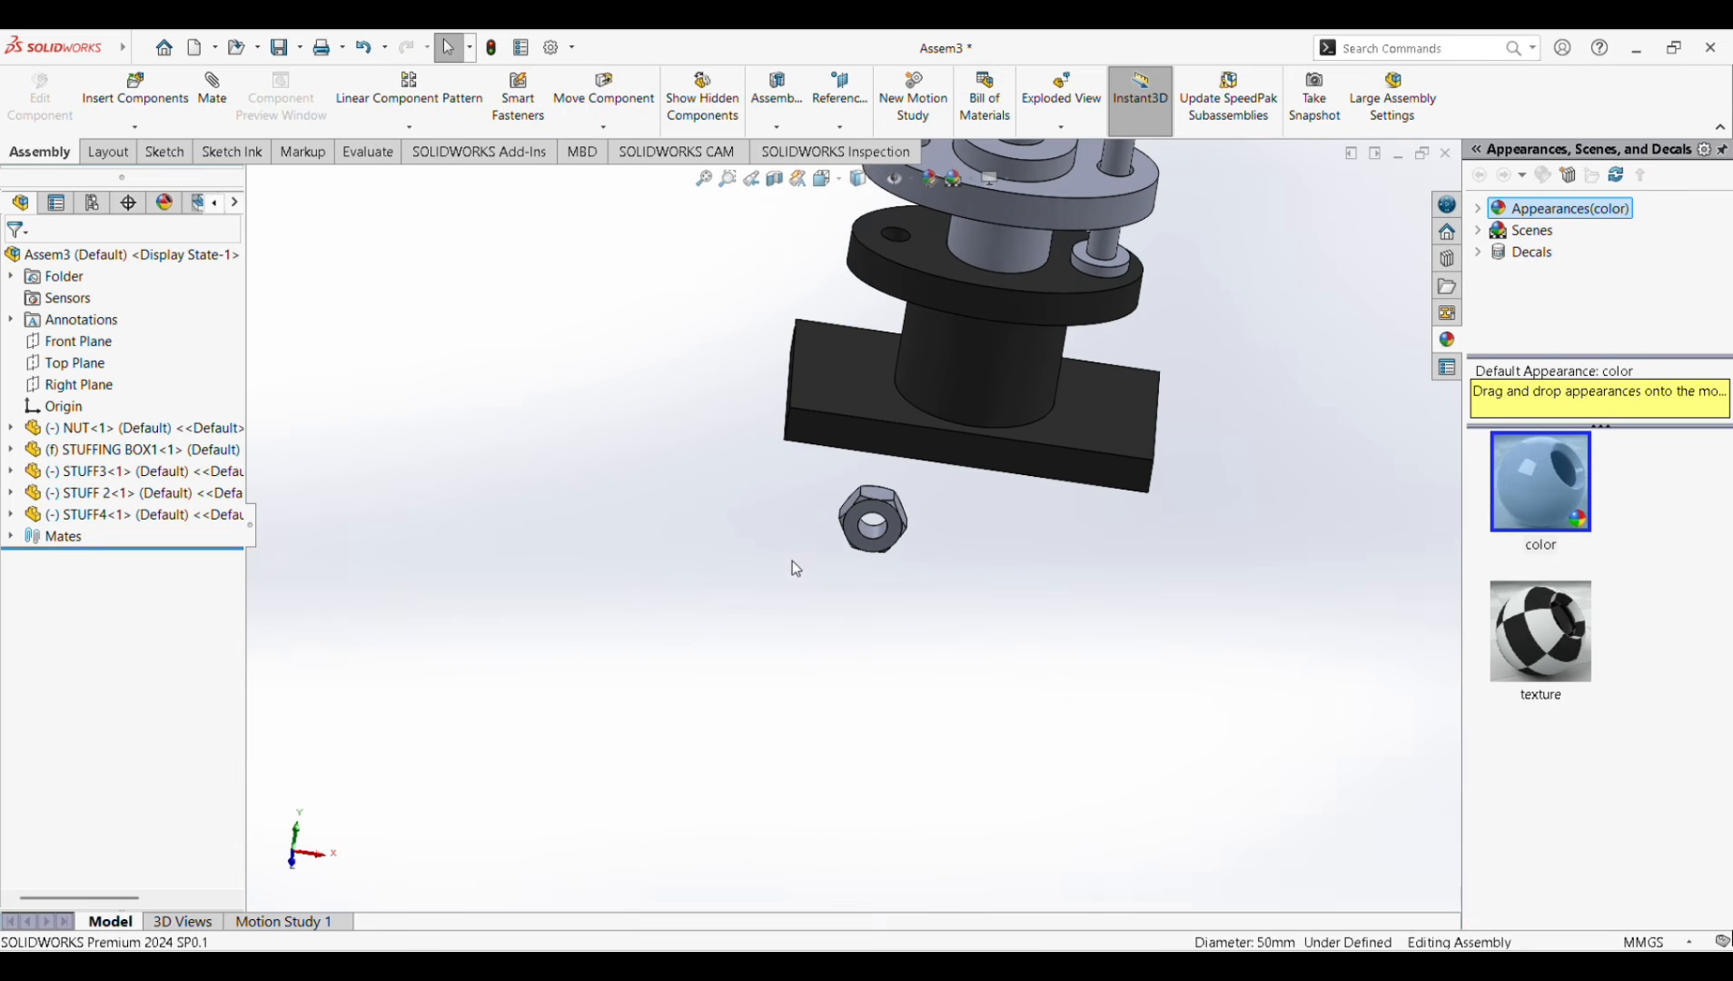
left_click(134, 95)
left_click(62, 577)
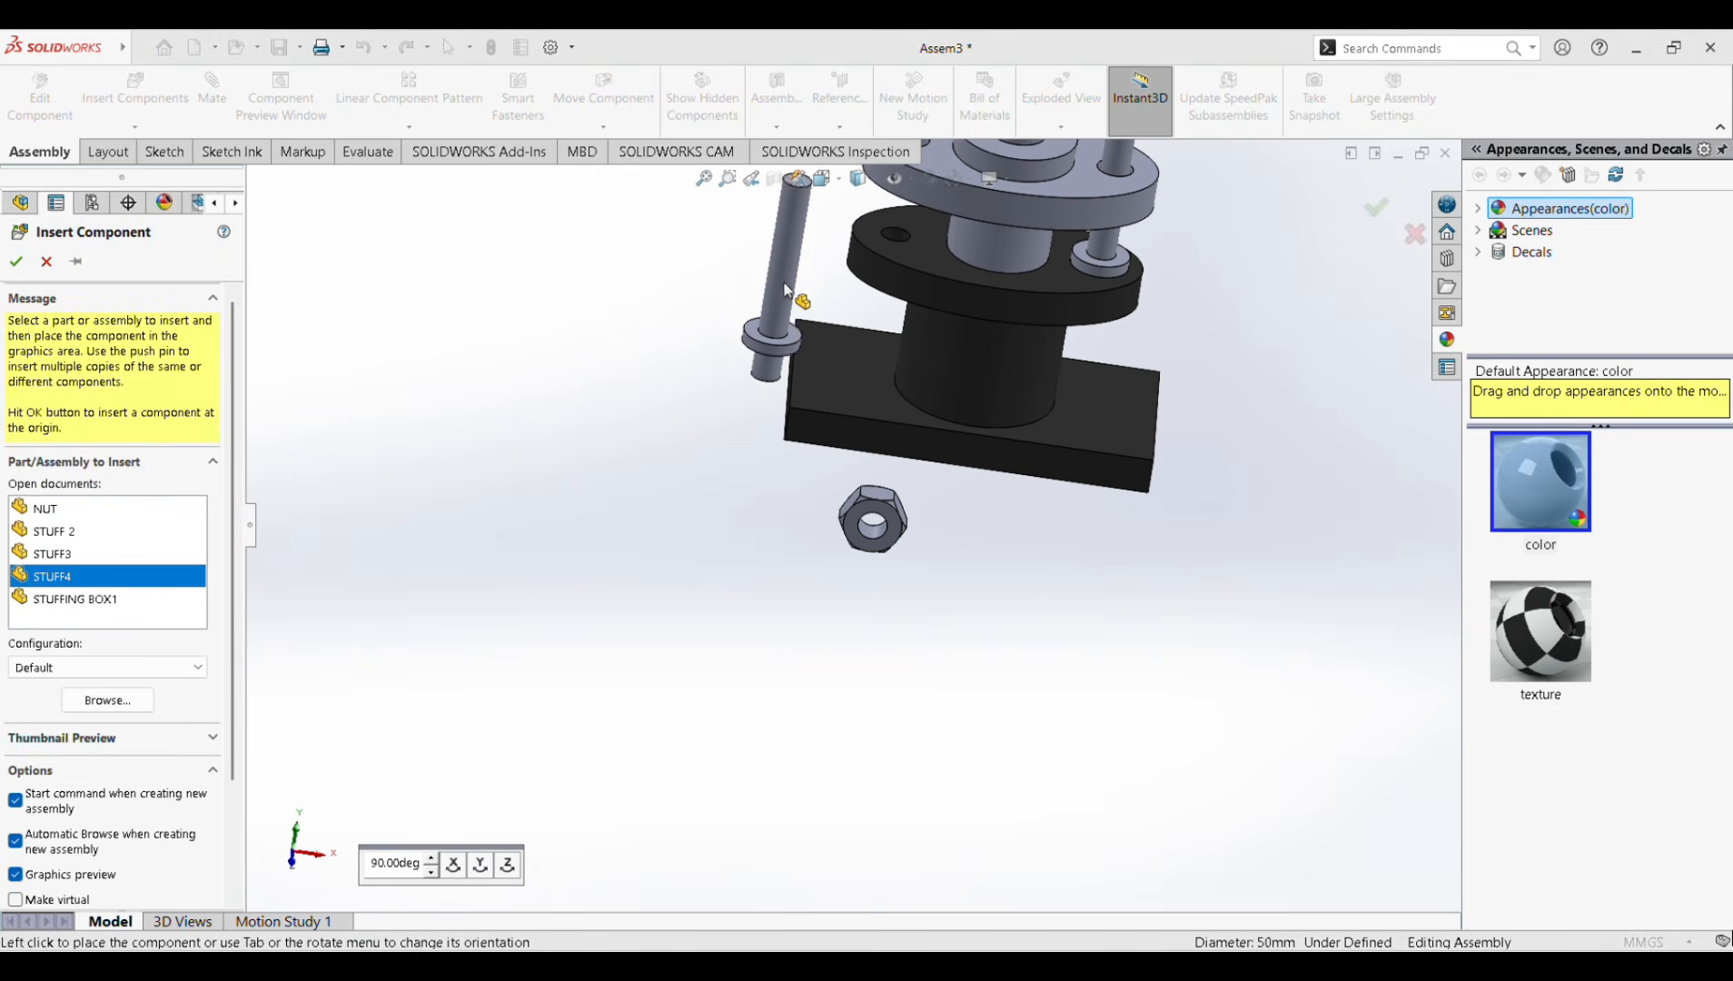
left_click(787, 291)
key("f")
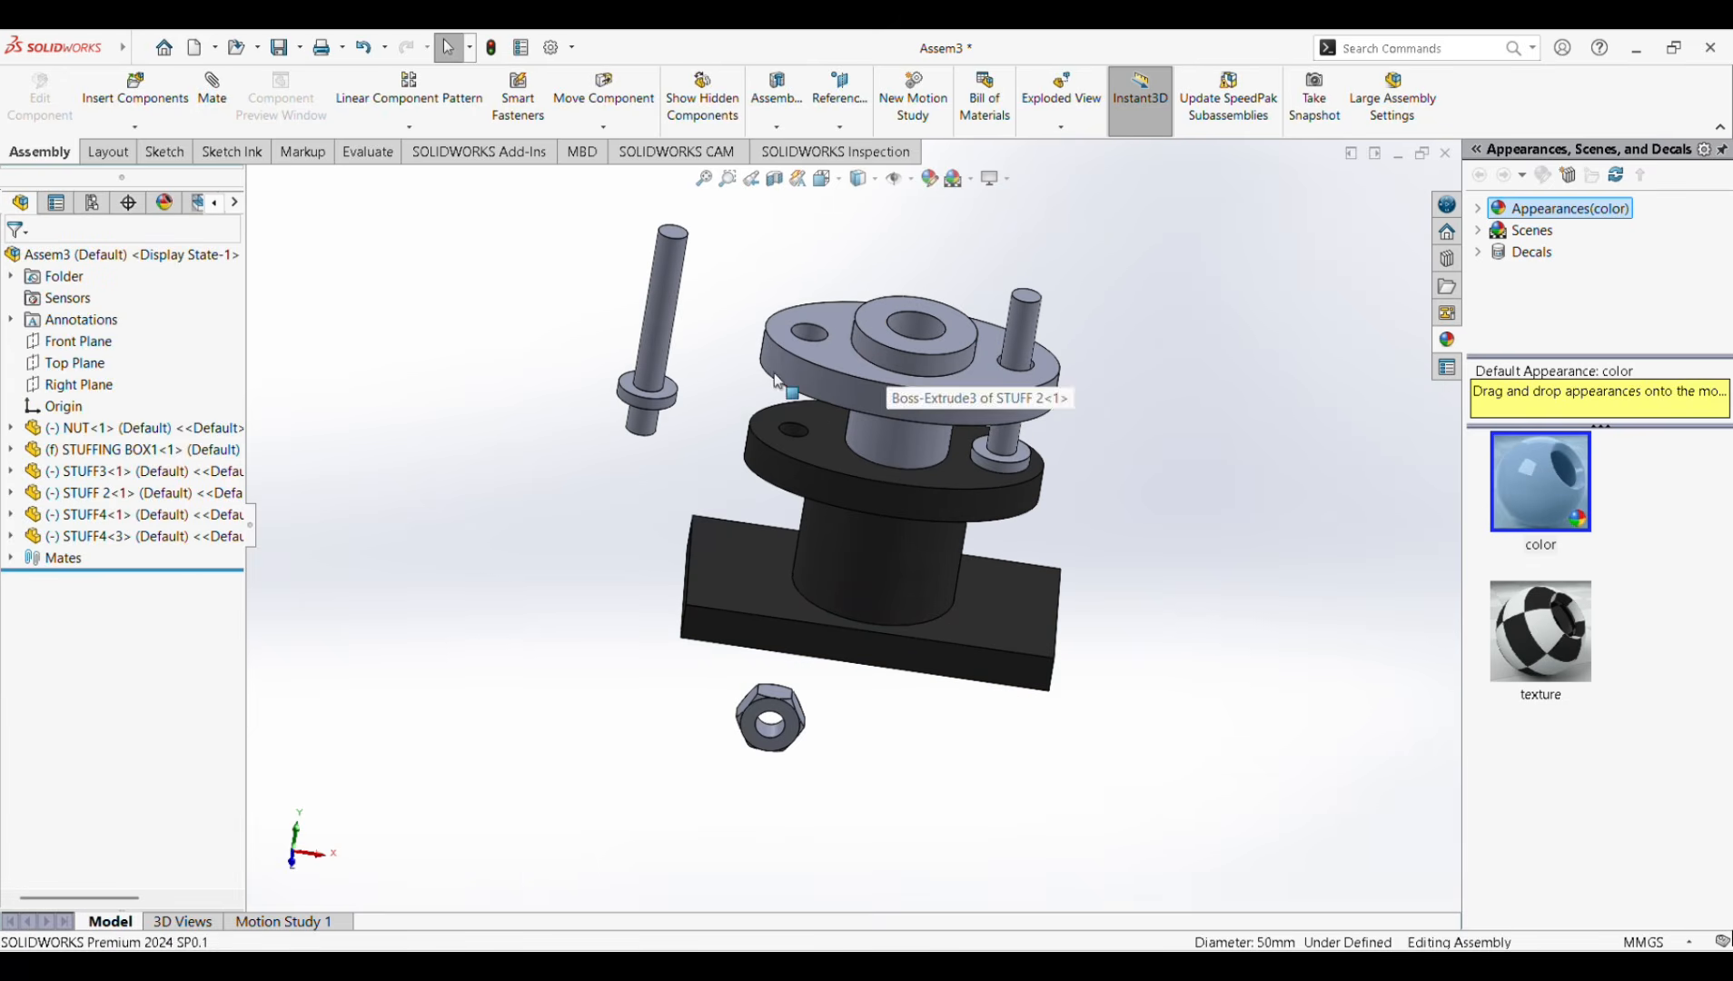
Add a concentric mate between the short end of the new STUFF4 and the free bolt hole of STUFF 2.
left_click(646, 423)
left_click(814, 340)
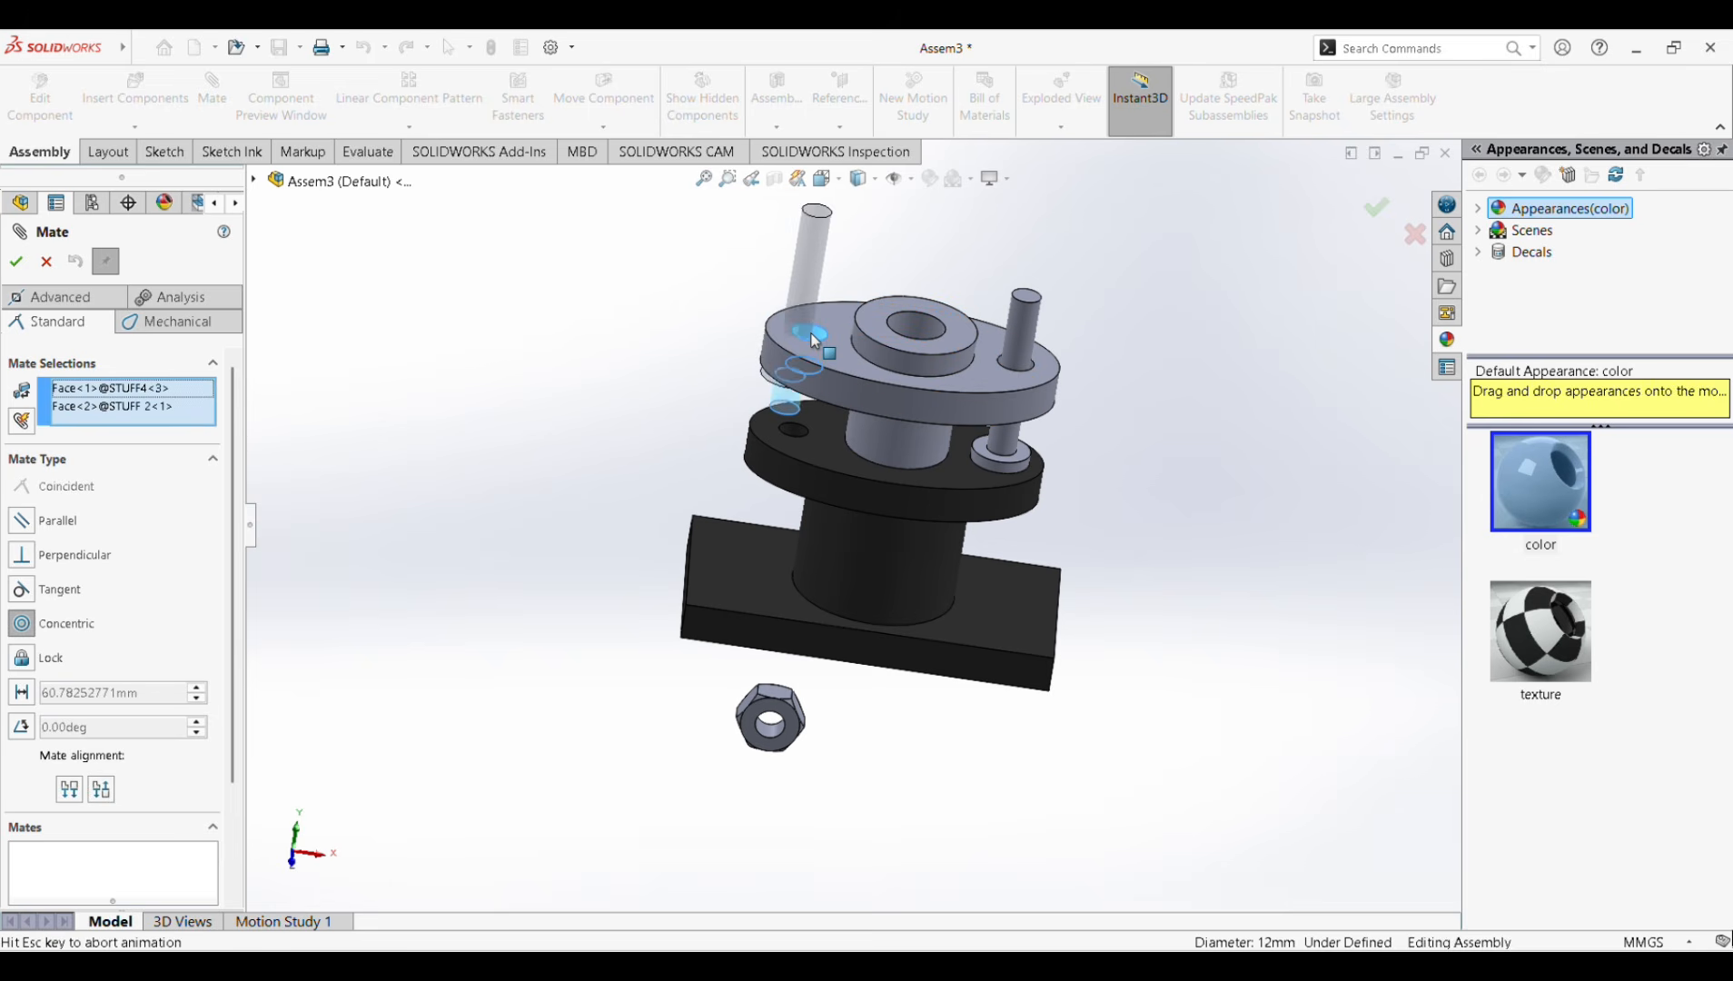
left_click(1087, 284)
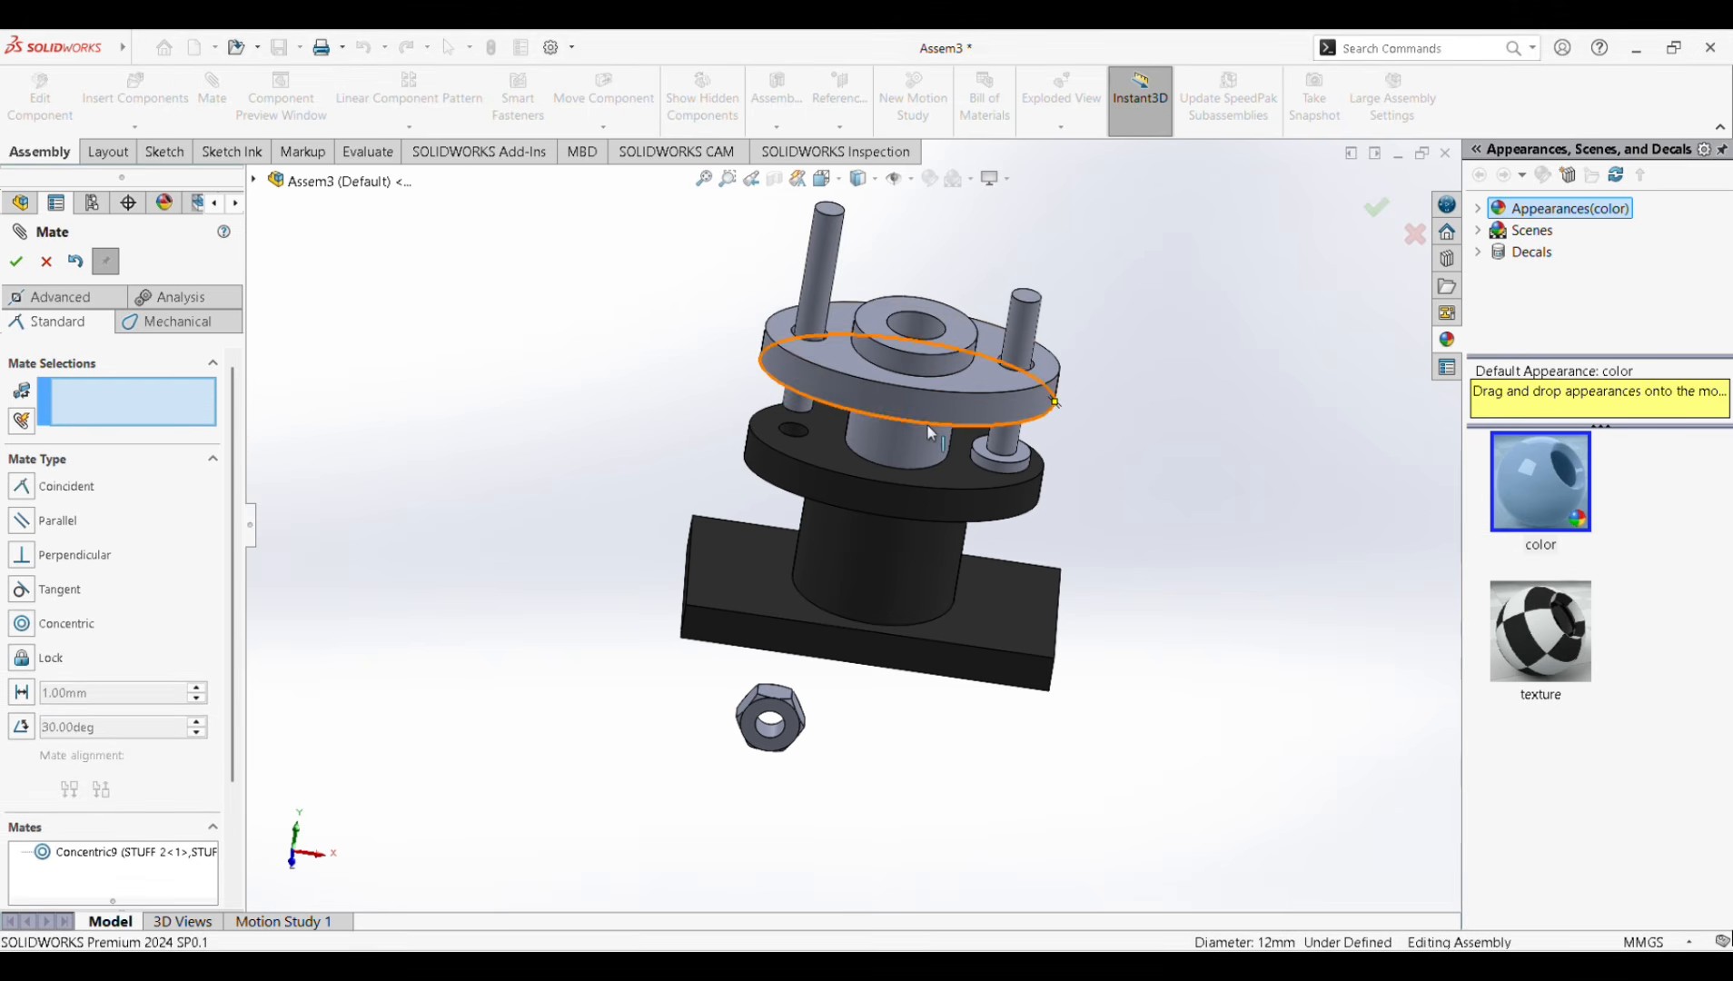
scroll(927, 424, "down", 5)
left_click(645, 491)
scroll(645, 490, "up", 3)
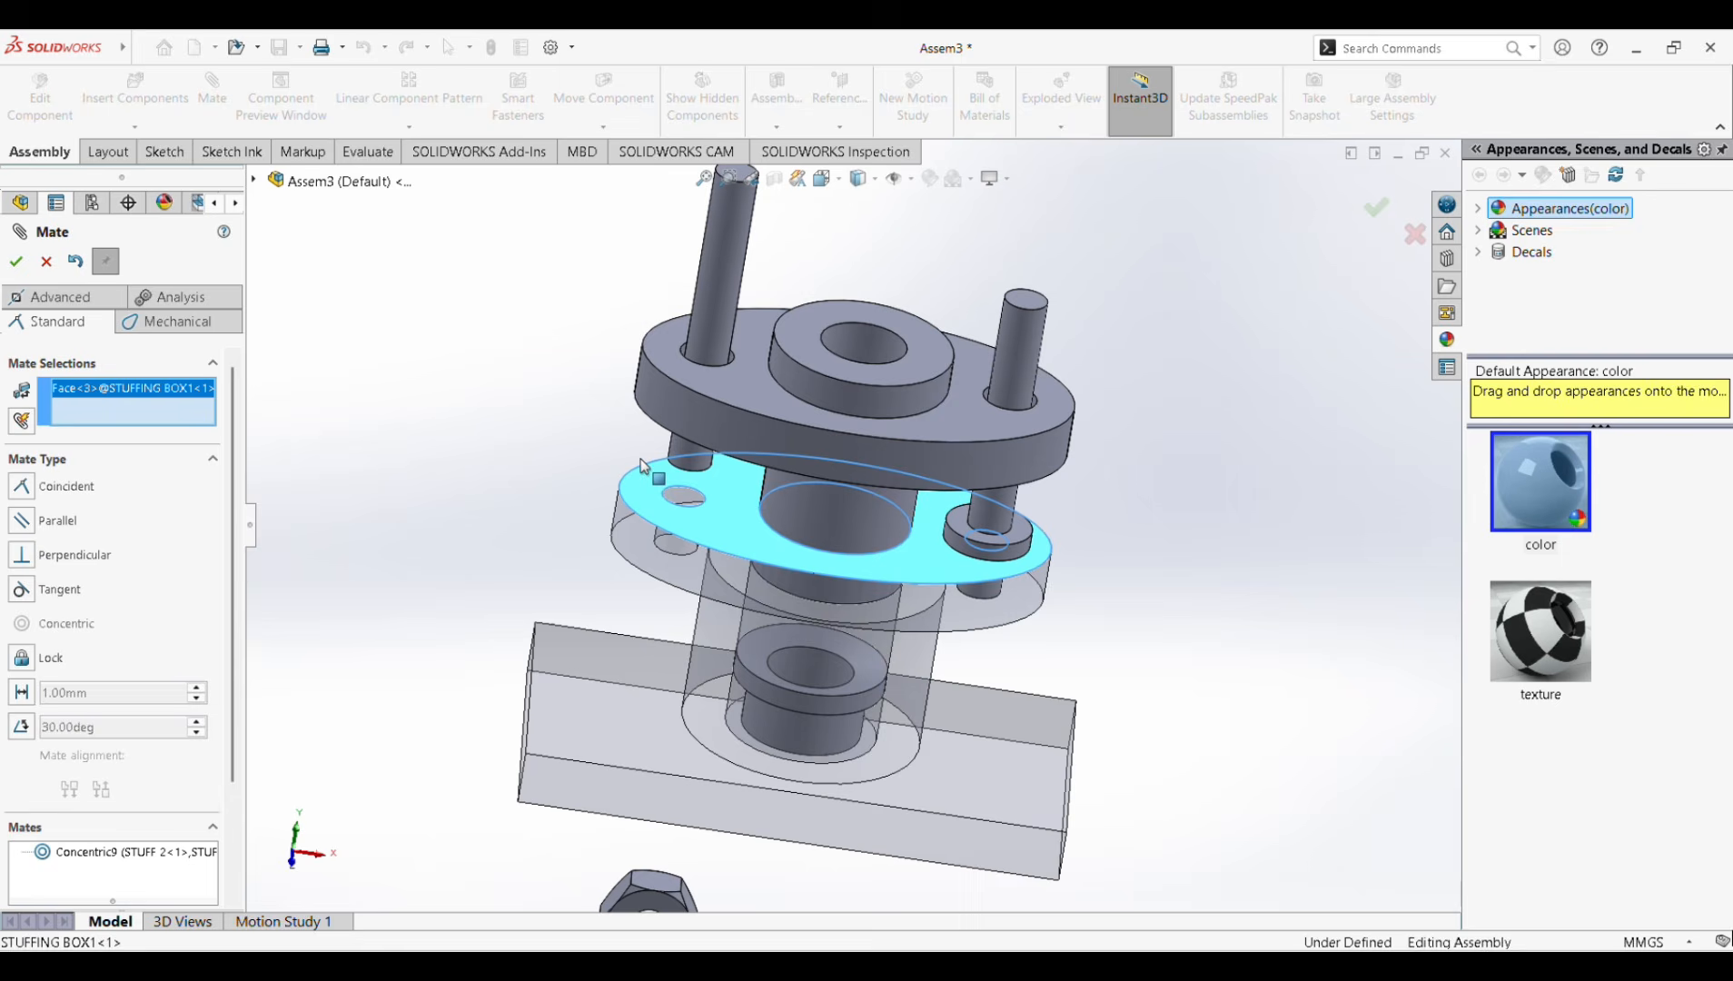
middle_click_drag(640, 445, 627, 272)
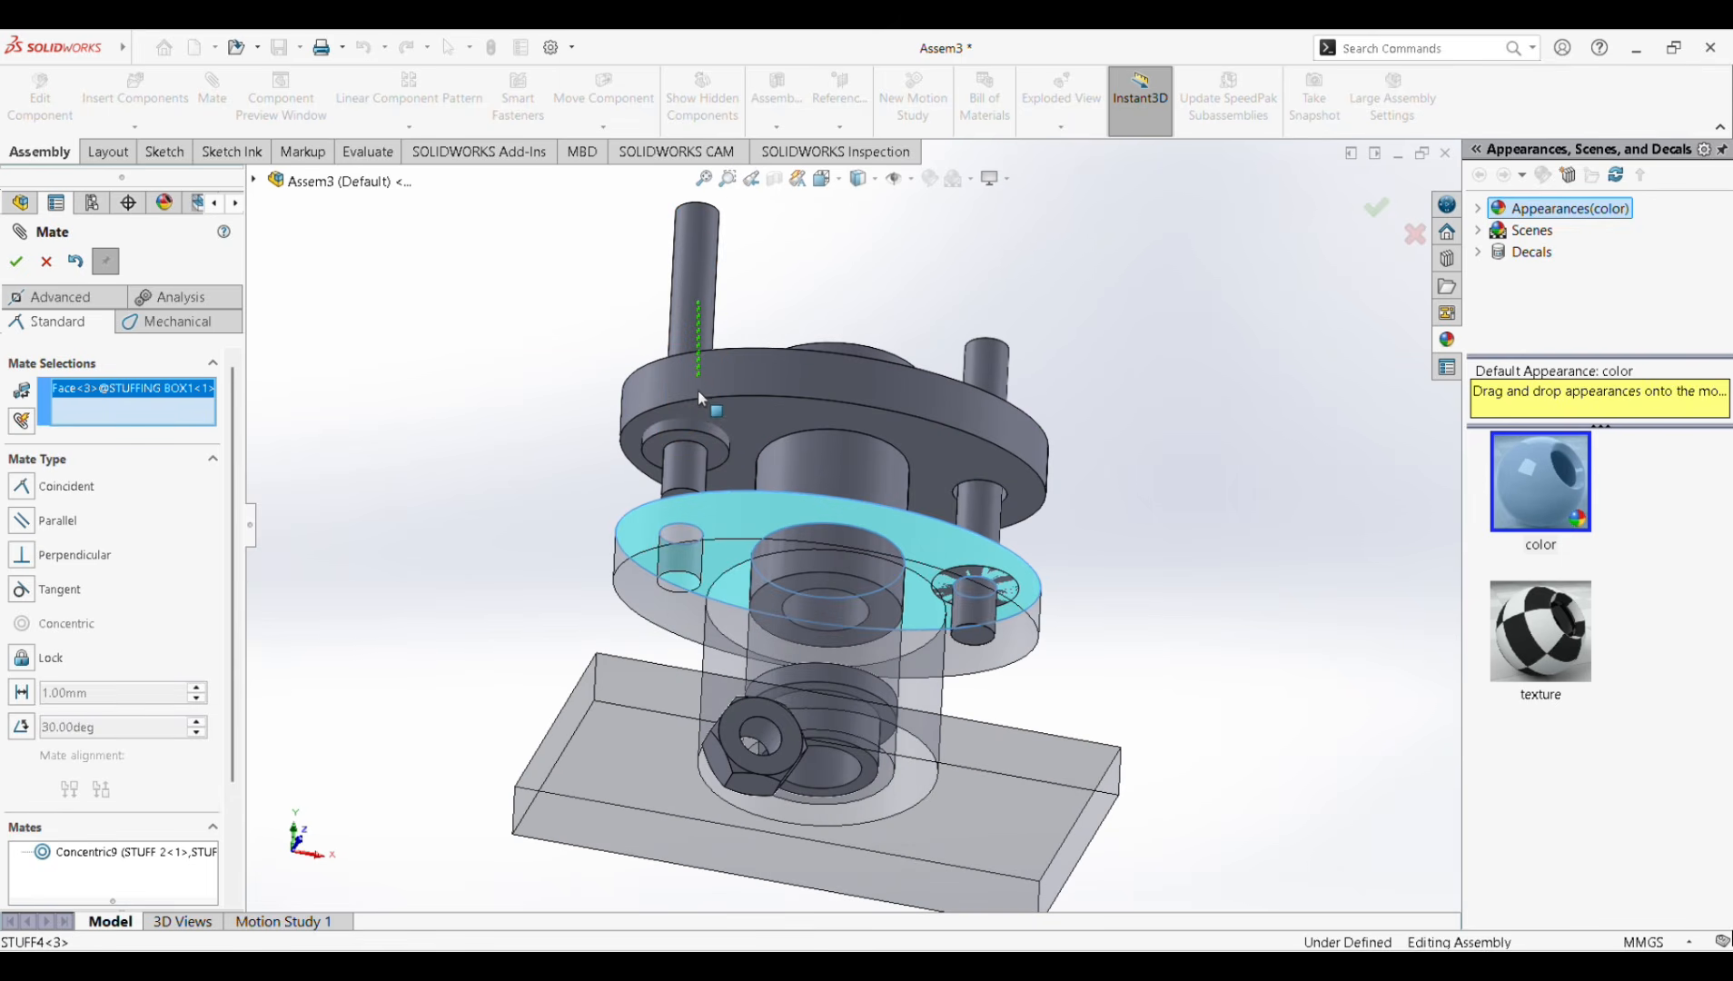
left_click(677, 306)
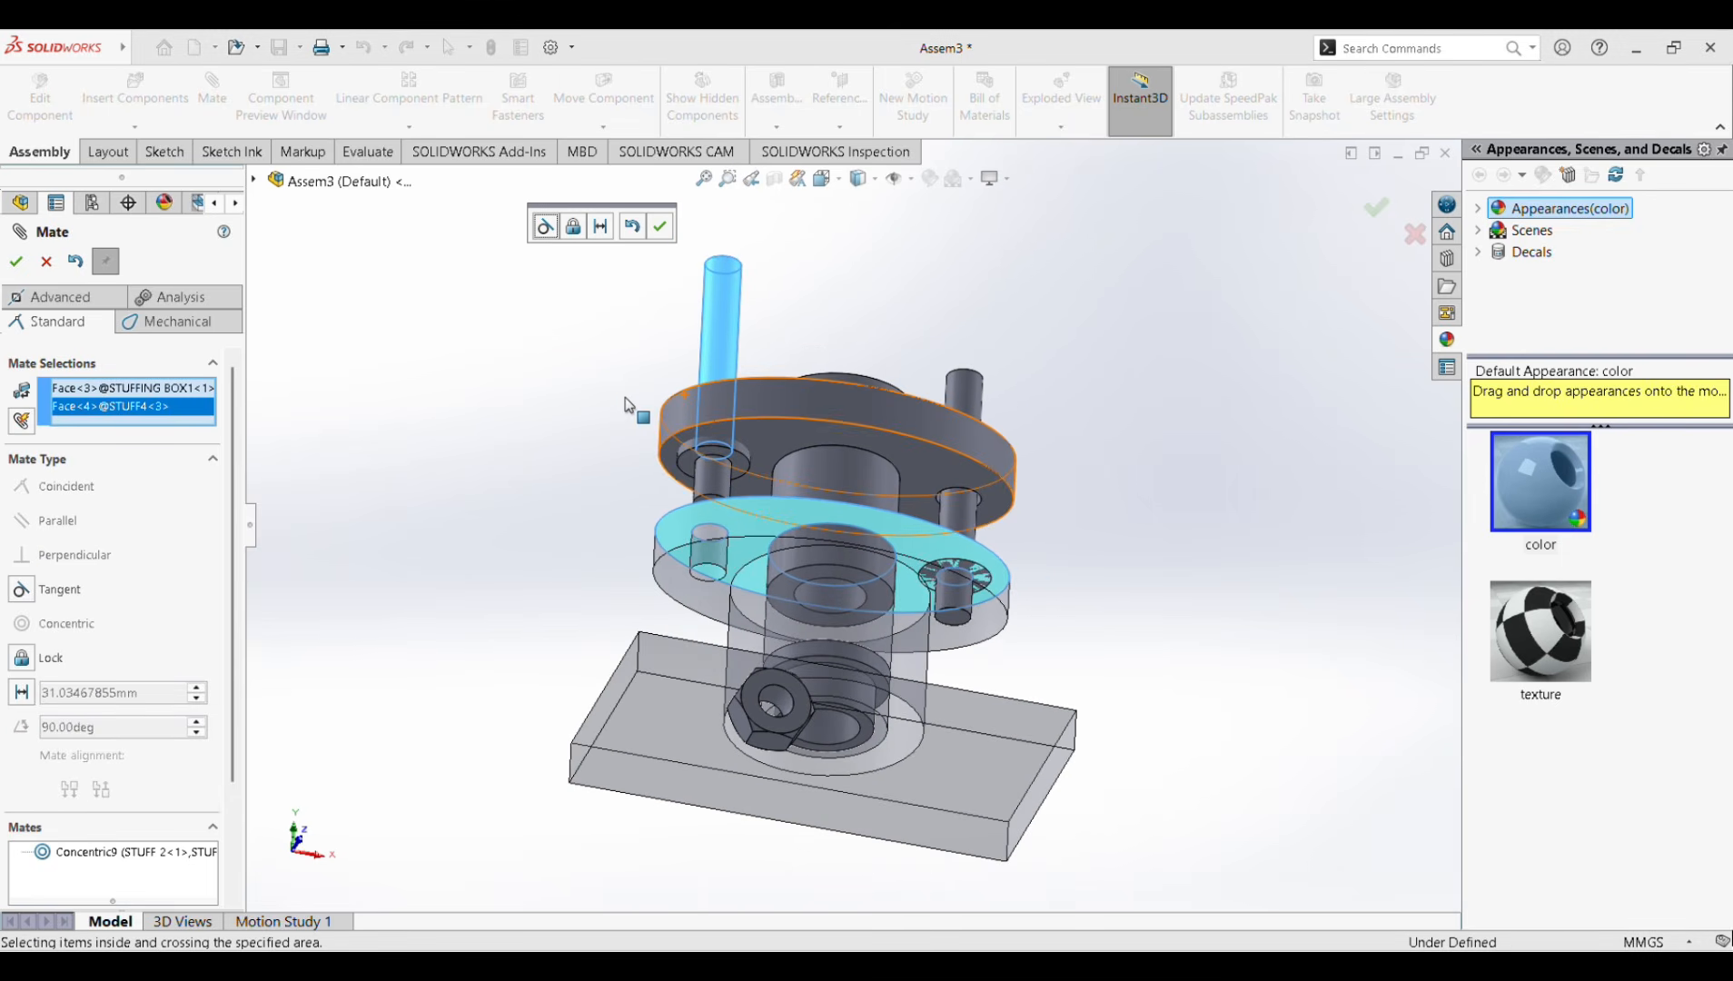
right_click(156, 400)
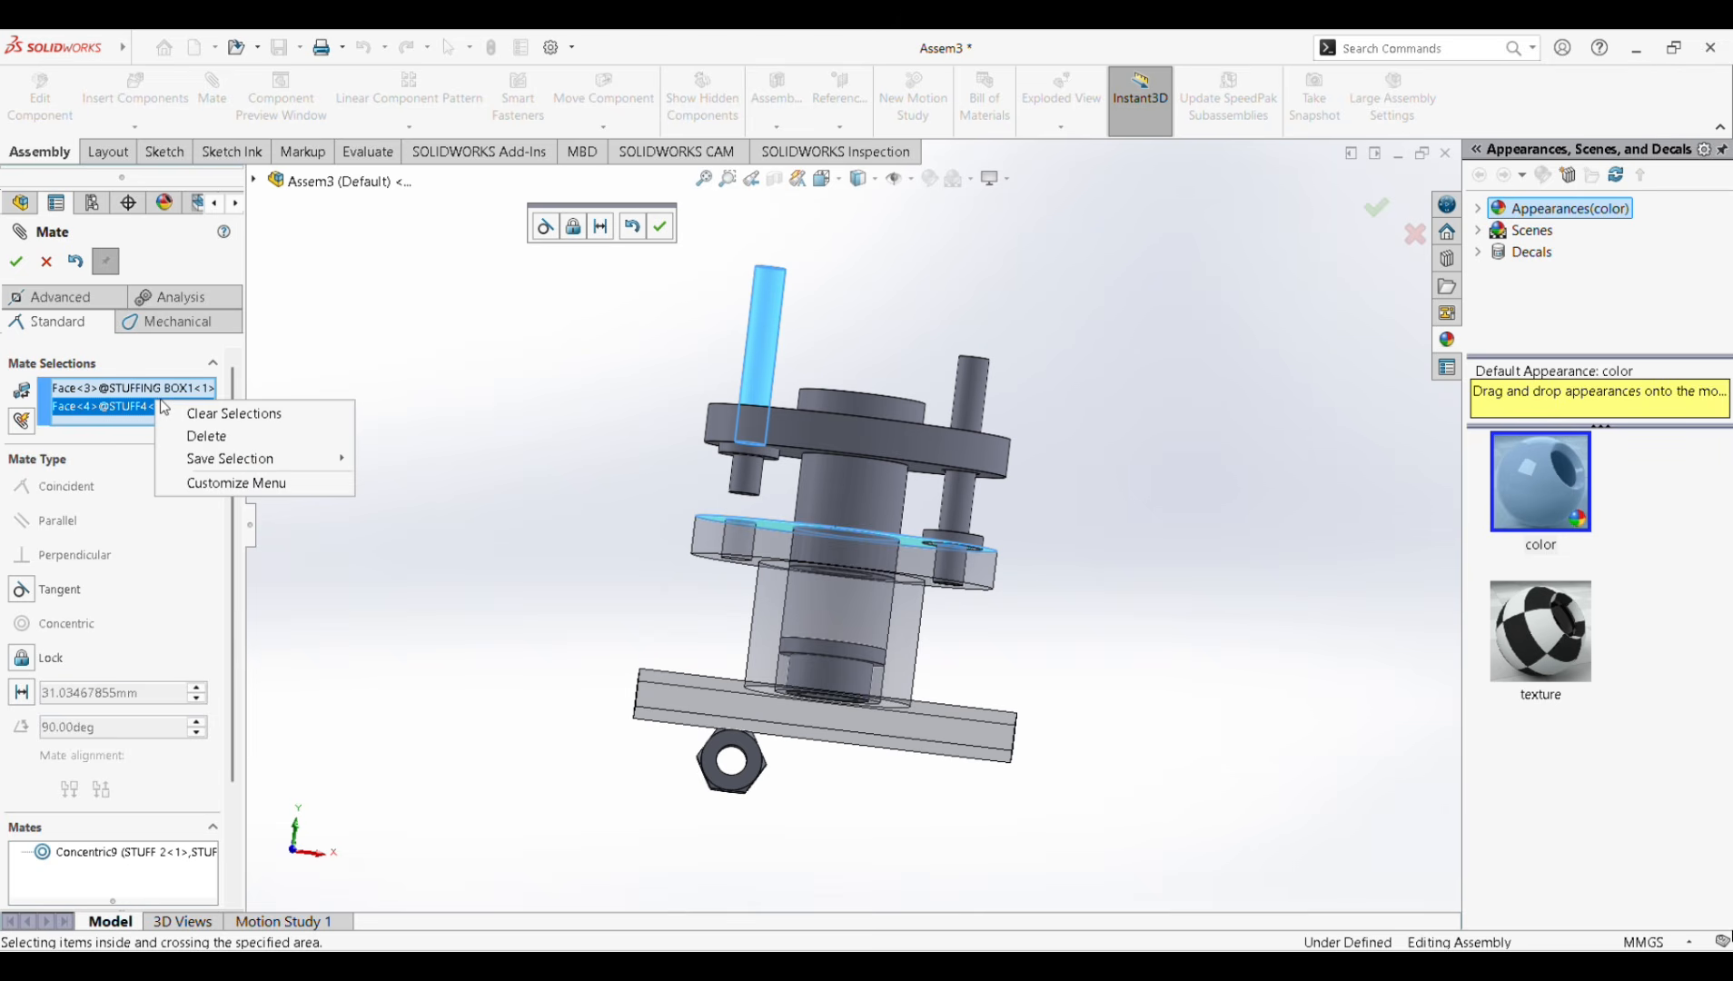
left_click(204, 409)
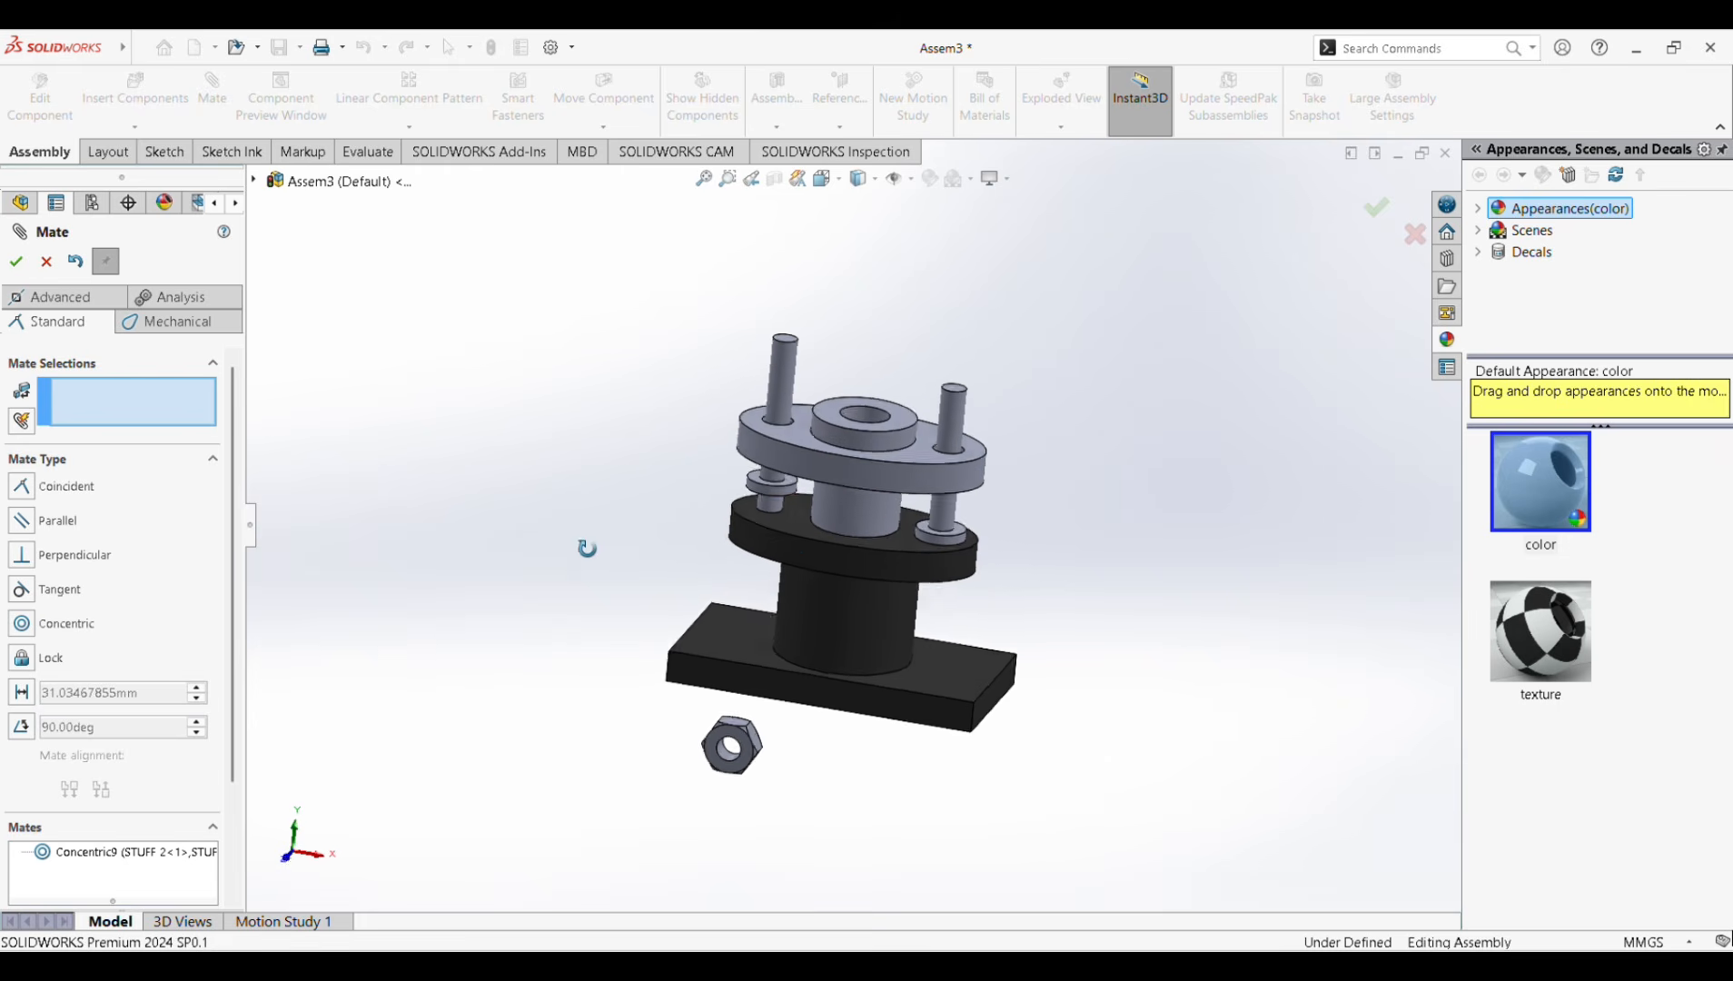
Add a coincident mate between the top face of the stuffing box flange and the collar underside of the new STUFF4.
scroll(789, 527, "down", 5)
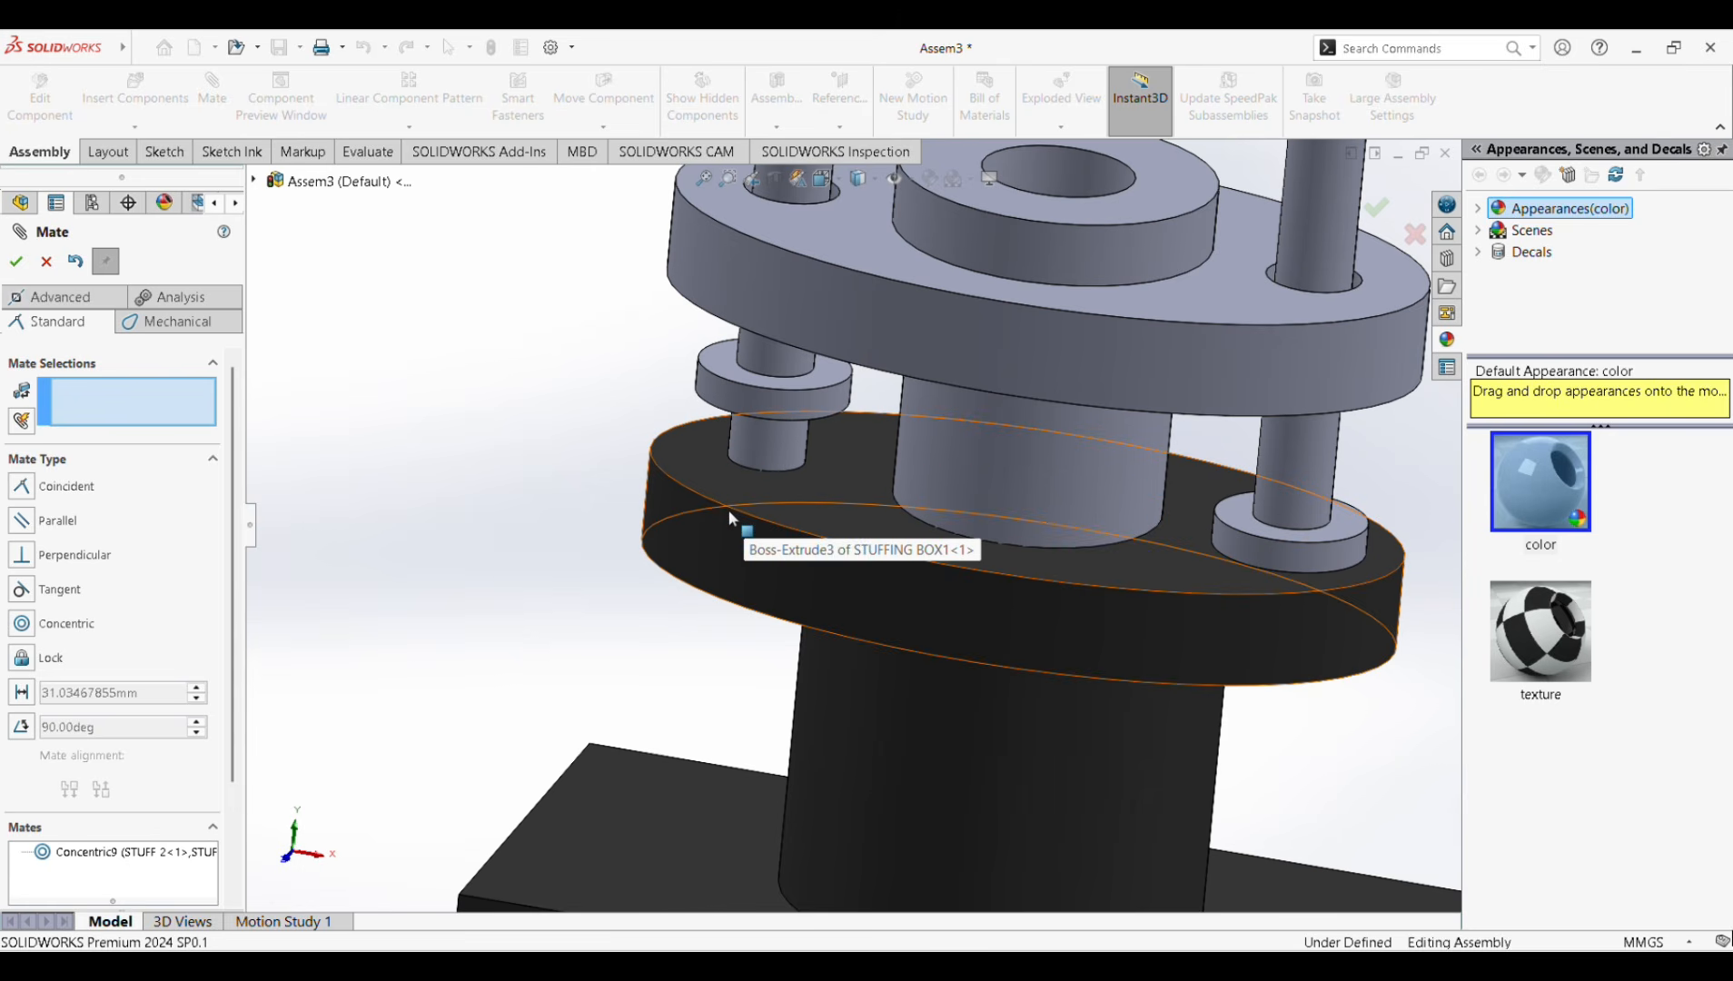
scroll(790, 477, "up", 2)
left_click(817, 486)
middle_click_drag(821, 490, 754, 408)
scroll(732, 395, "down", 5)
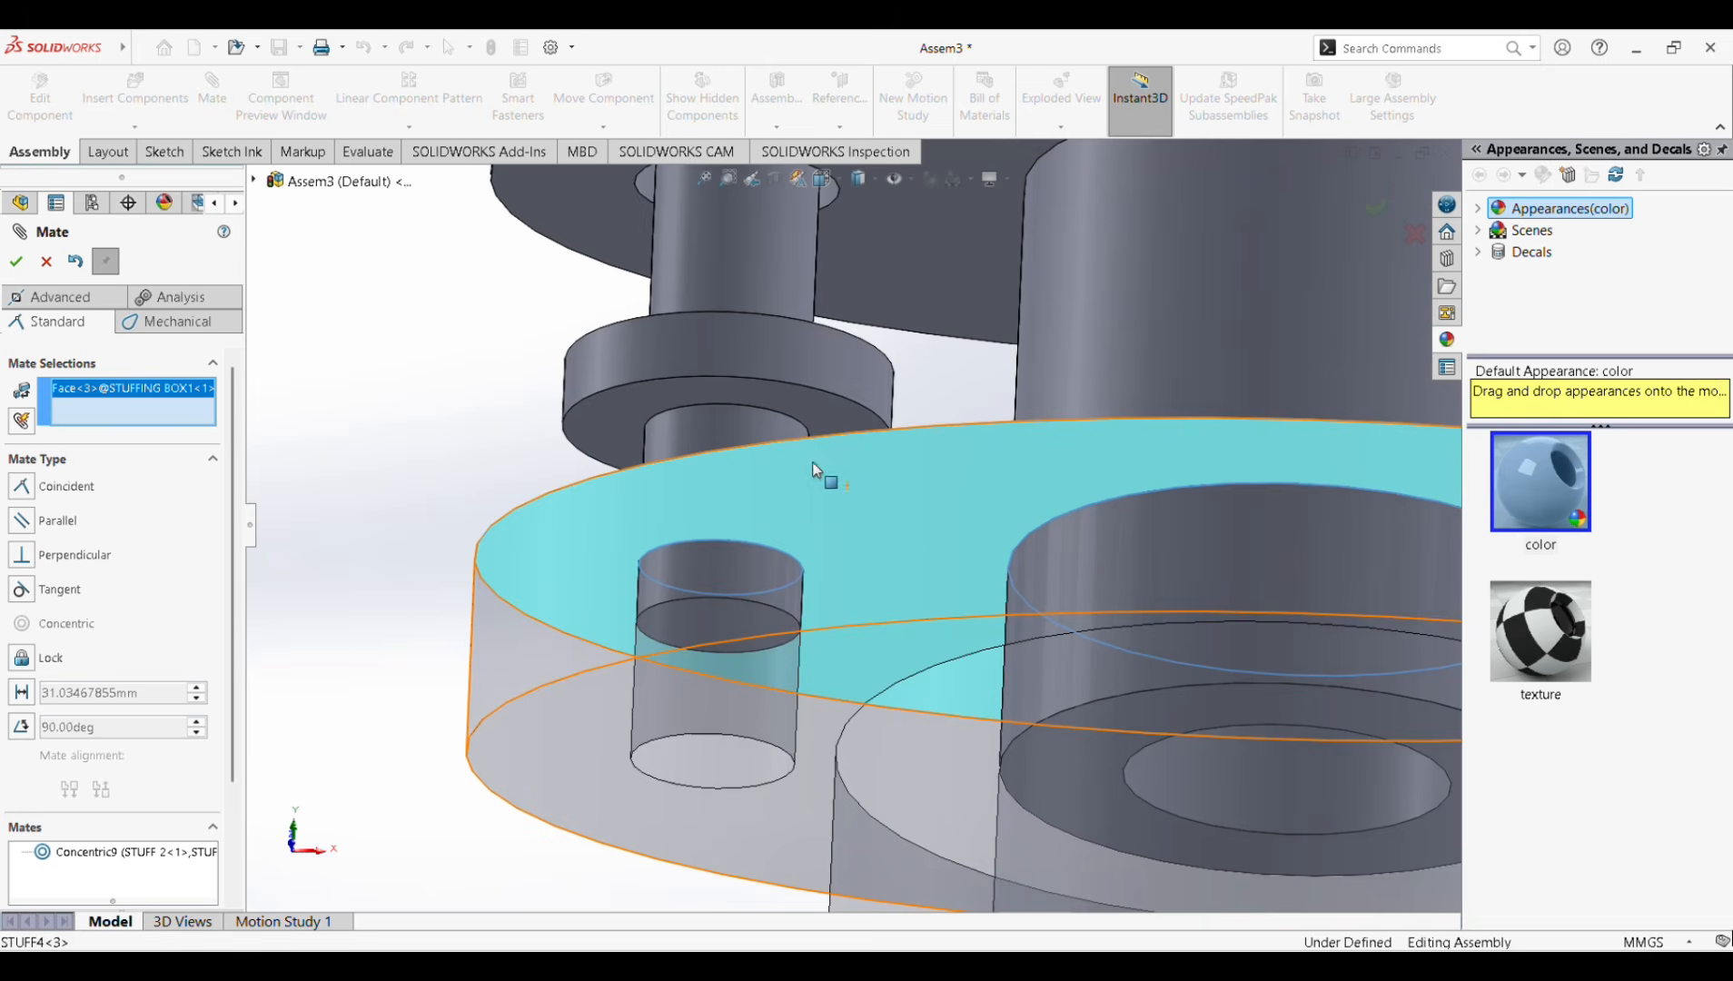
left_click(733, 399)
left_click(990, 388)
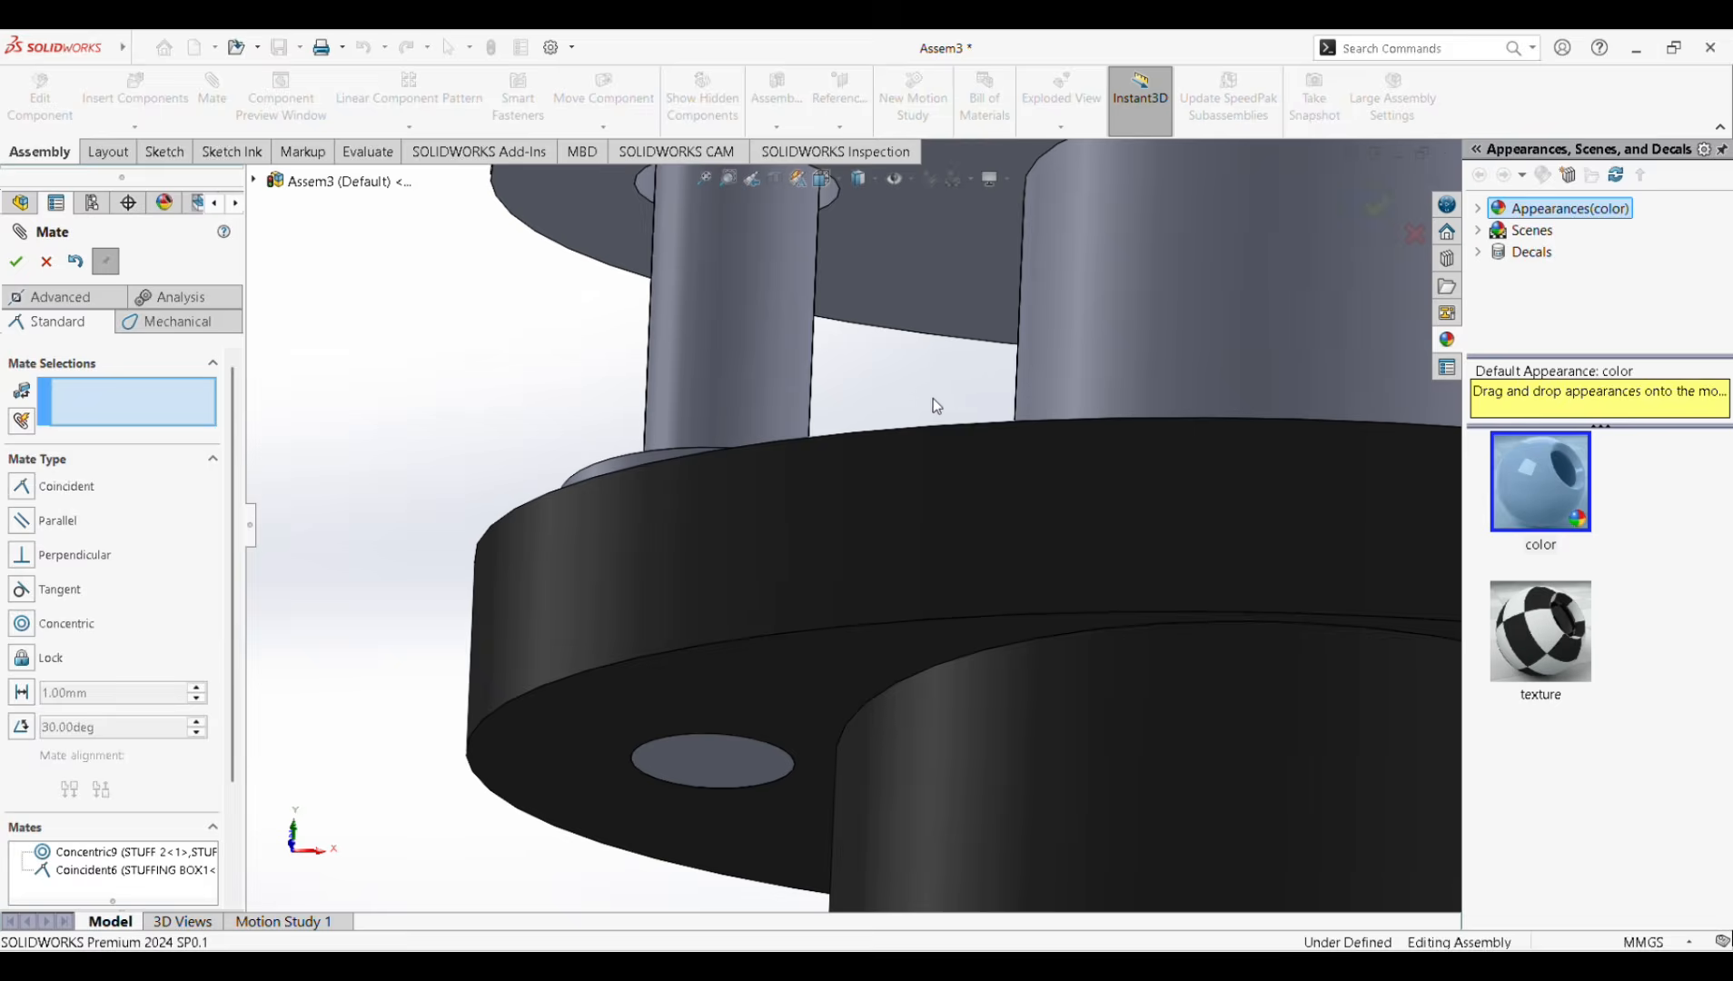
Add a concentric mate between the NUT's hole and the long shank of the newly mated STUFF4.
scroll(897, 487, "up", 6)
scroll(860, 646, "down", 3)
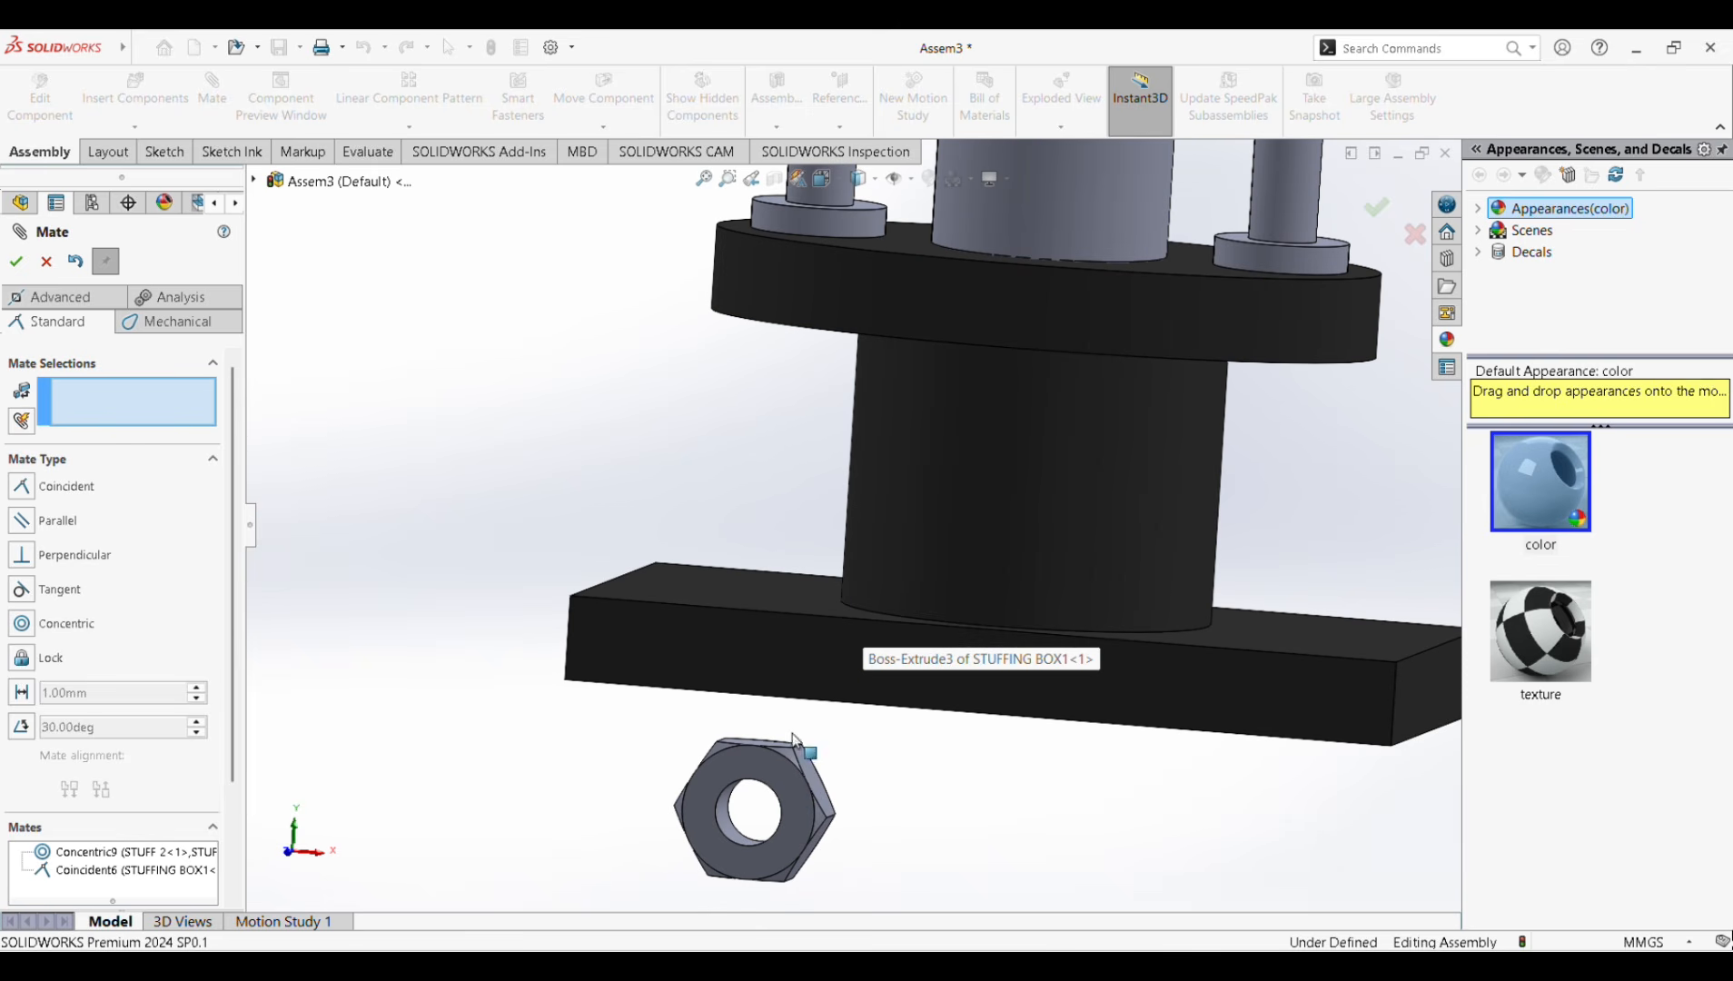
left_click(738, 828)
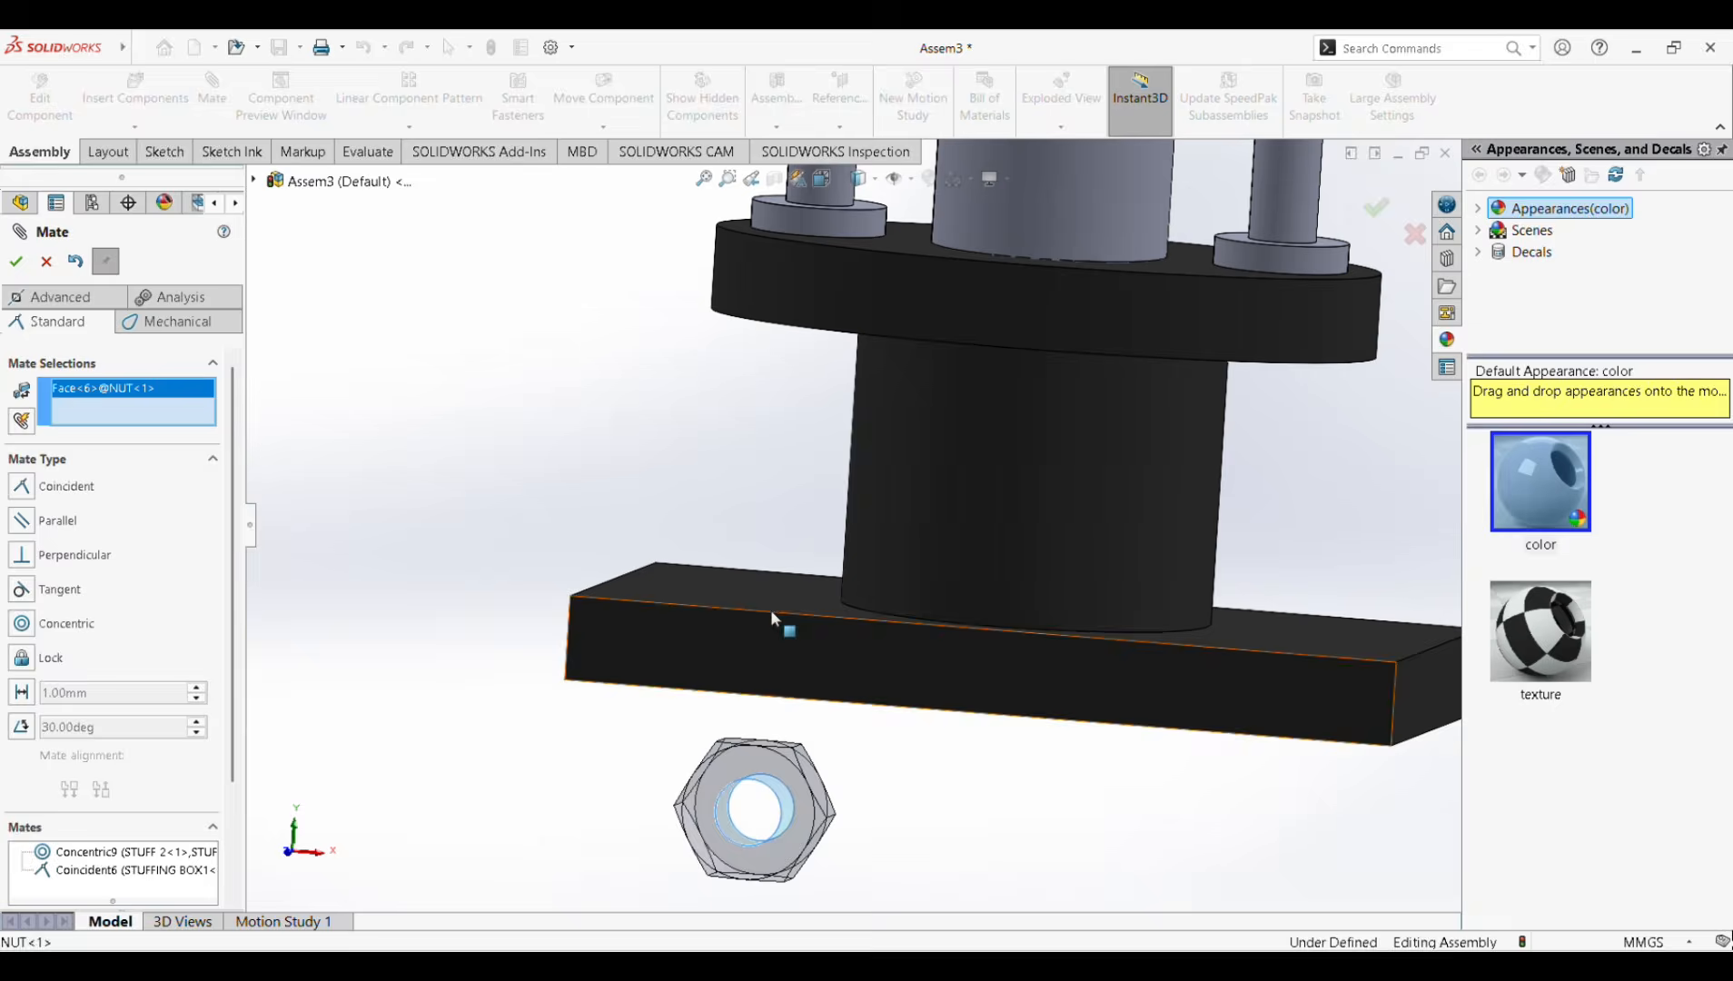
scroll(780, 563, "up", 5)
middle_click_drag(790, 550, 822, 509)
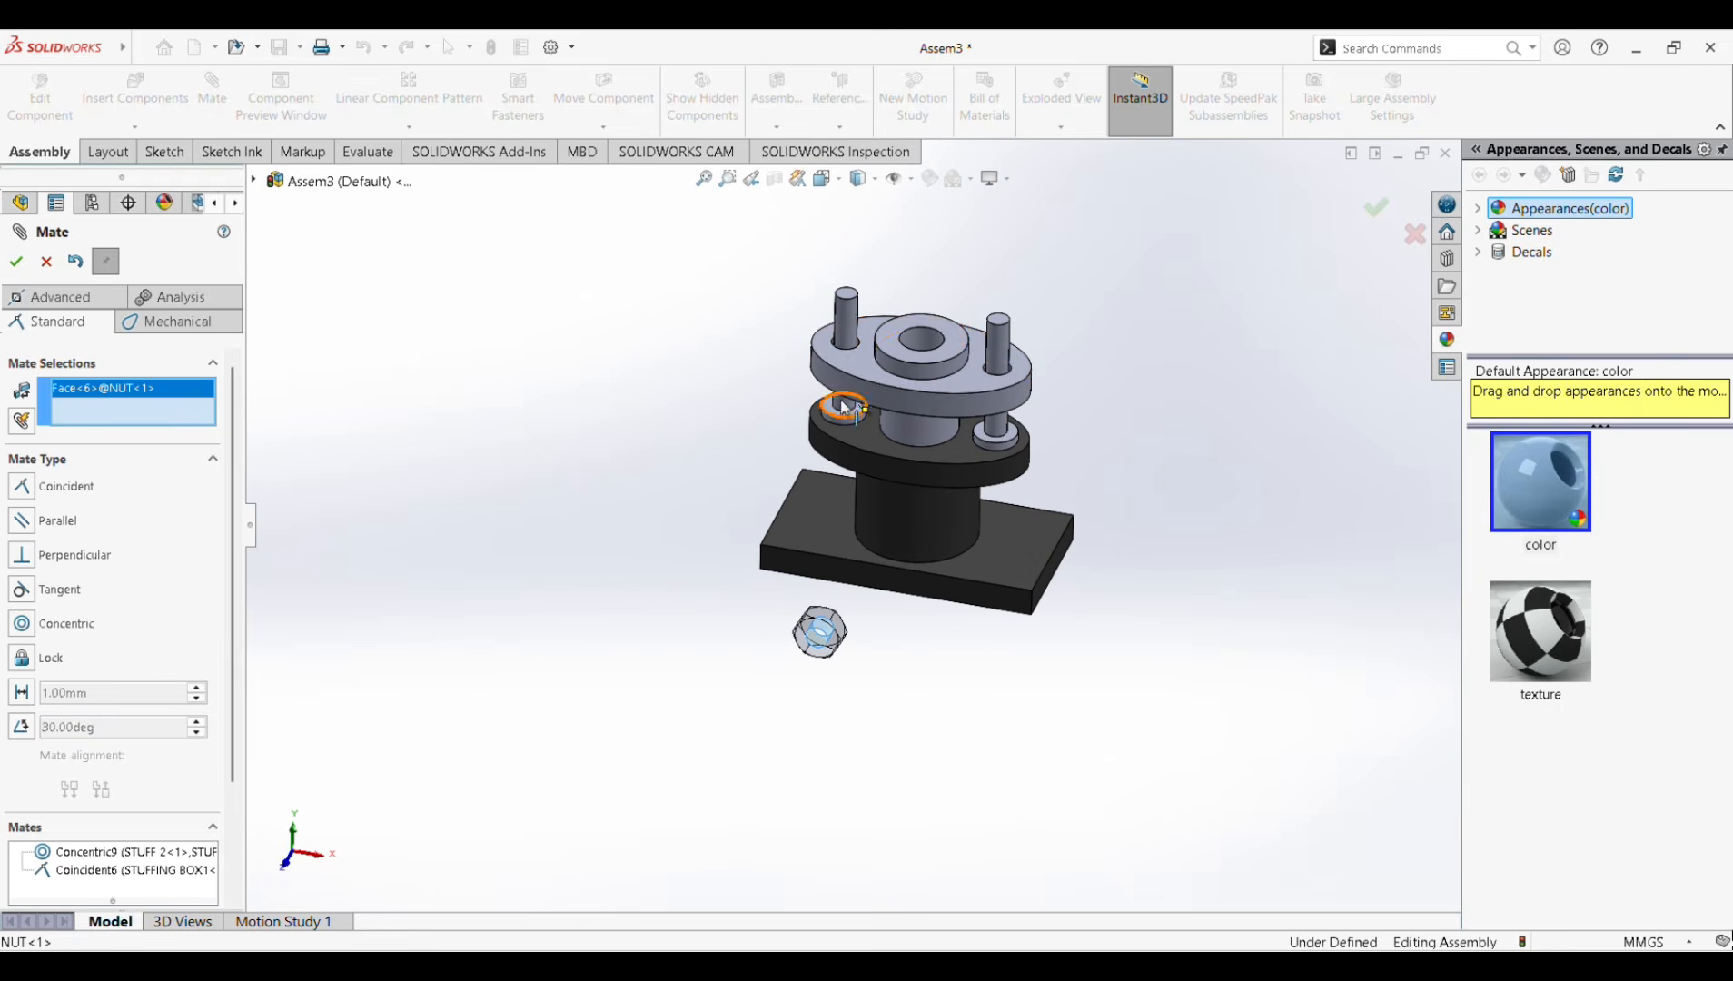
left_click(842, 328)
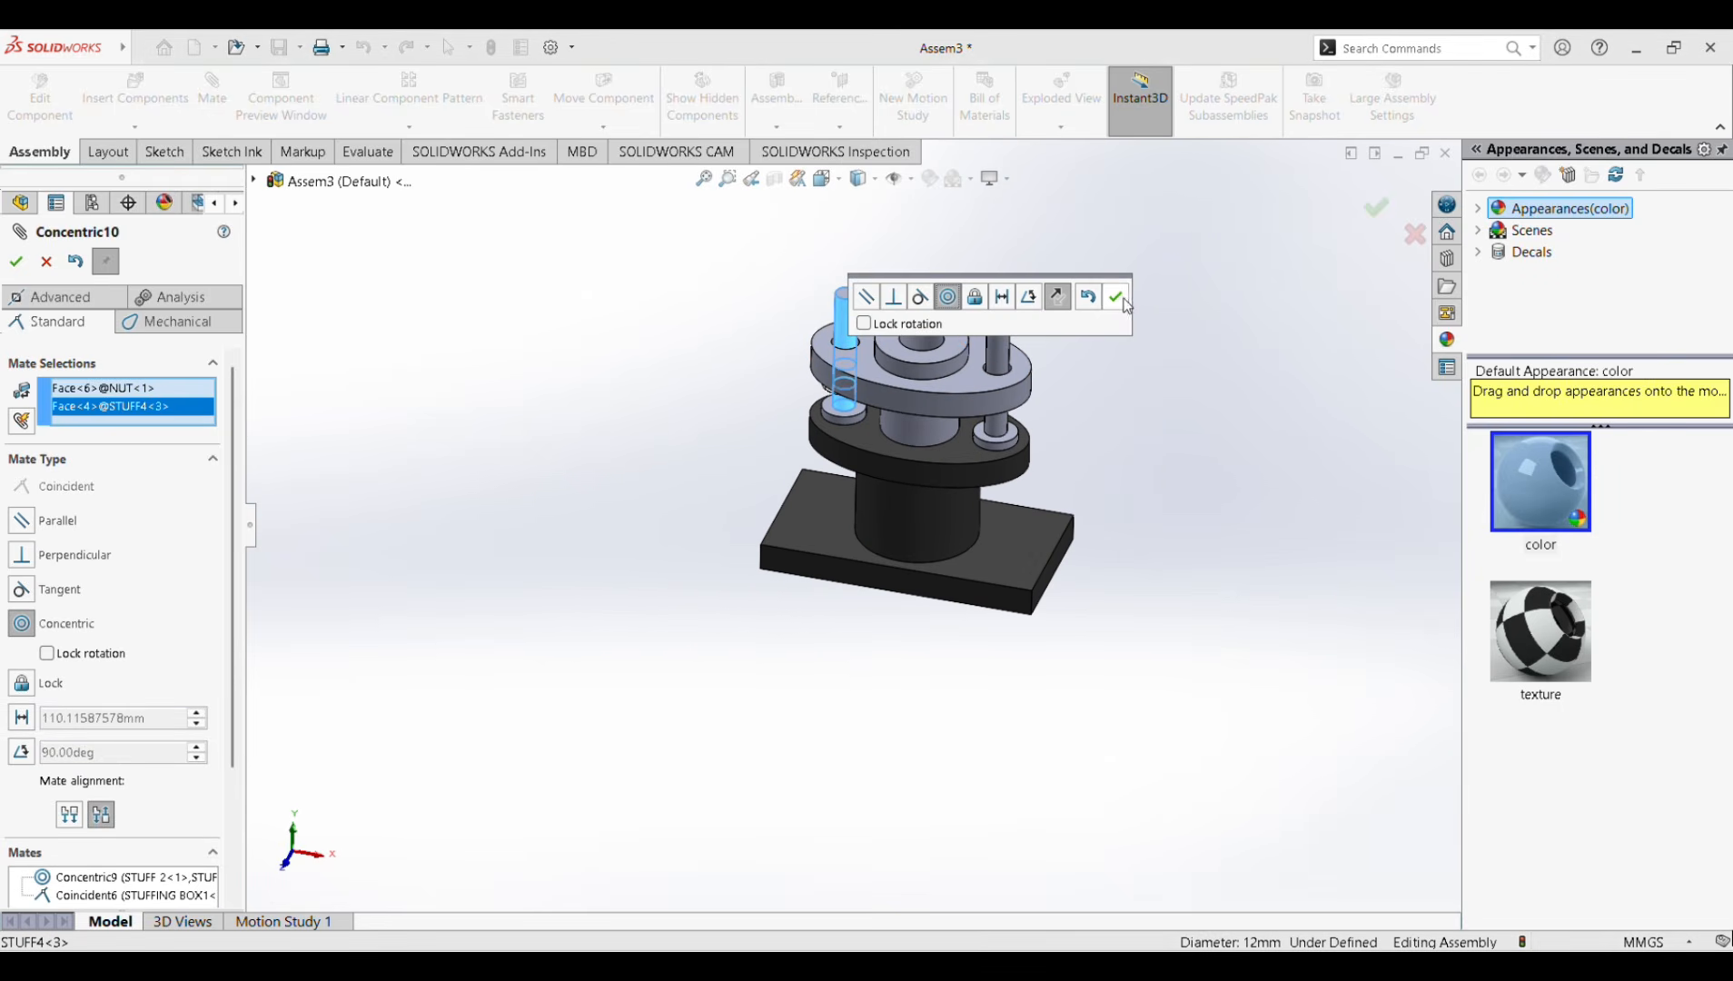
left_click(1115, 297)
Slide the NUT up along its stud until it sits above the STUFF 2 flange.
scroll(989, 376, "up", 2)
scroll(814, 578, "down", 6)
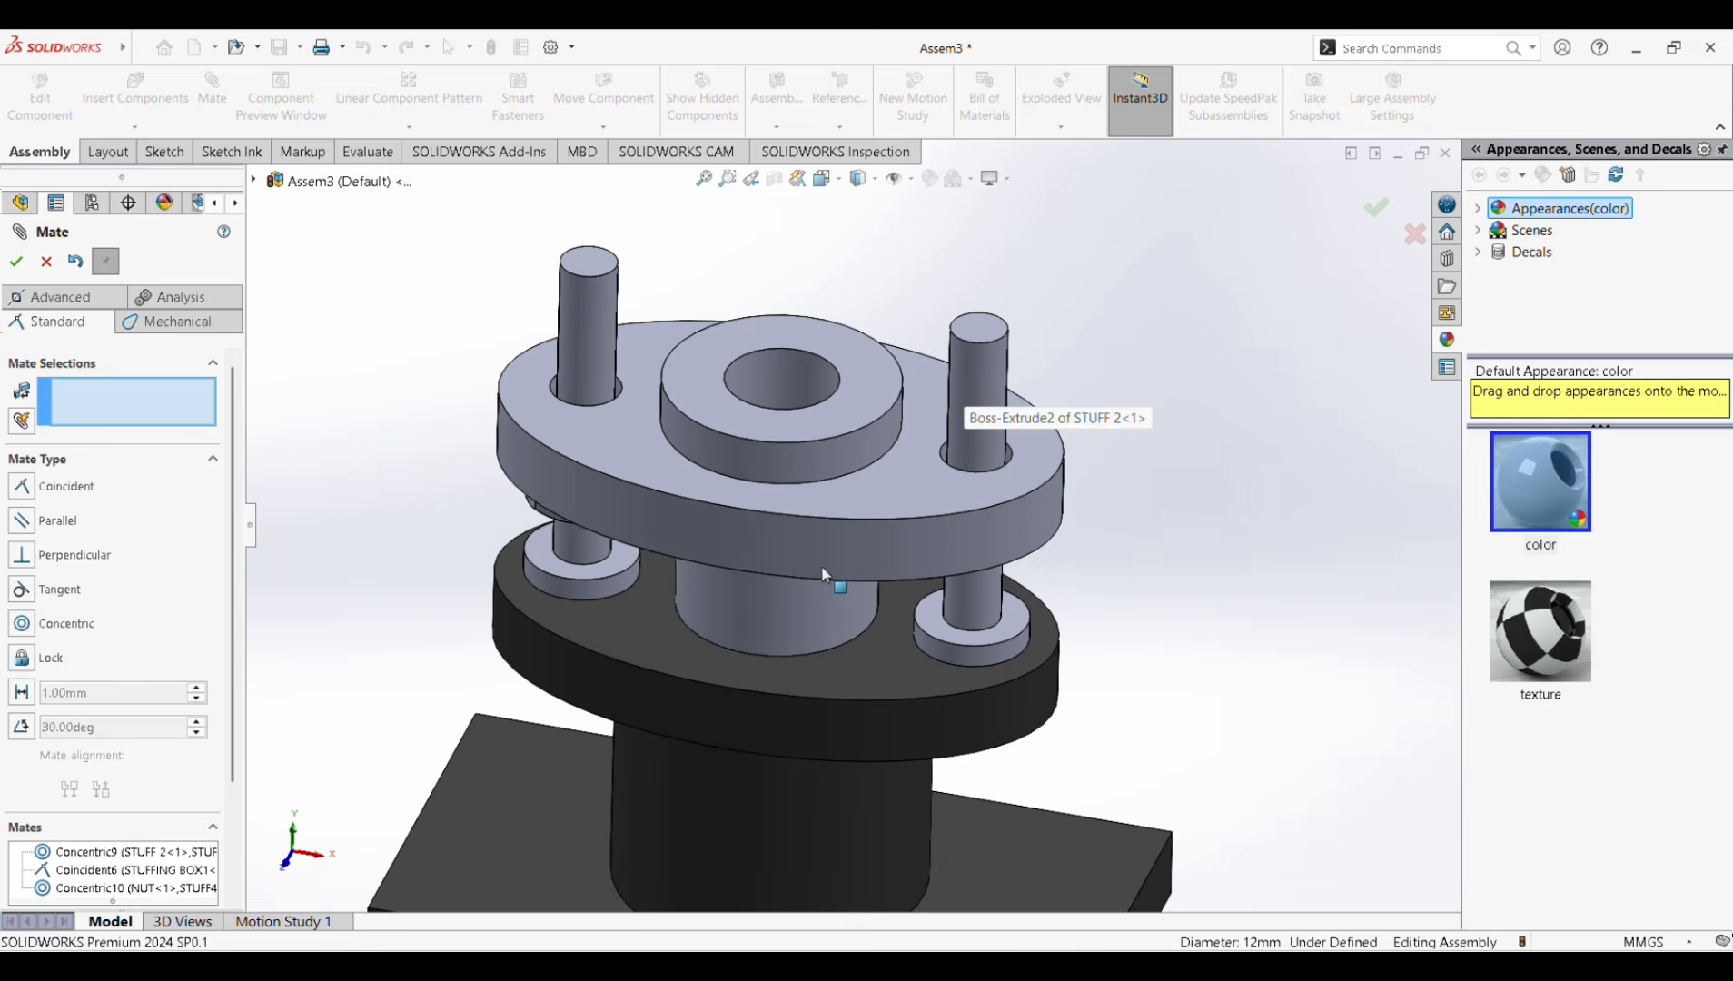
middle_click_drag(823, 574, 549, 561)
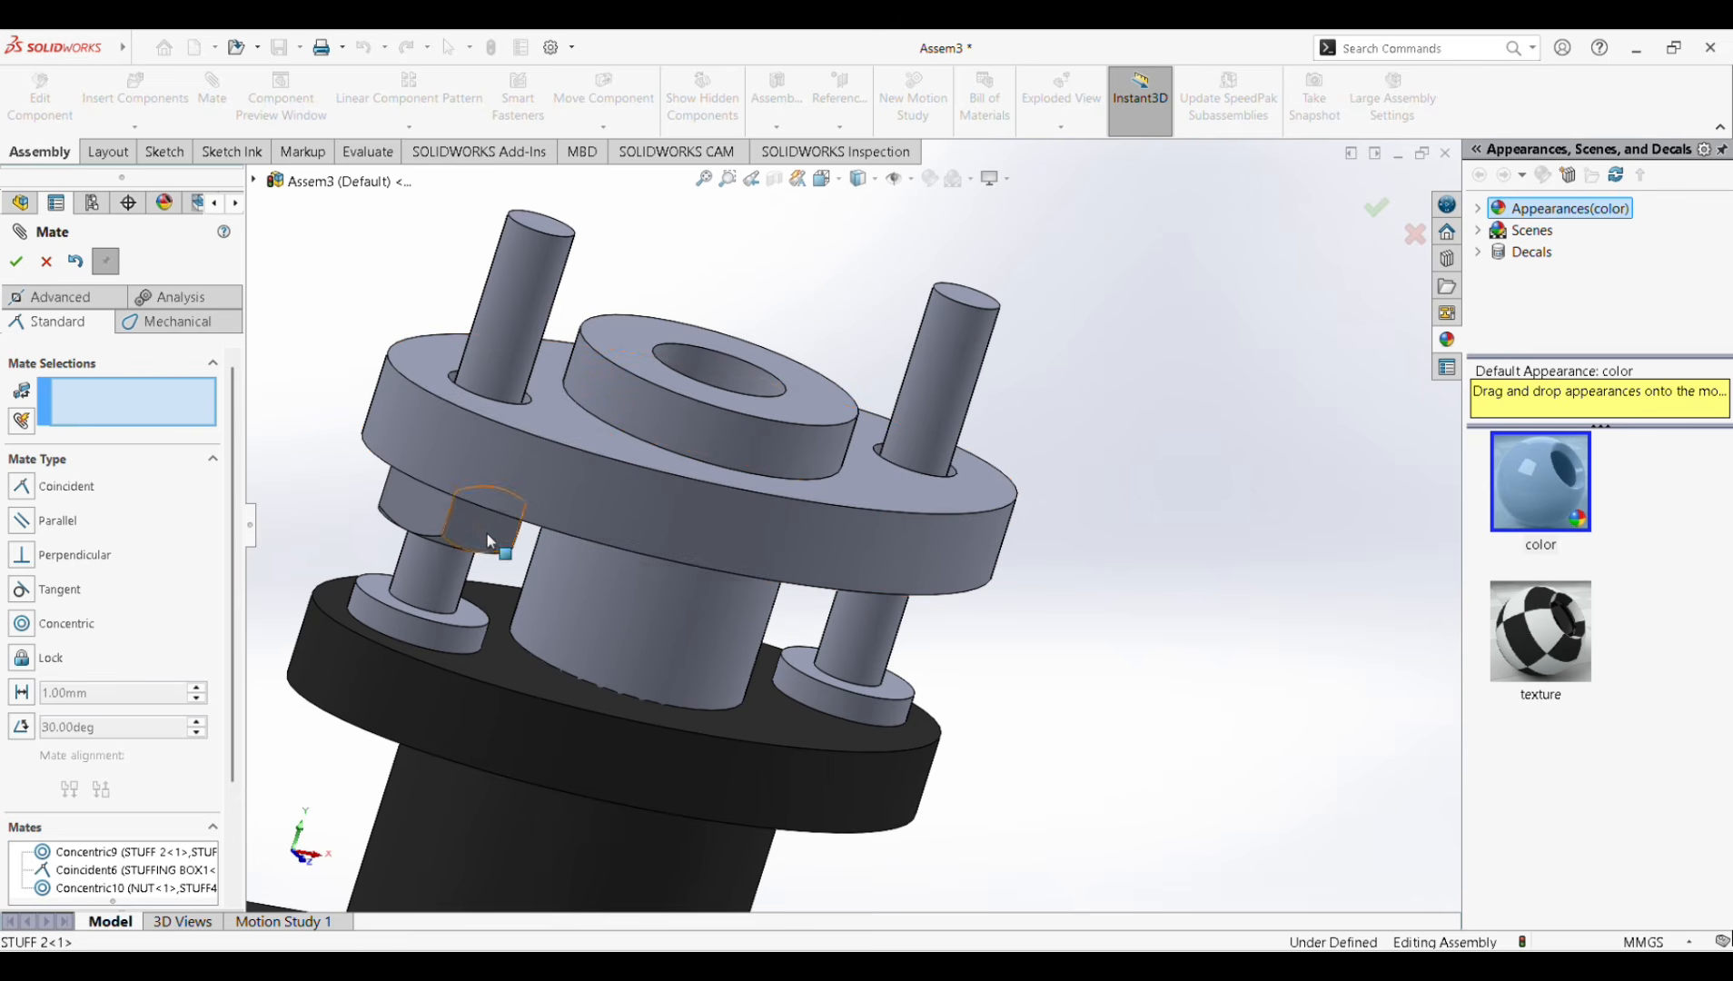
left_click_drag(488, 533, 544, 328)
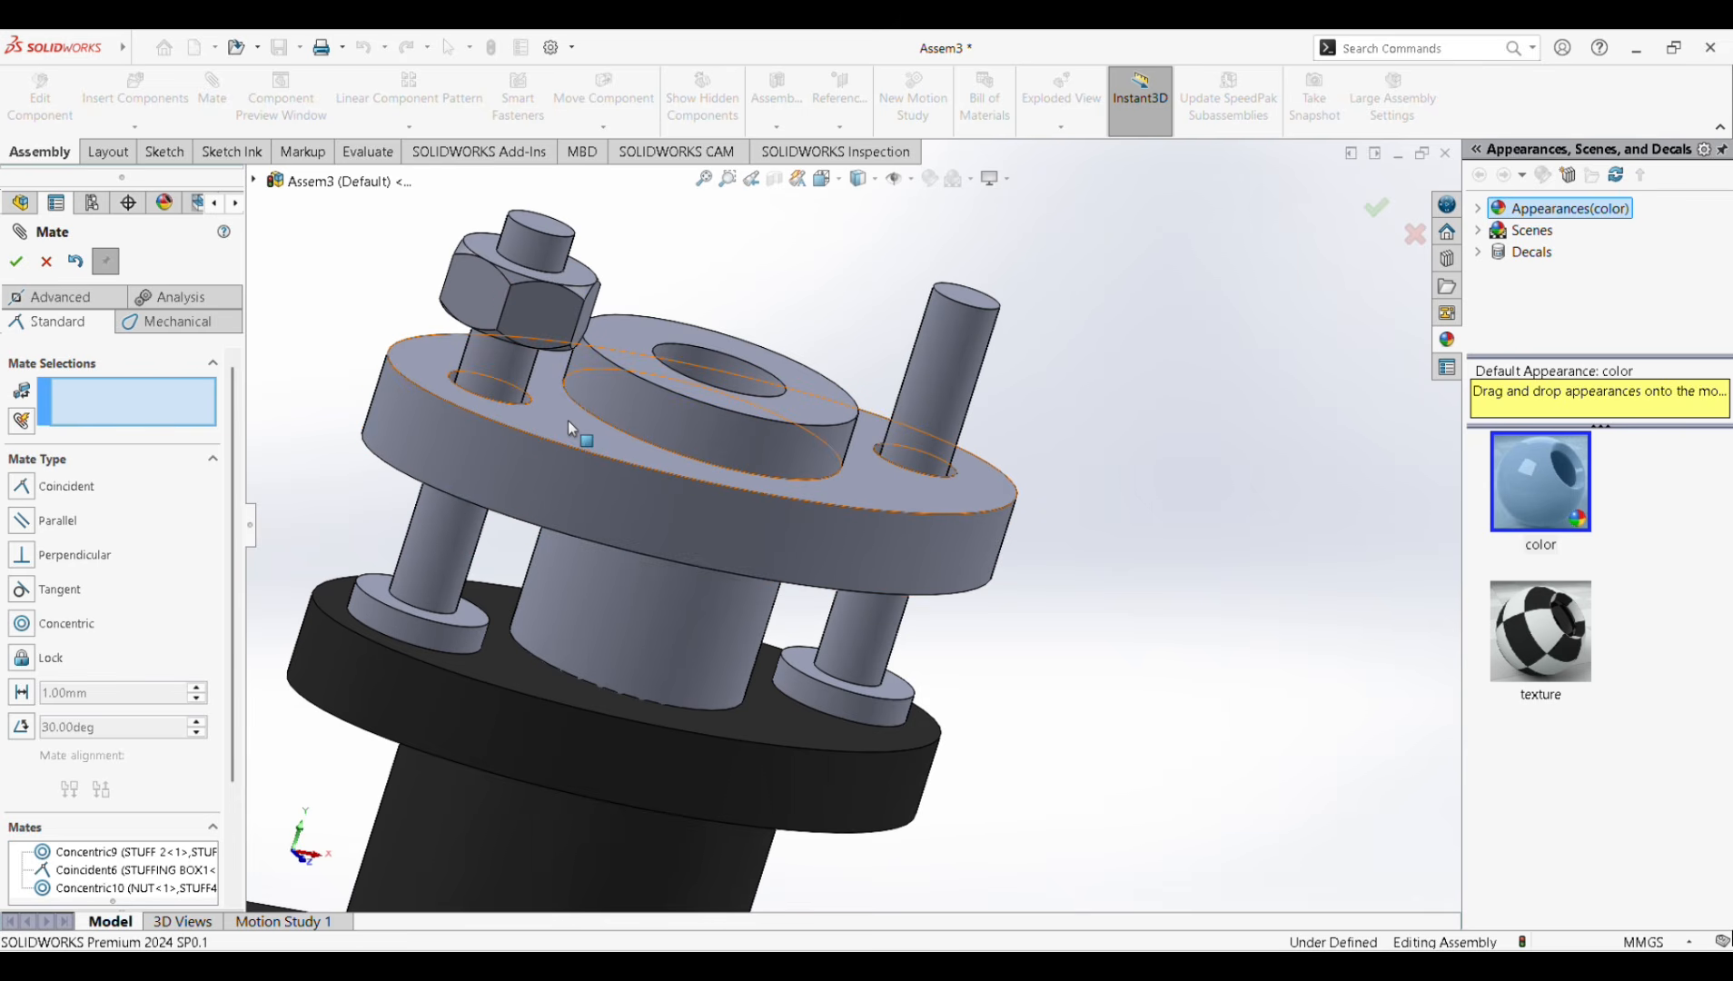
Add a coincident mate between the top face of the STUFF 2 flange and the NUT's underside, and finish mating.
left_click(557, 390)
middle_click_drag(556, 389, 575, 265)
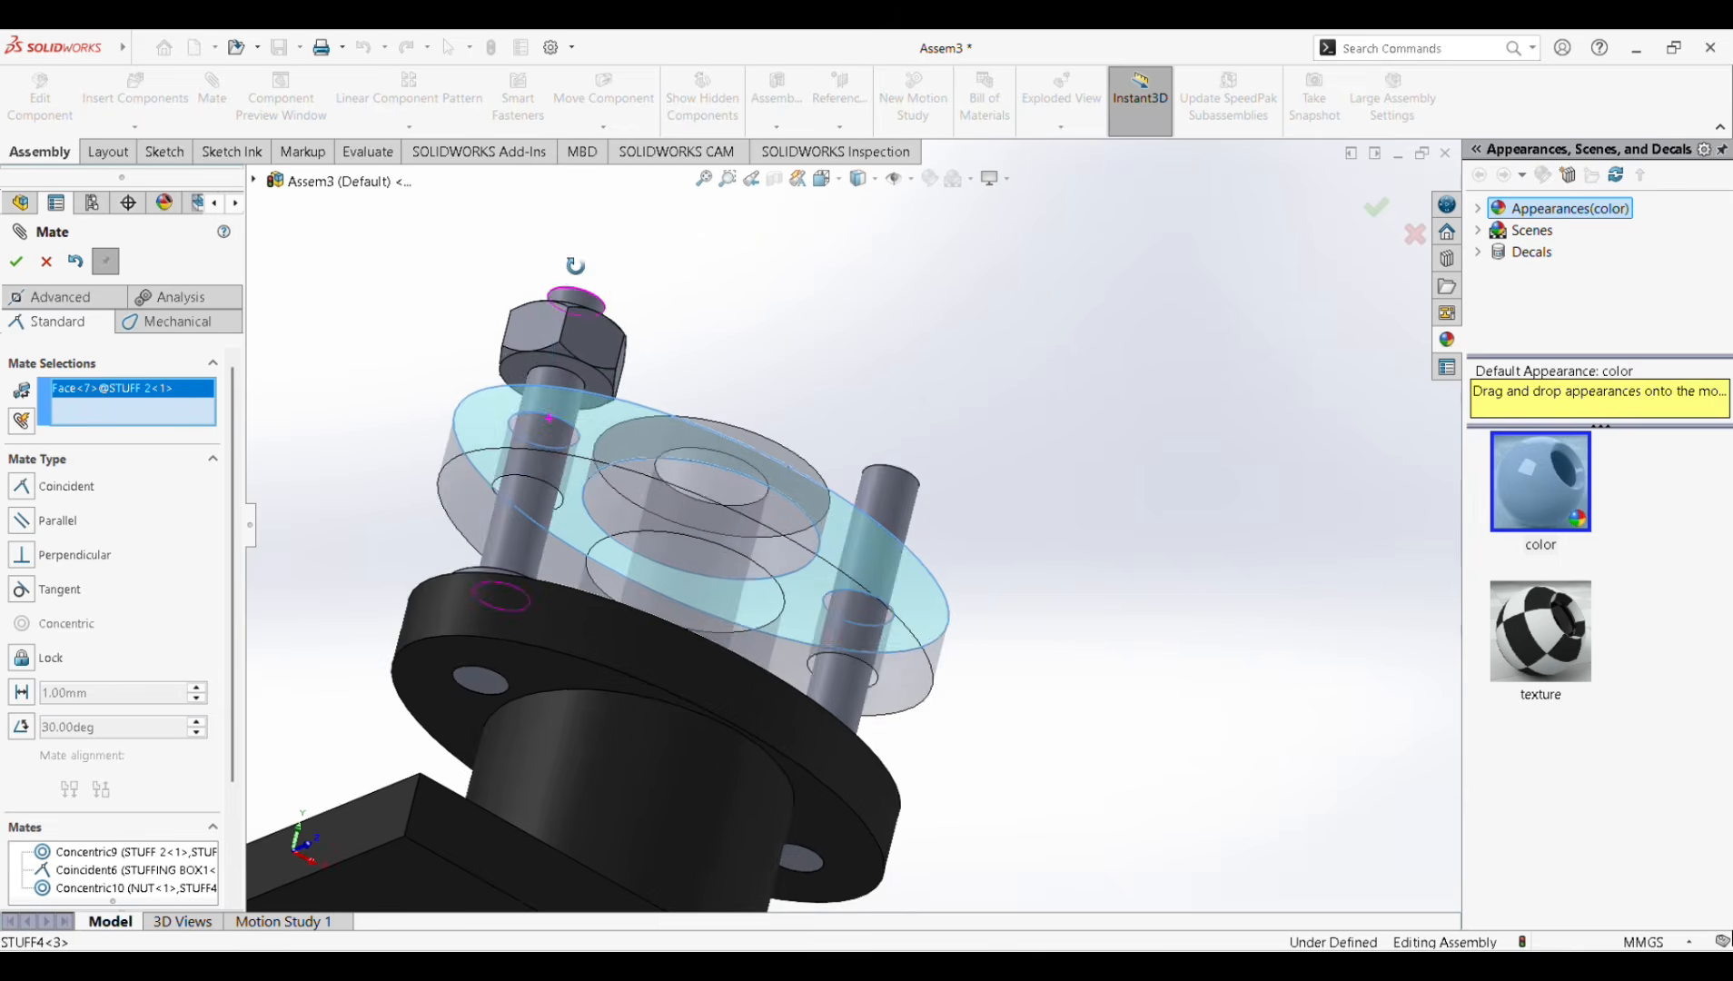
scroll(583, 371, "down", 6)
left_click(756, 536)
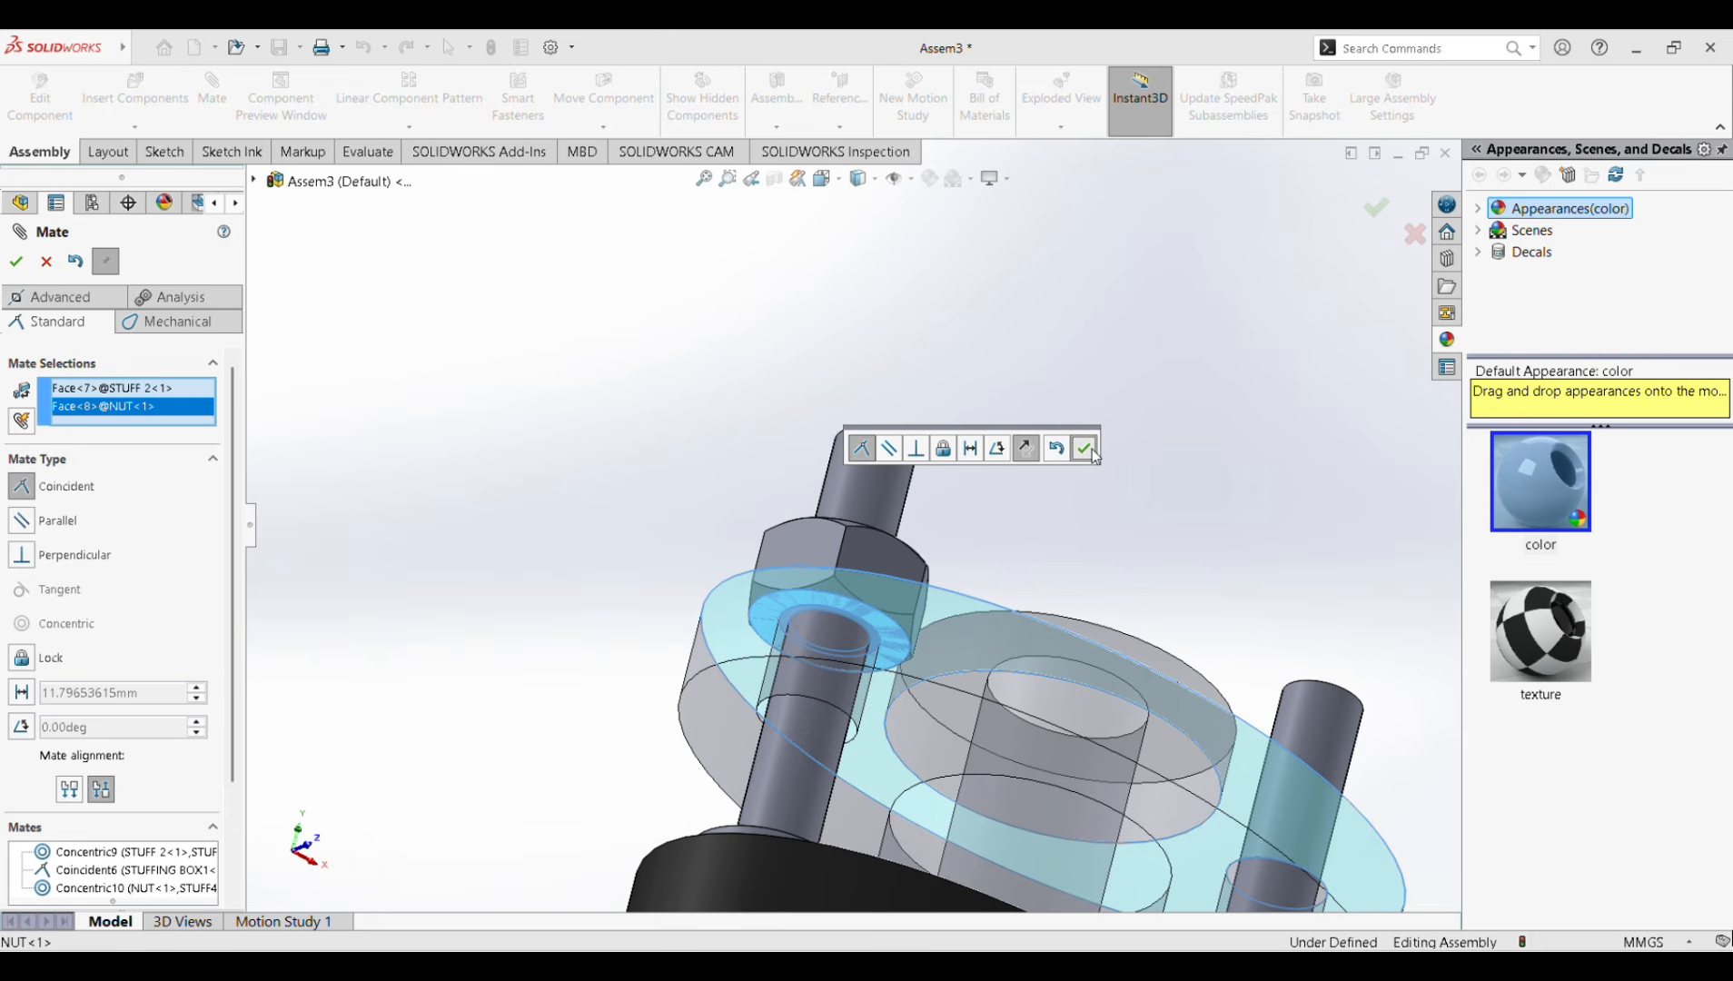
left_click(1083, 448)
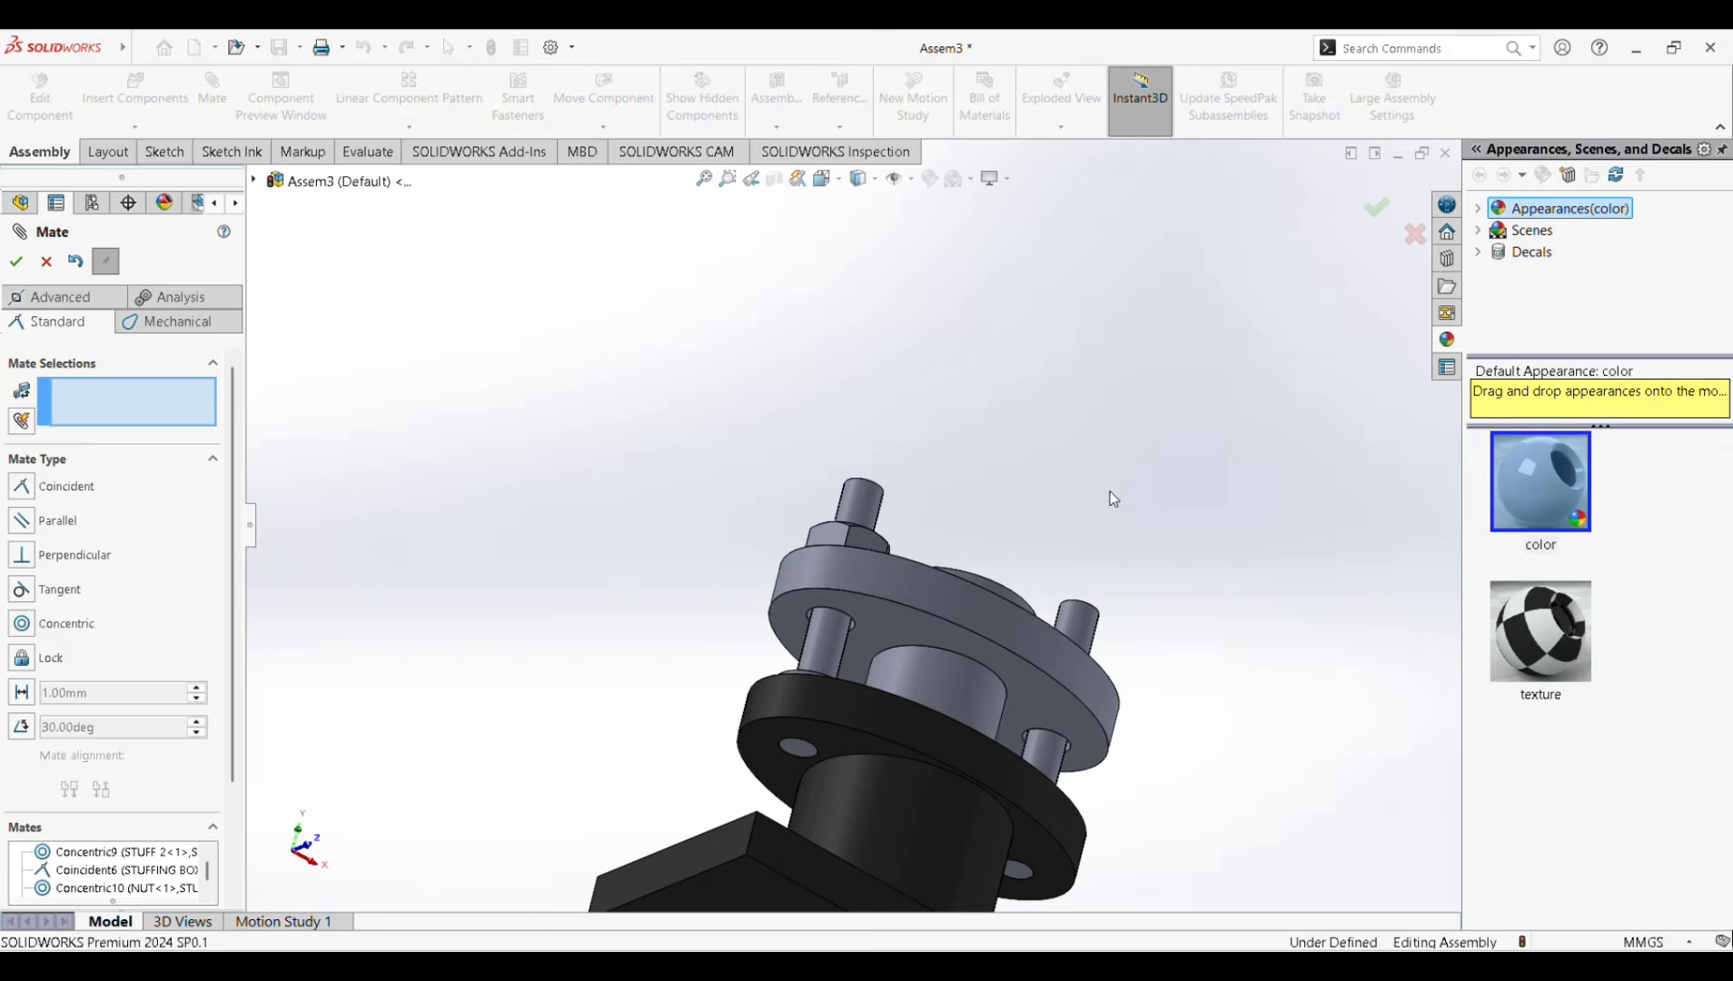
left_click(17, 262)
Insert a second NUT into the assembly above the stud that has no nut.
left_click(134, 91)
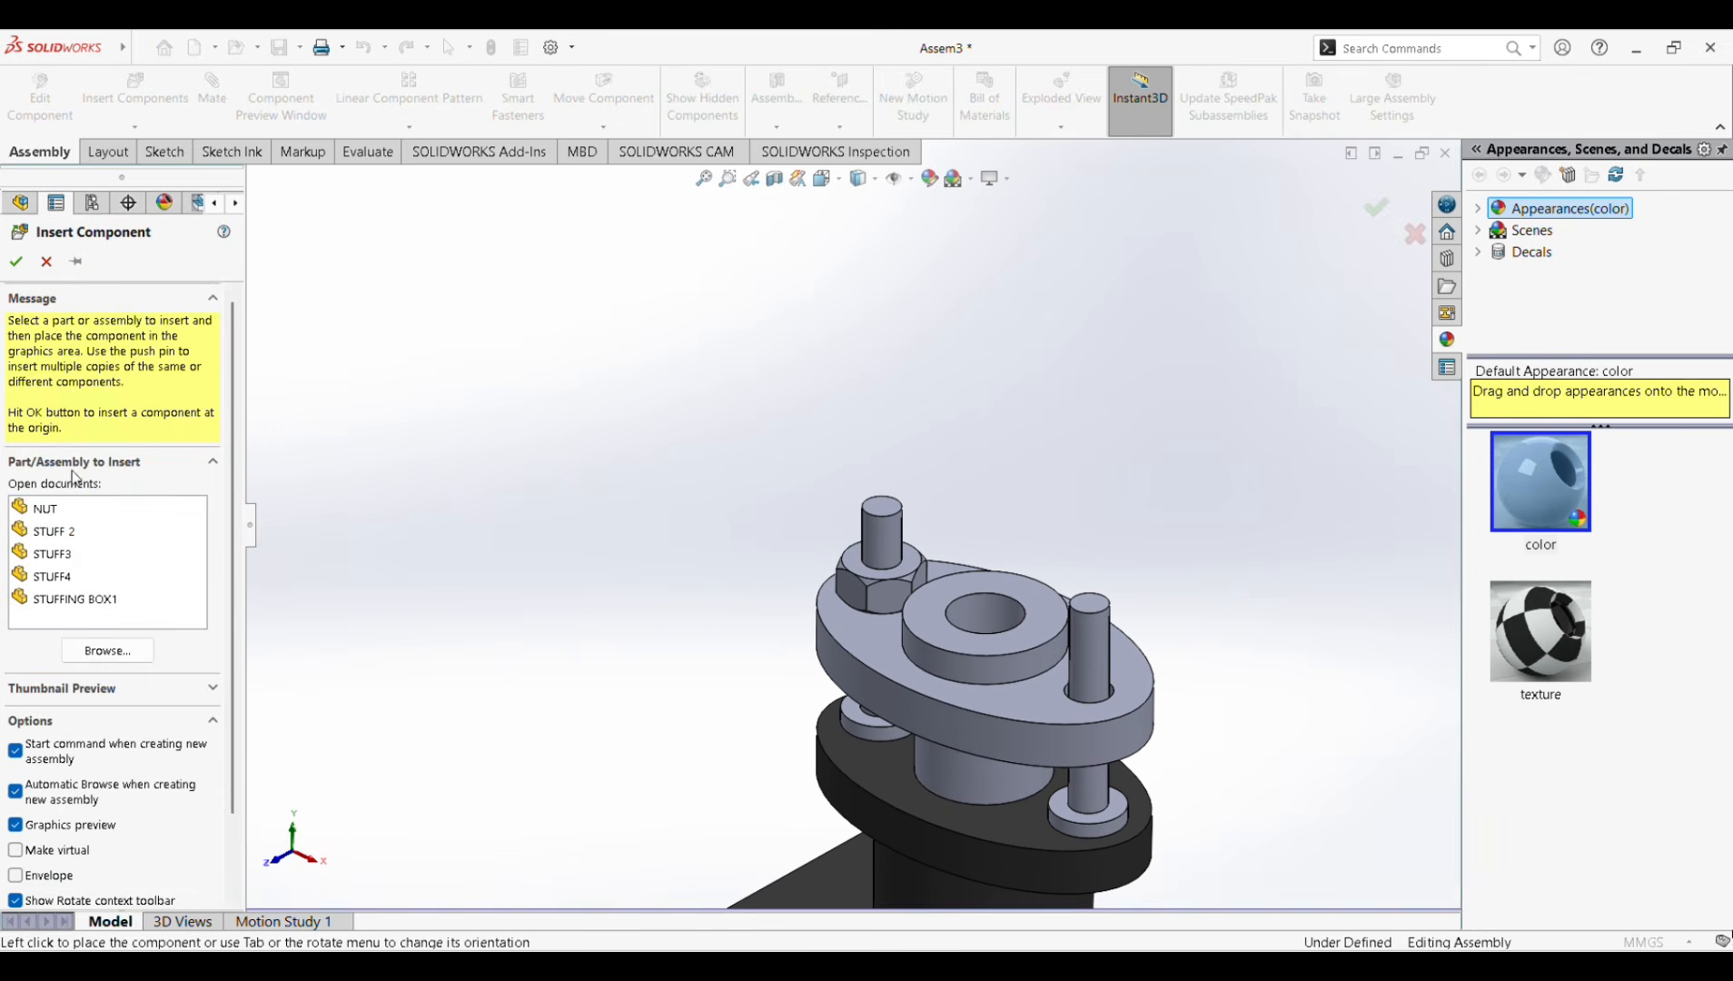
left_click(51, 509)
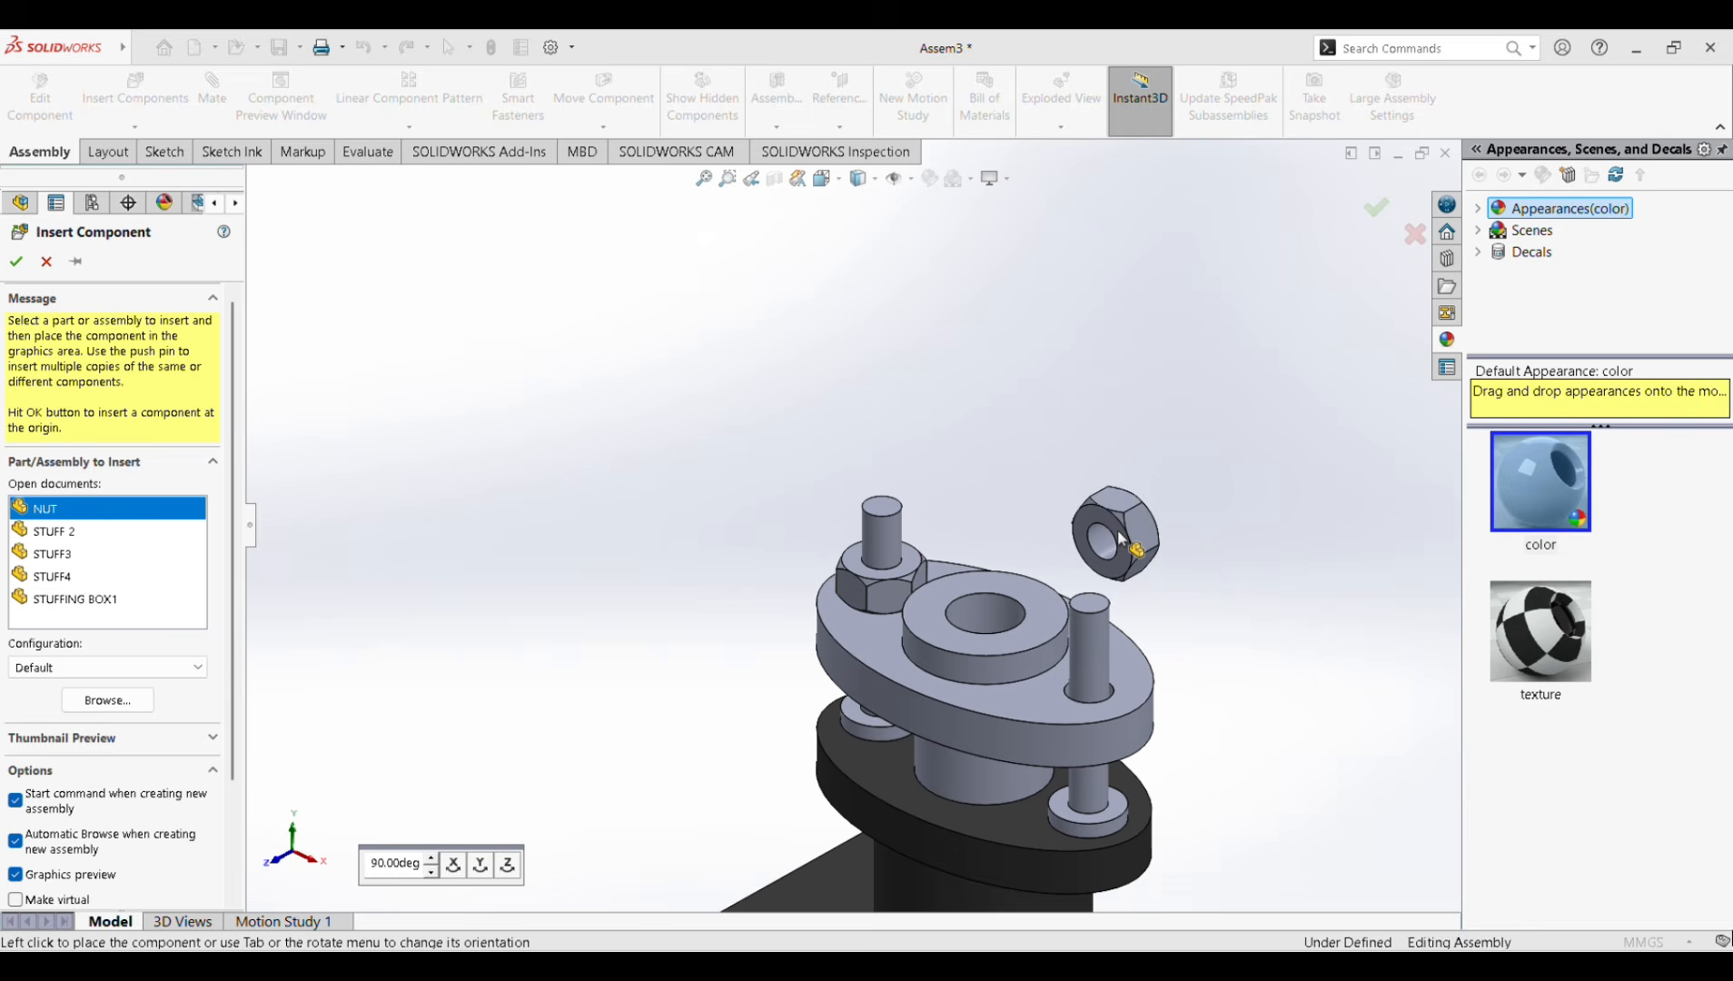
left_click(414, 214)
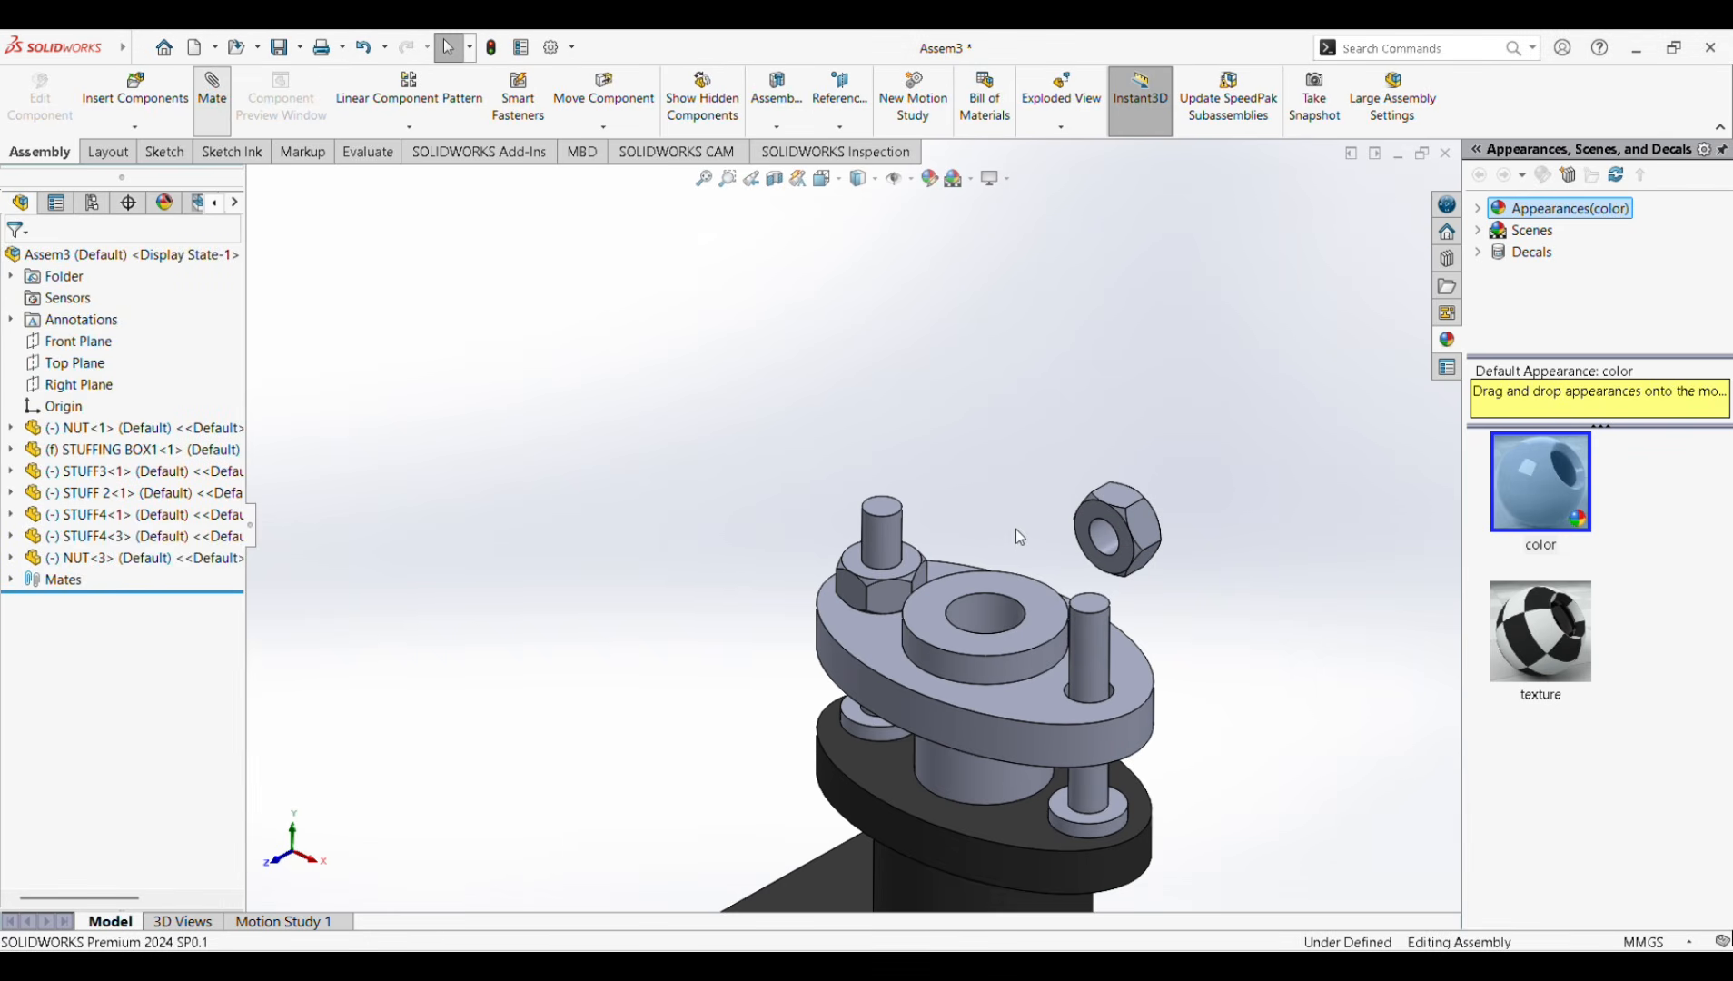
scroll(1120, 548, "down", 3)
left_click(1087, 541)
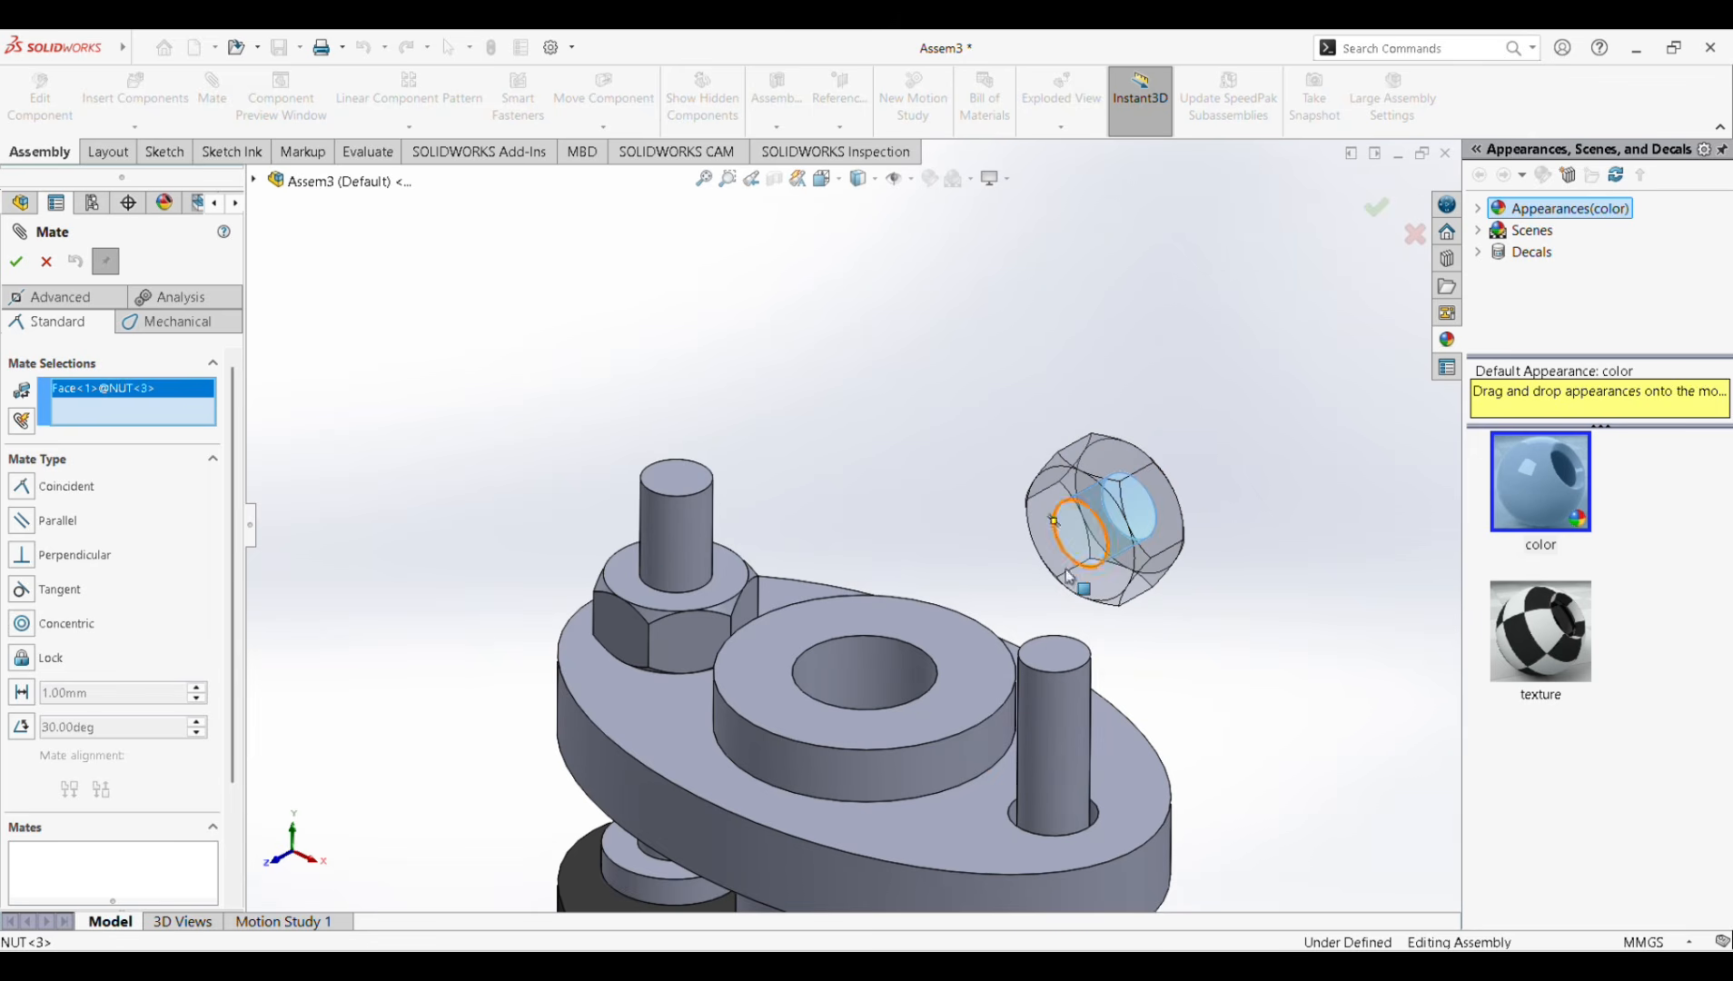
left_click(972, 811)
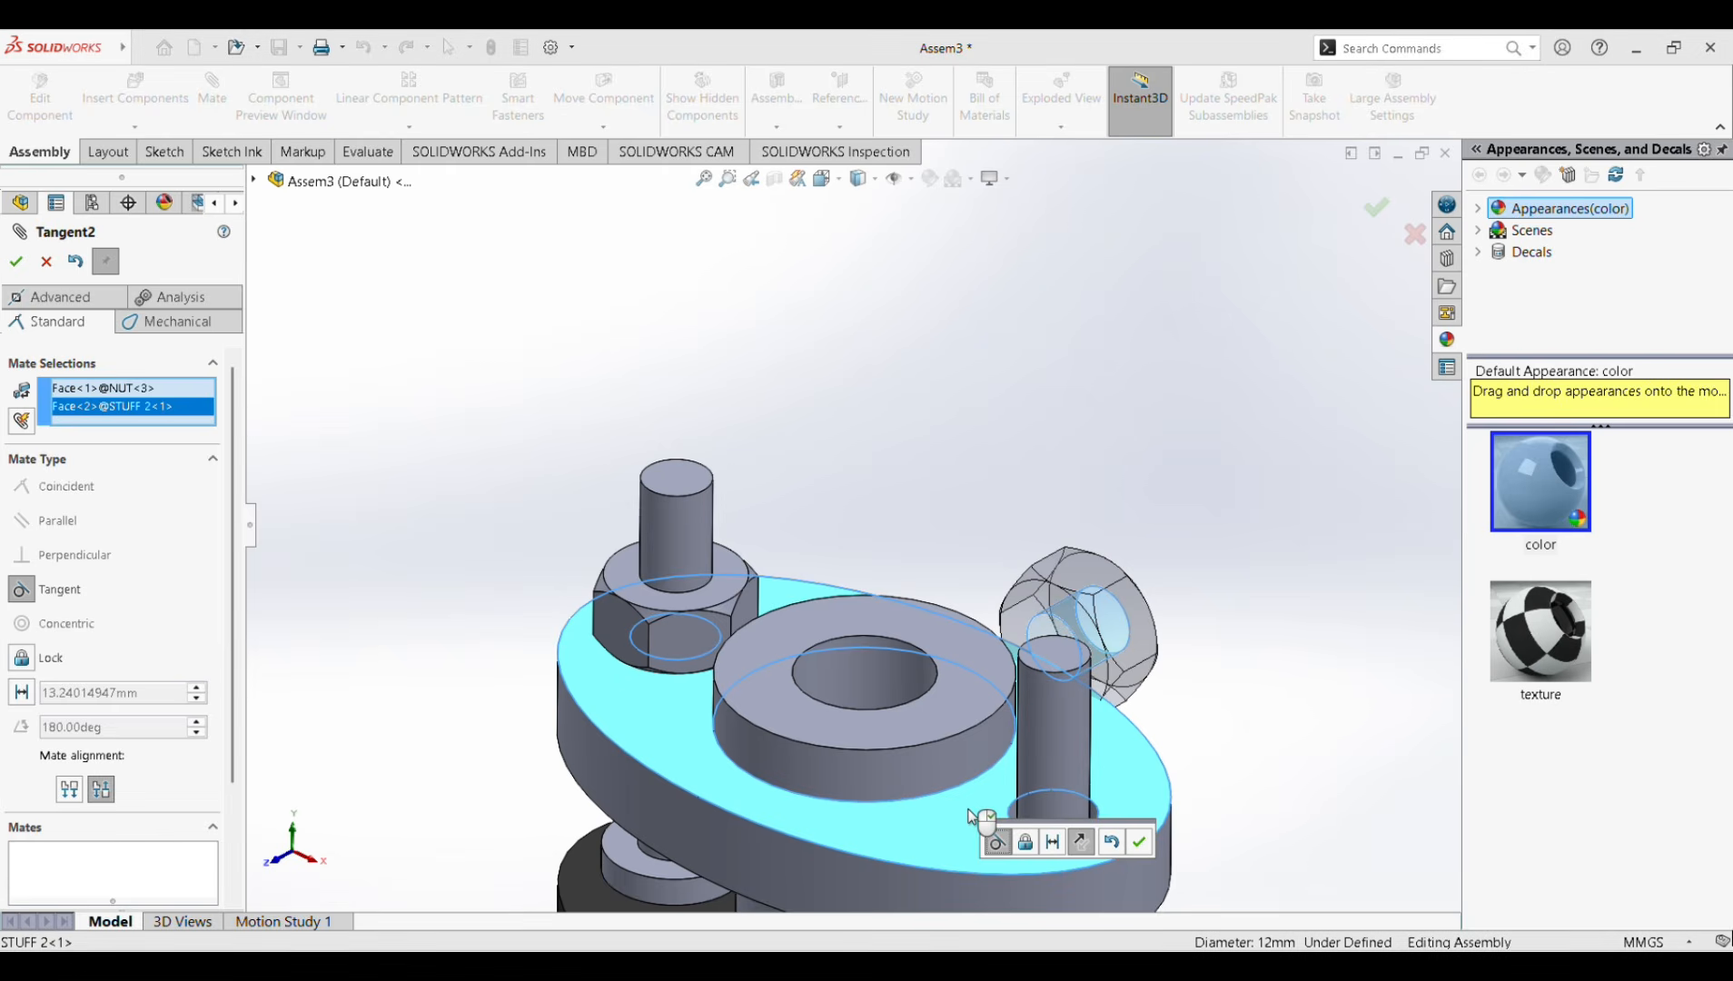
right_click(126, 409)
left_click(277, 421)
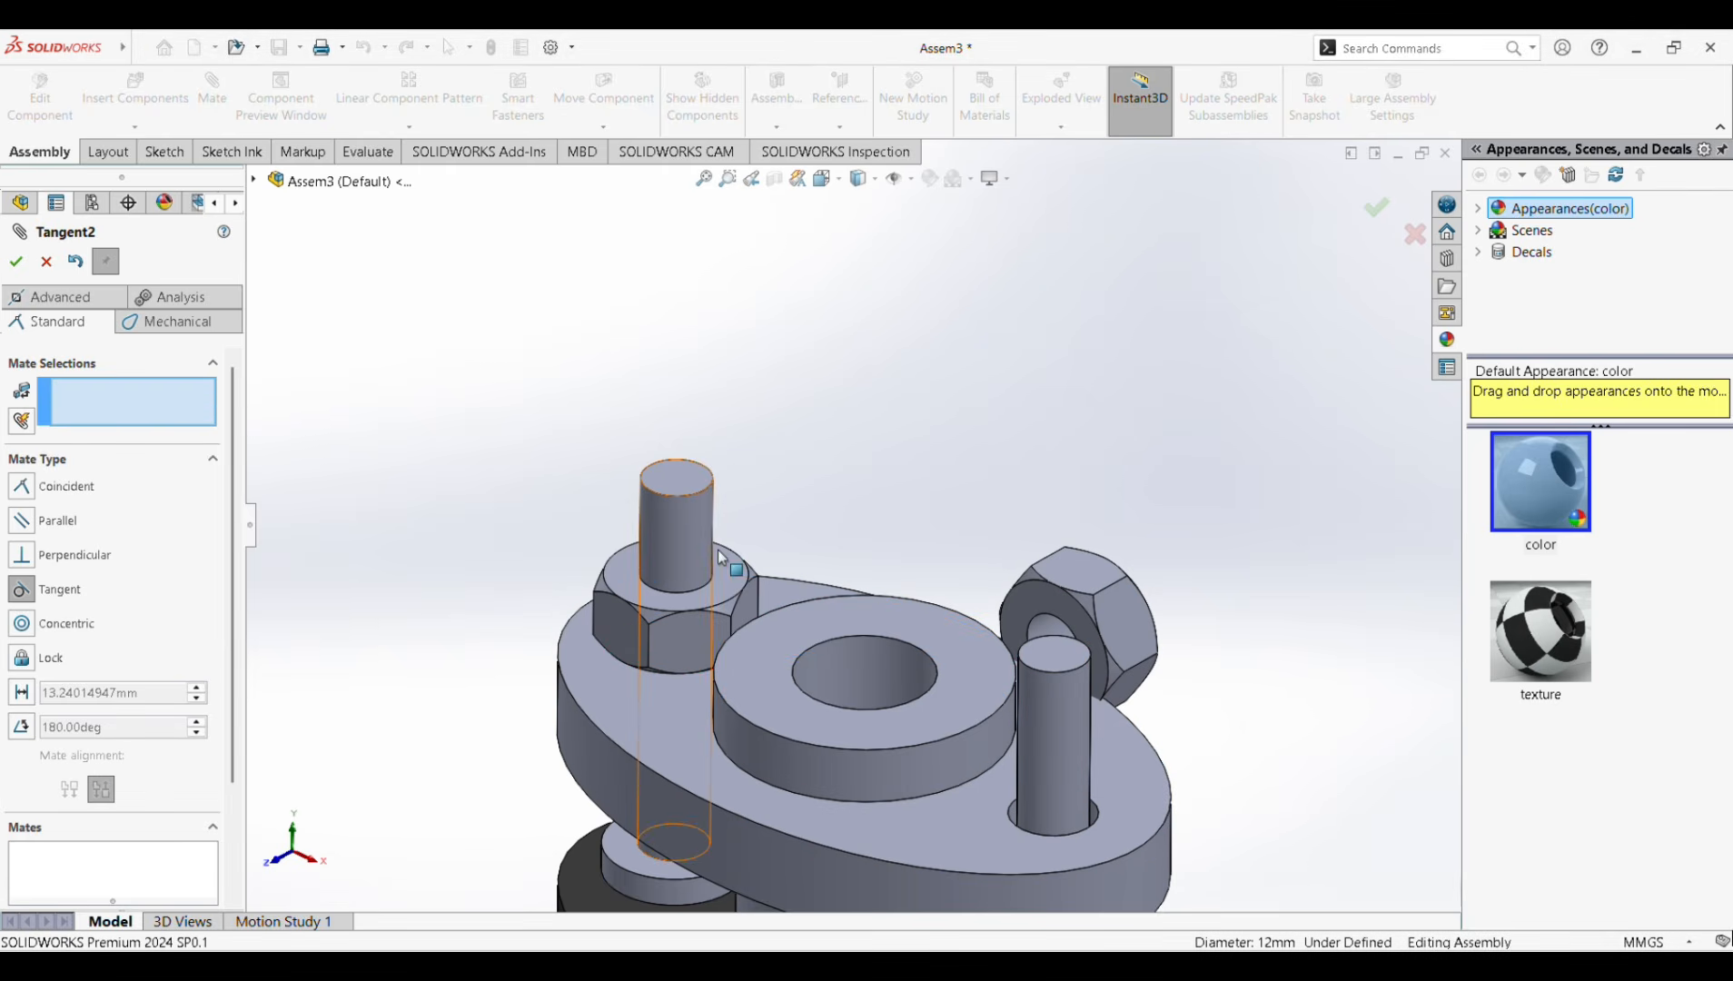
Add a coincident mate between the top face of the STUFF 2 flange and the flat end face of the second NUT.
left_click(944, 823)
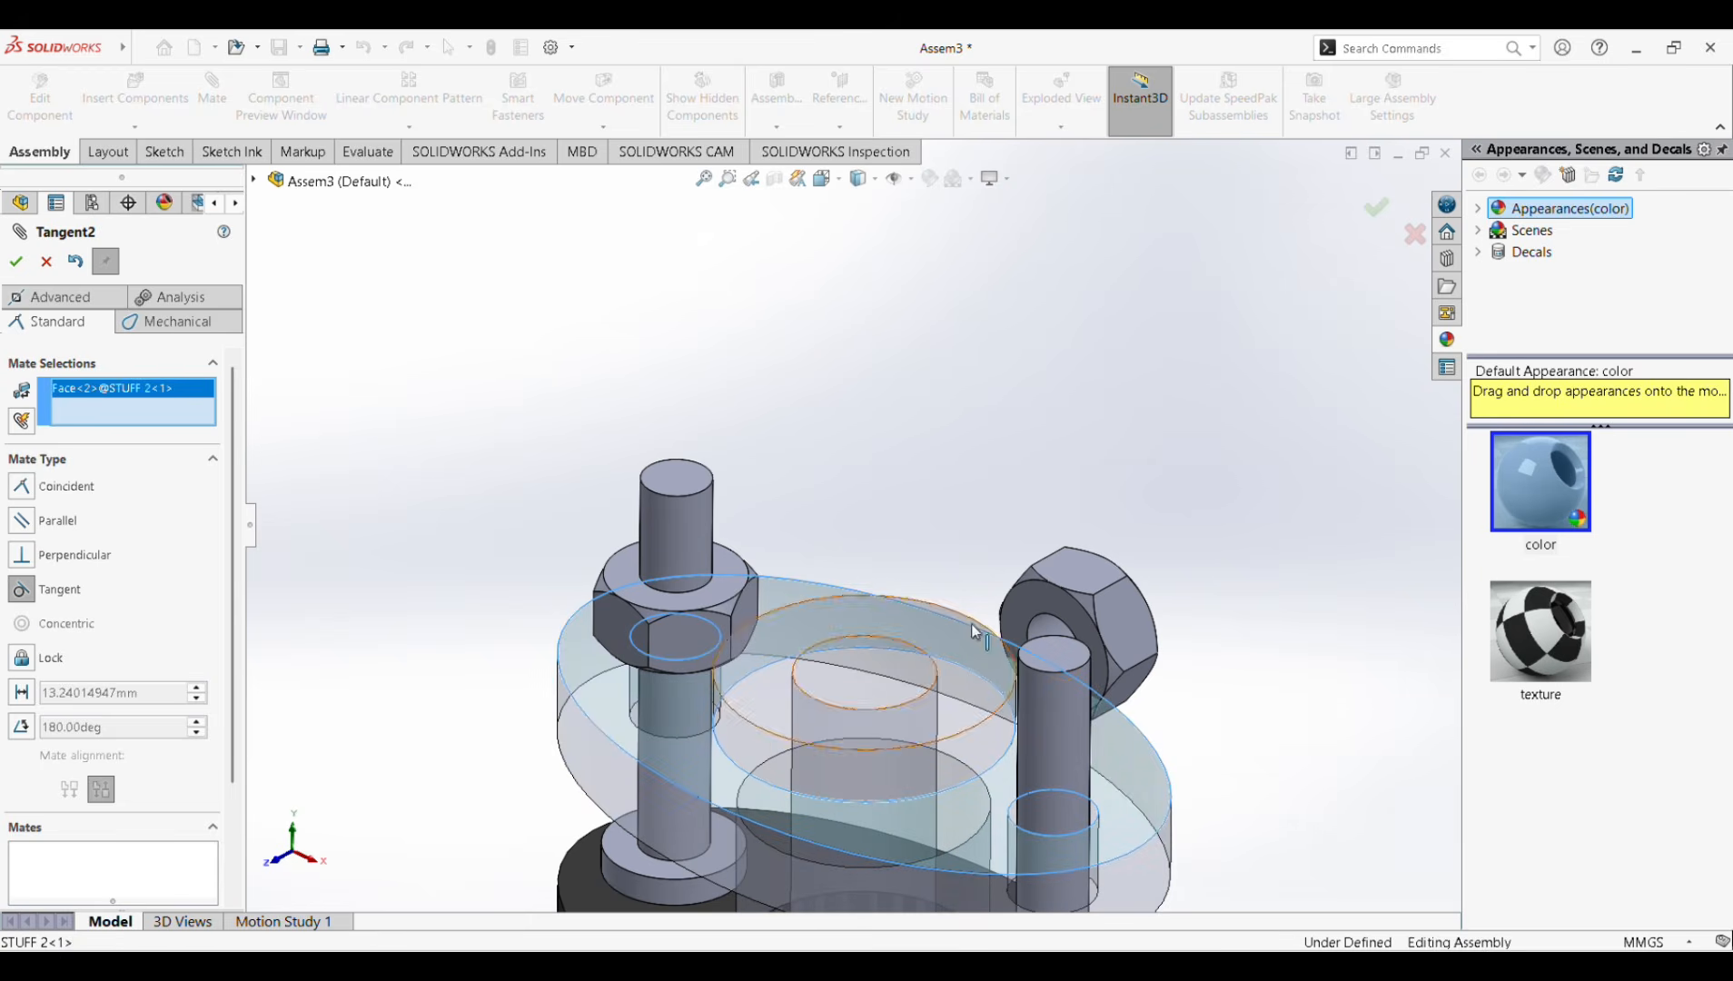
left_click(1093, 641)
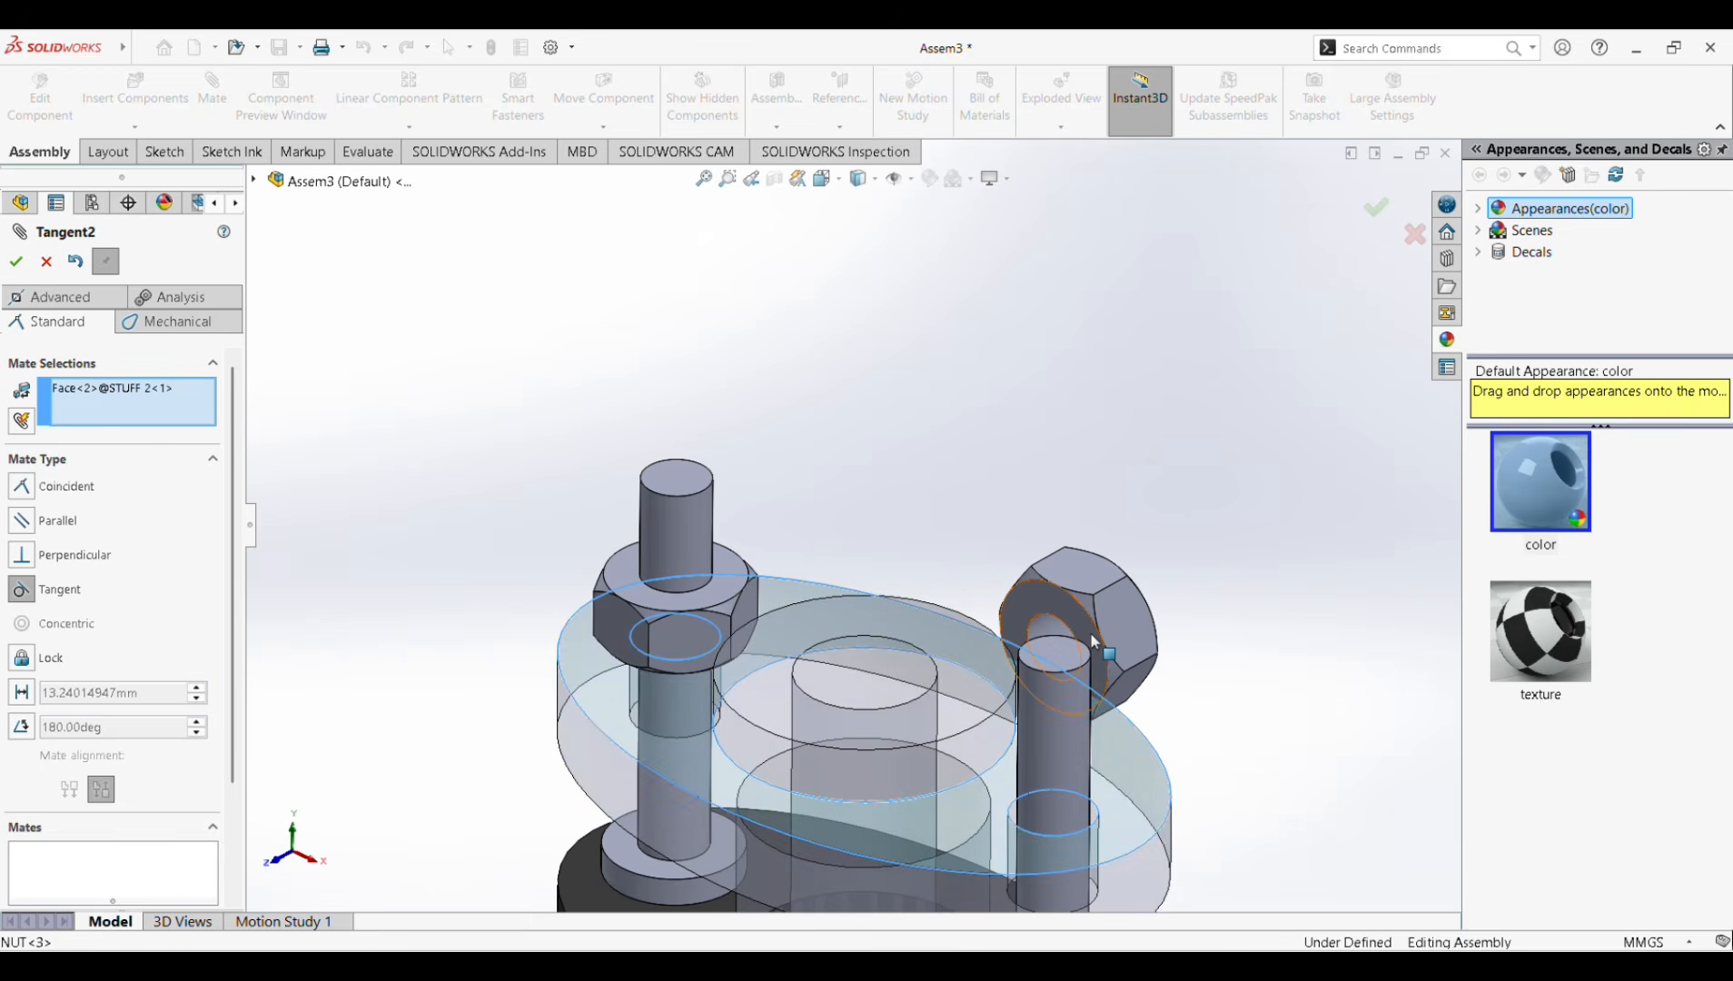
left_click(1083, 625)
left_click(22, 486)
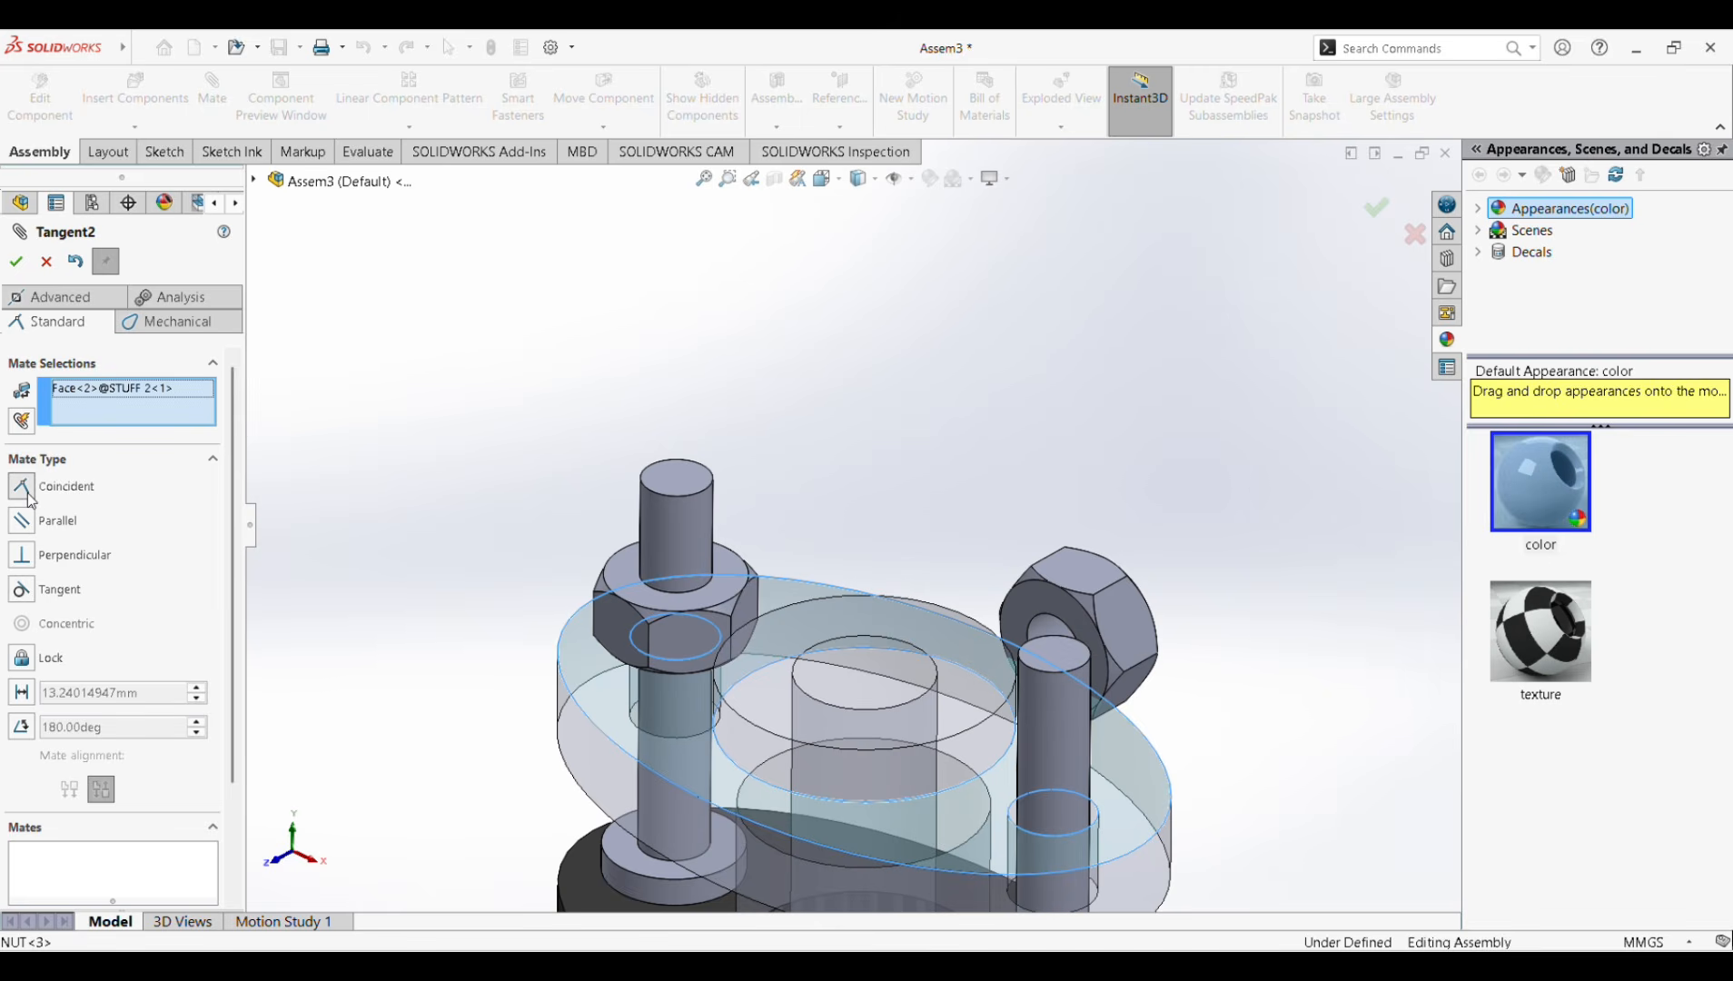
left_click(1043, 607)
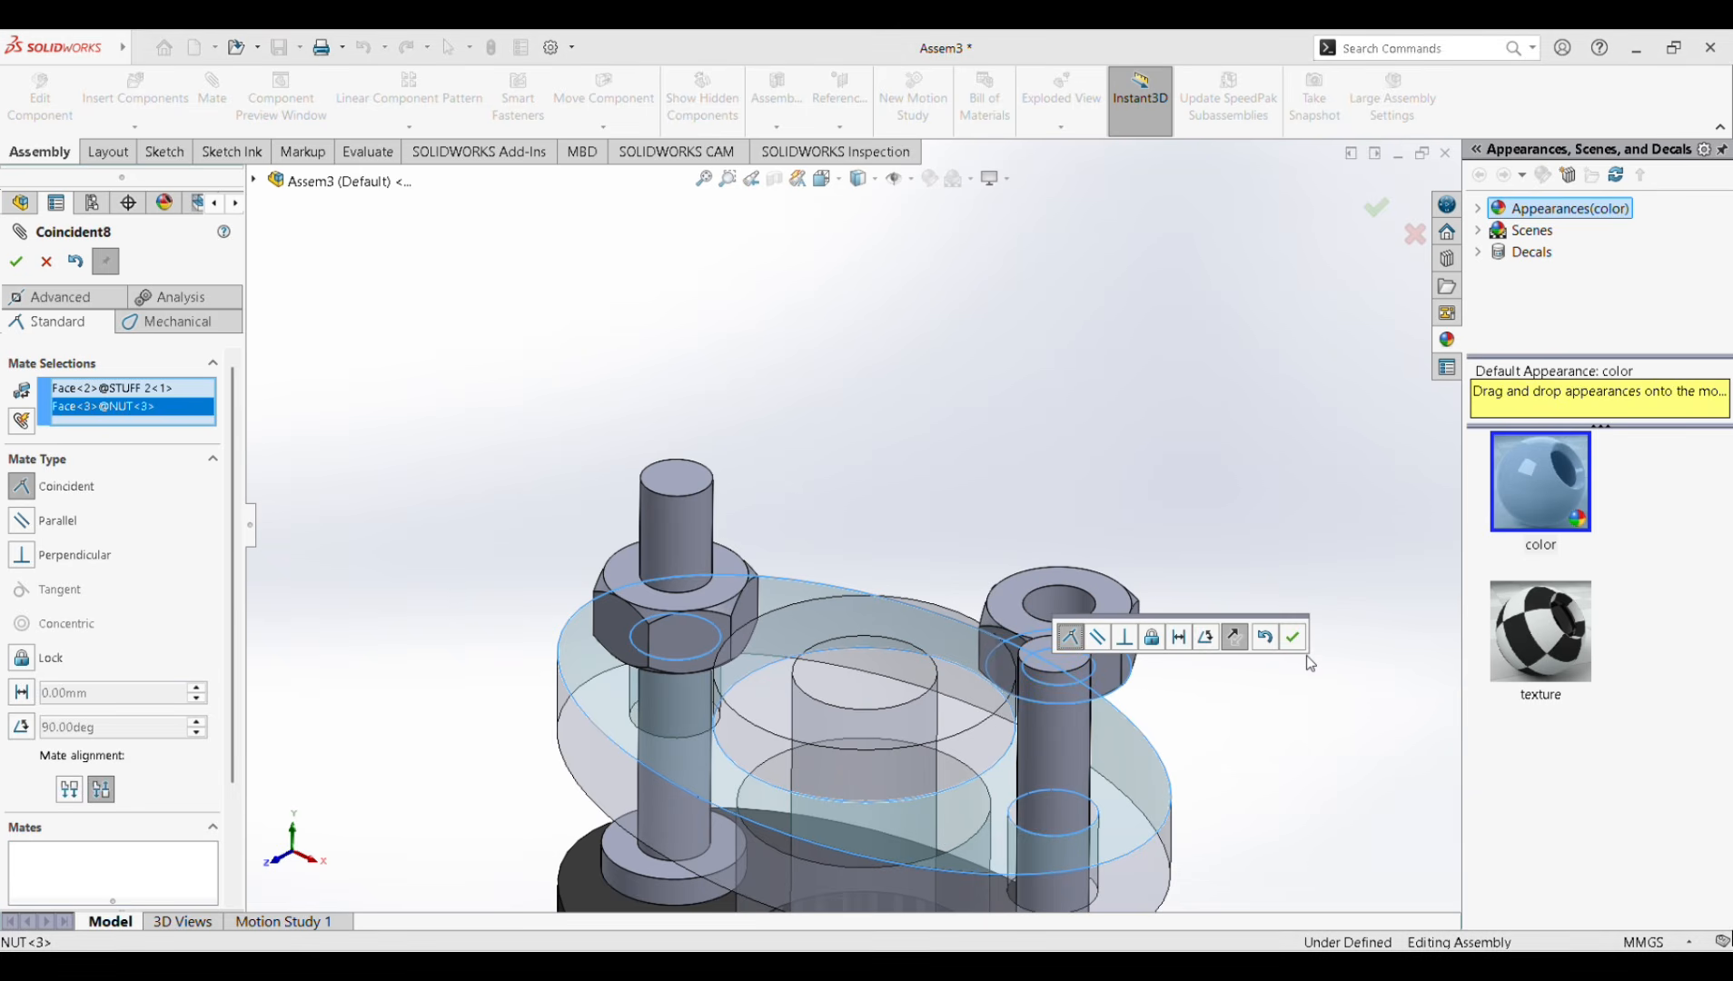
left_click(1293, 636)
Add a concentric mate between the second NUT's hole and the free STUFF4 stud, and finish mating.
left_click(1078, 591)
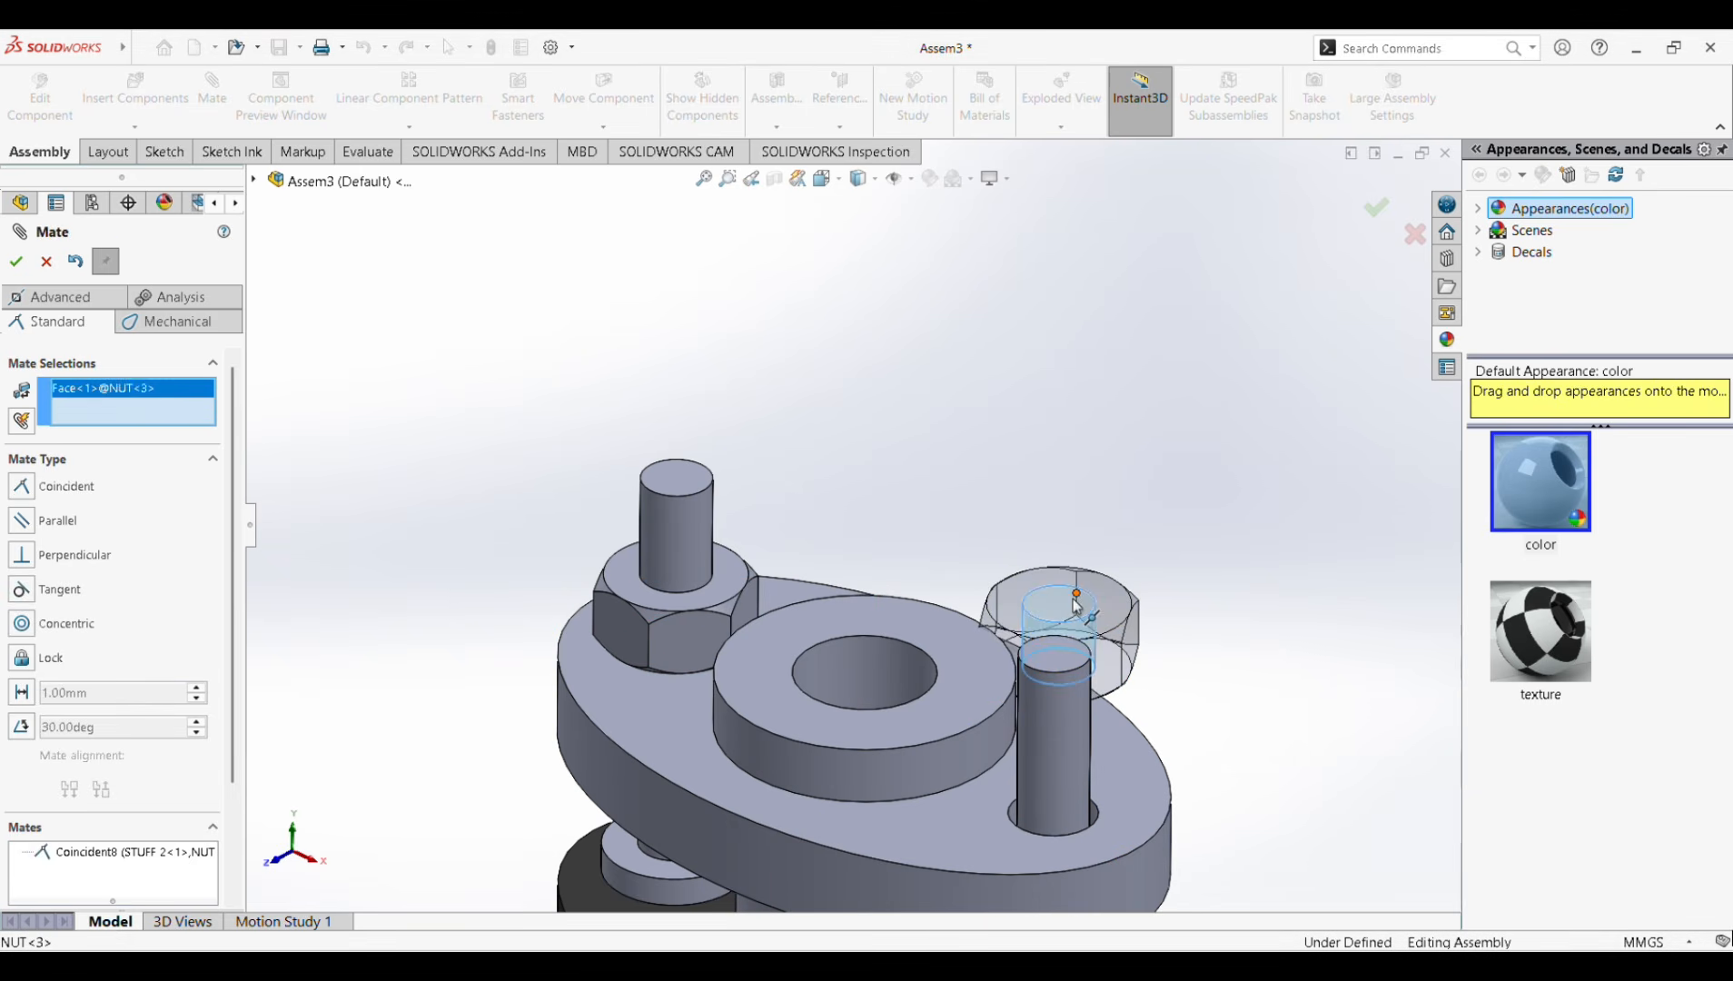
left_click(1059, 724)
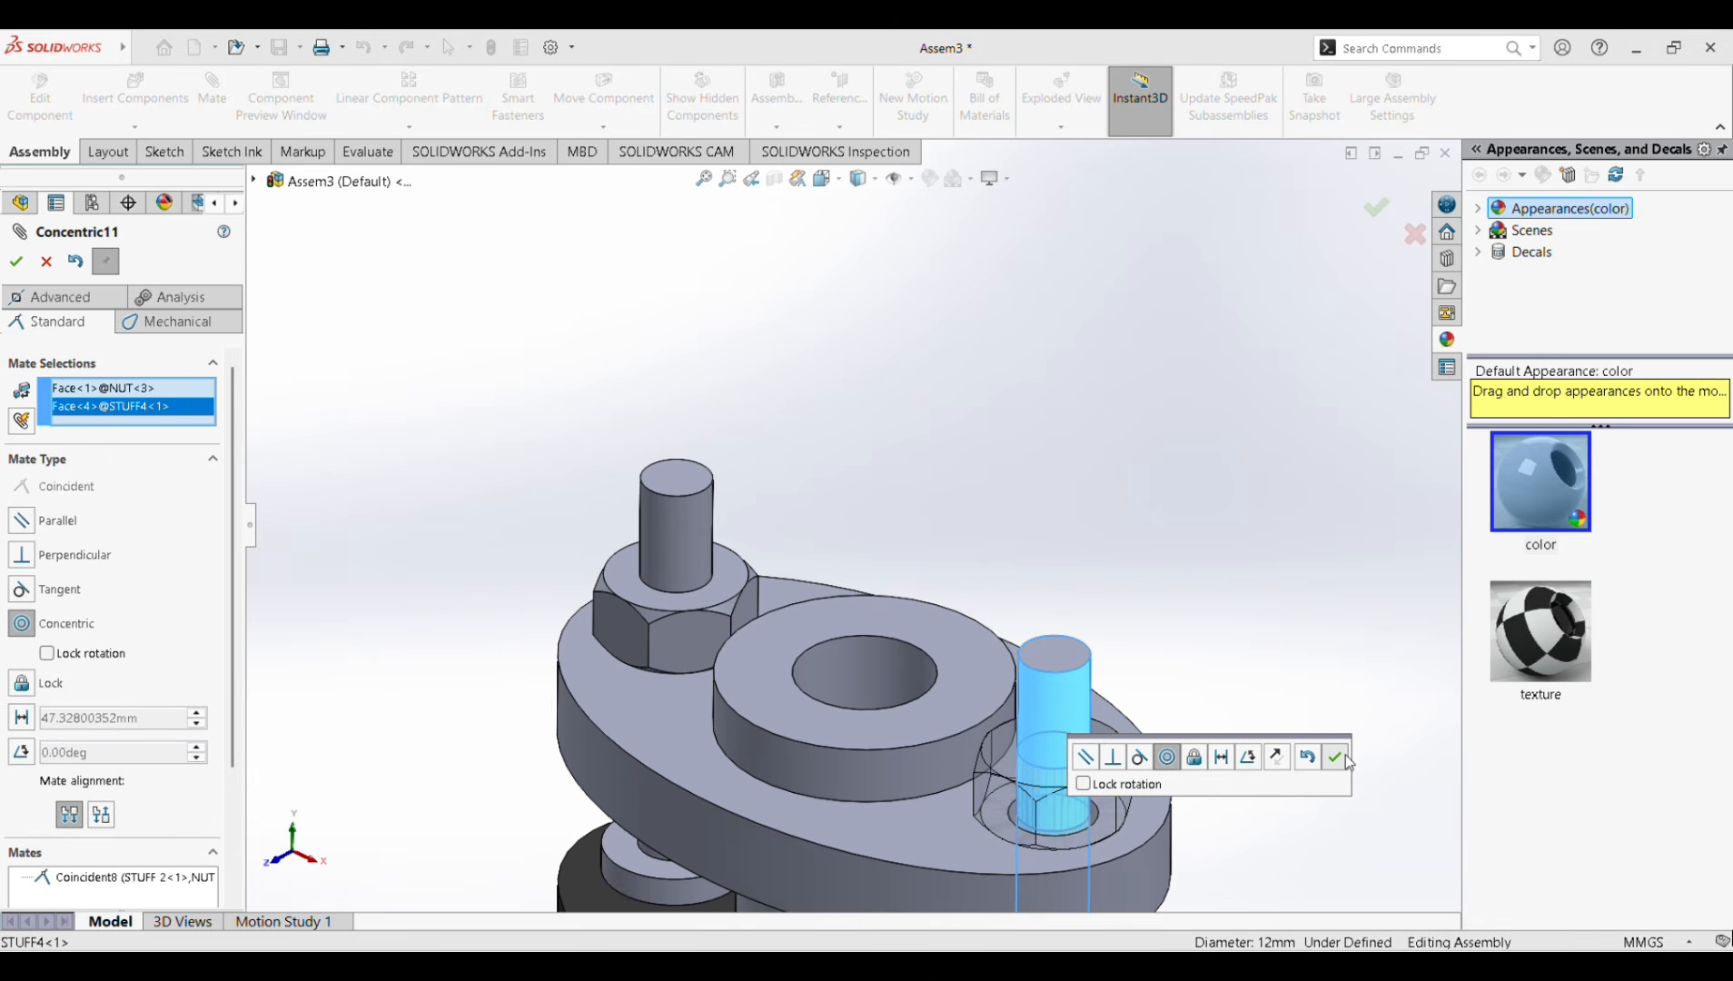
left_click(1334, 757)
scroll(1181, 709, "up", 5)
scroll(999, 672, "down", 2)
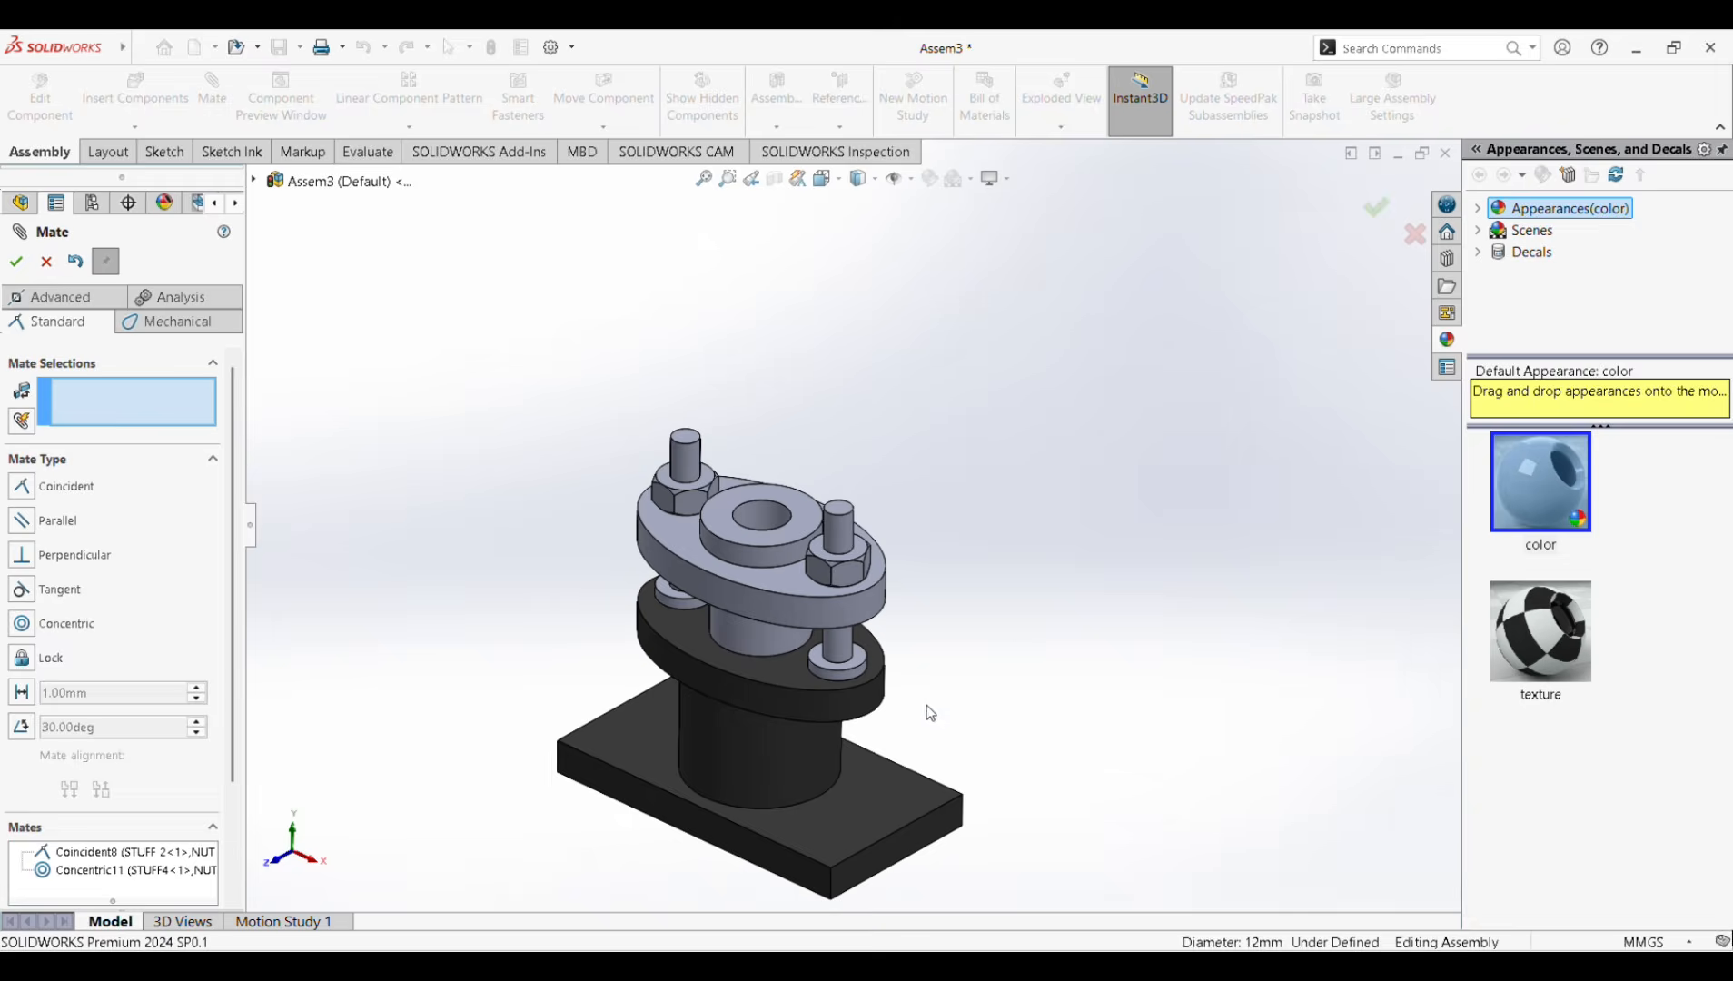
scroll(734, 583, "down", 4)
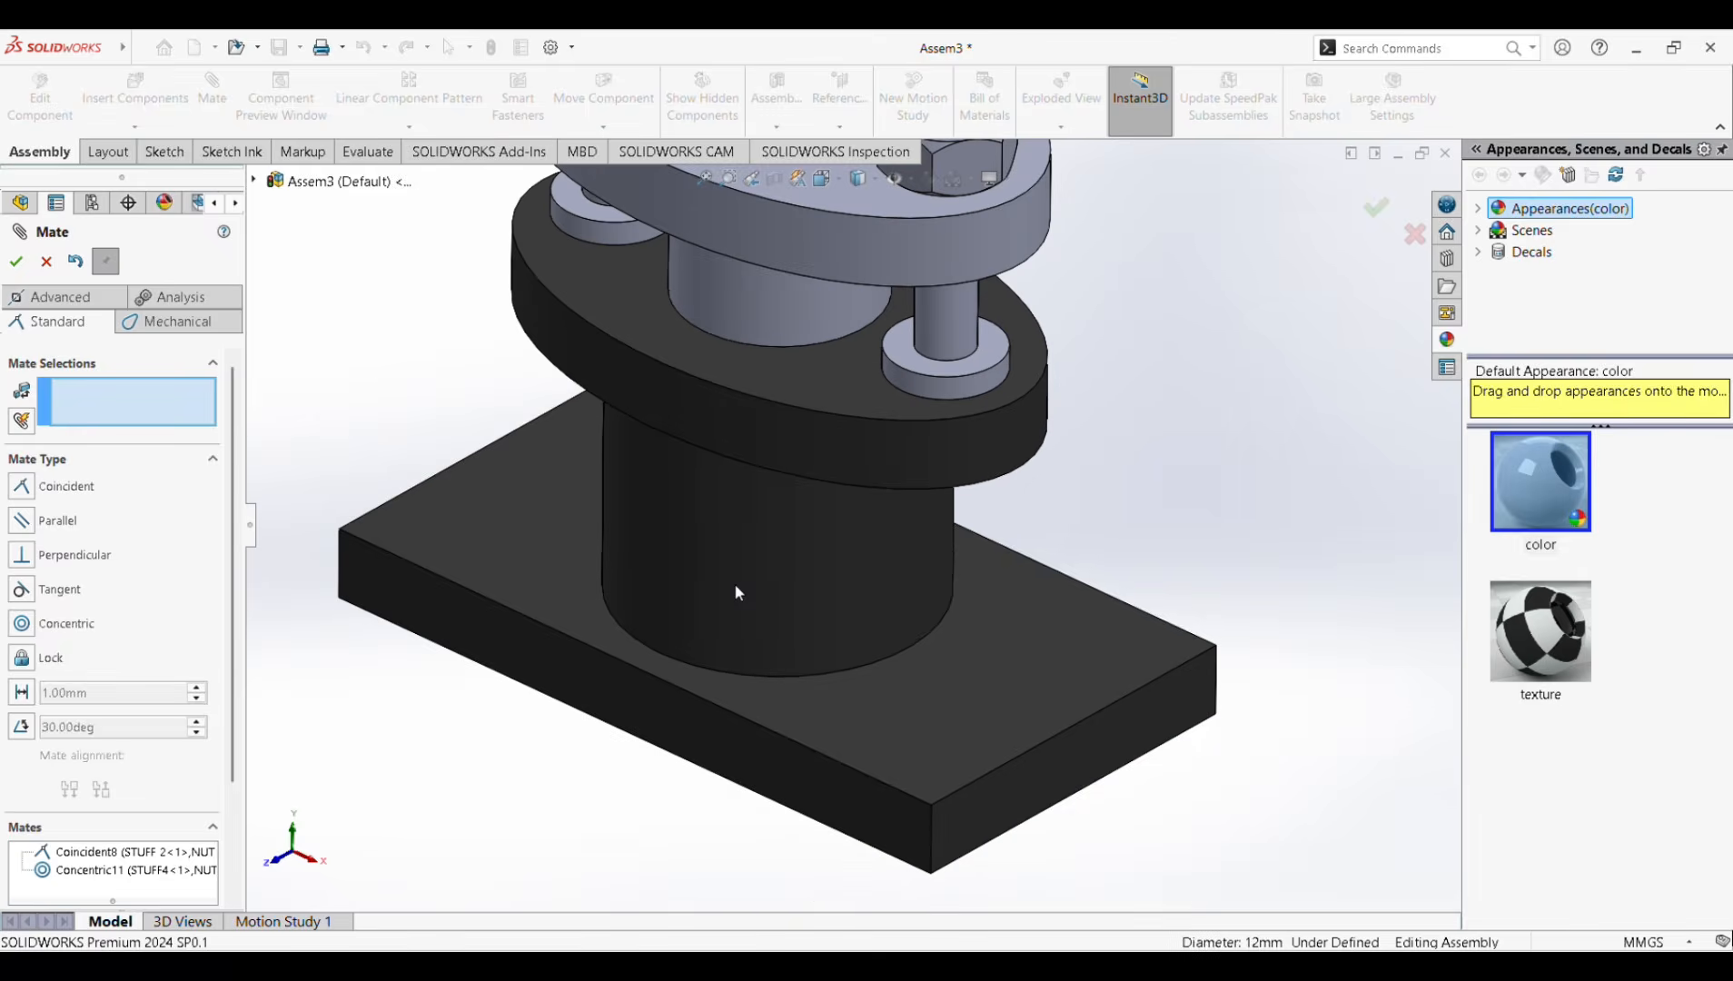
scroll(734, 583, "up", 4)
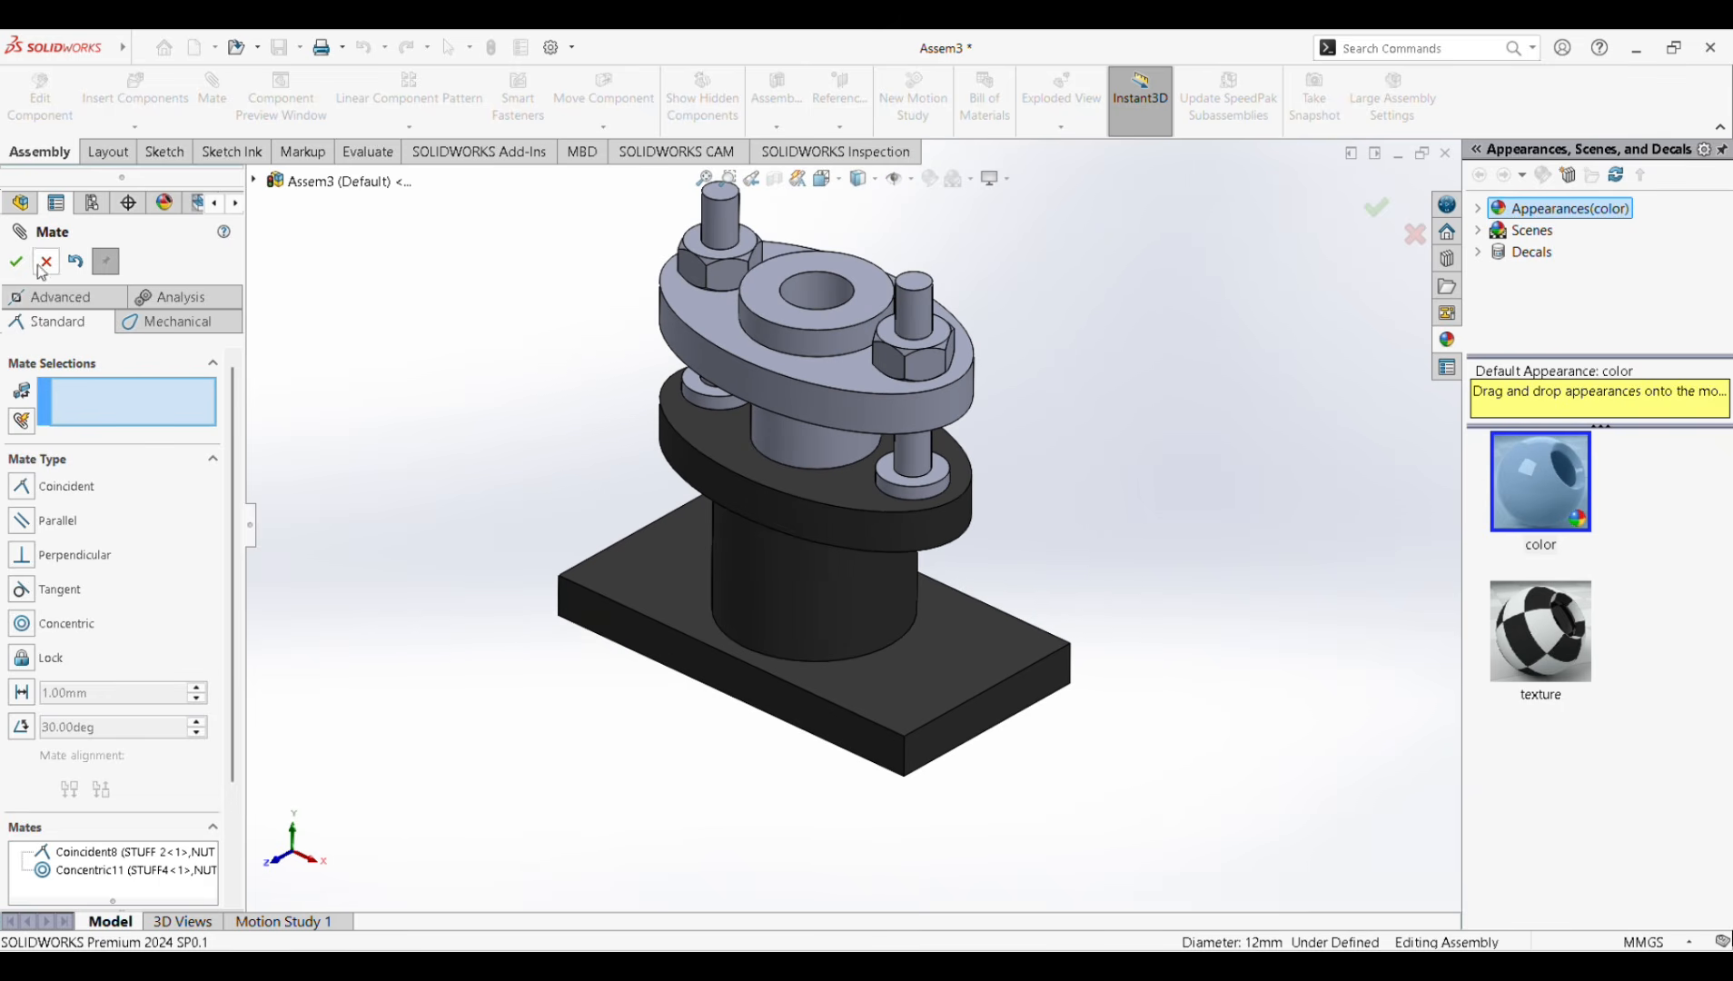
left_click(16, 262)
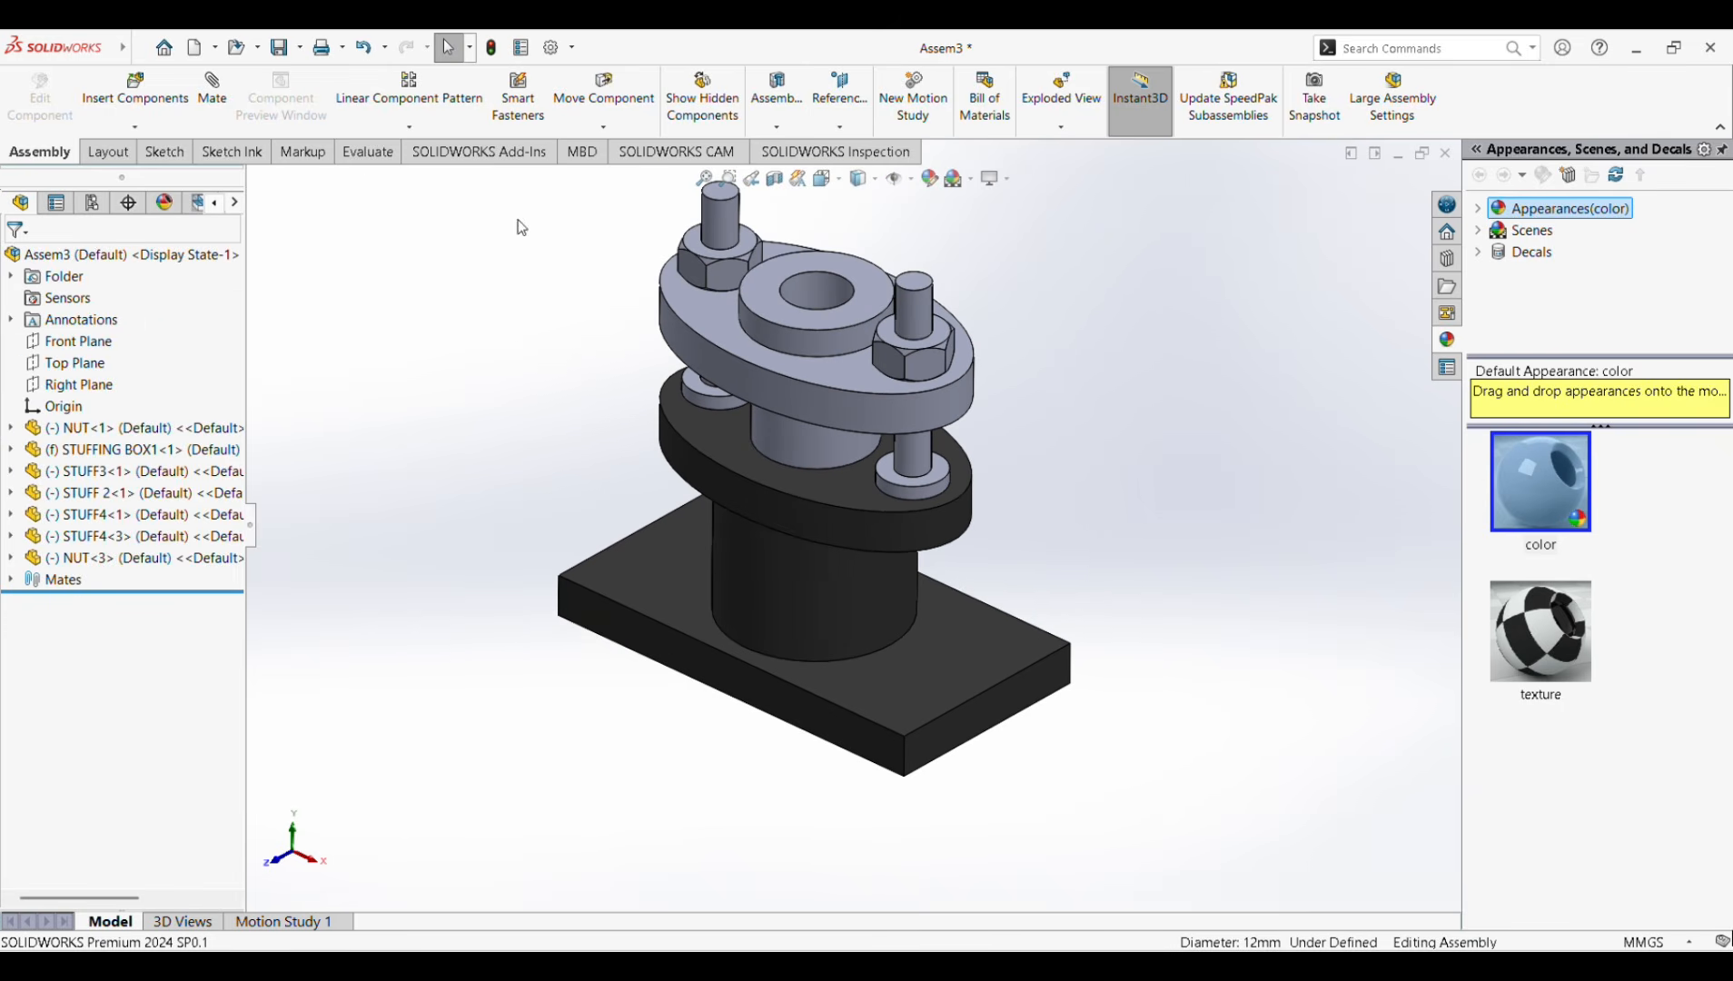